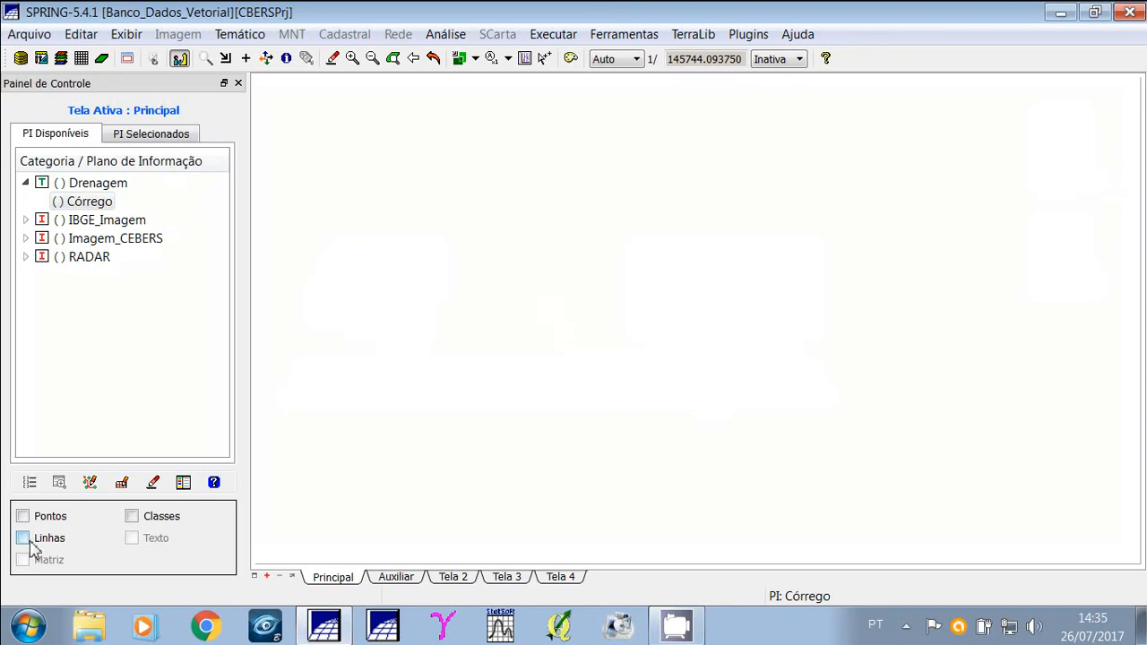
Display the Córrego lines and zoom in on the drainage basin.
left_click(22, 538)
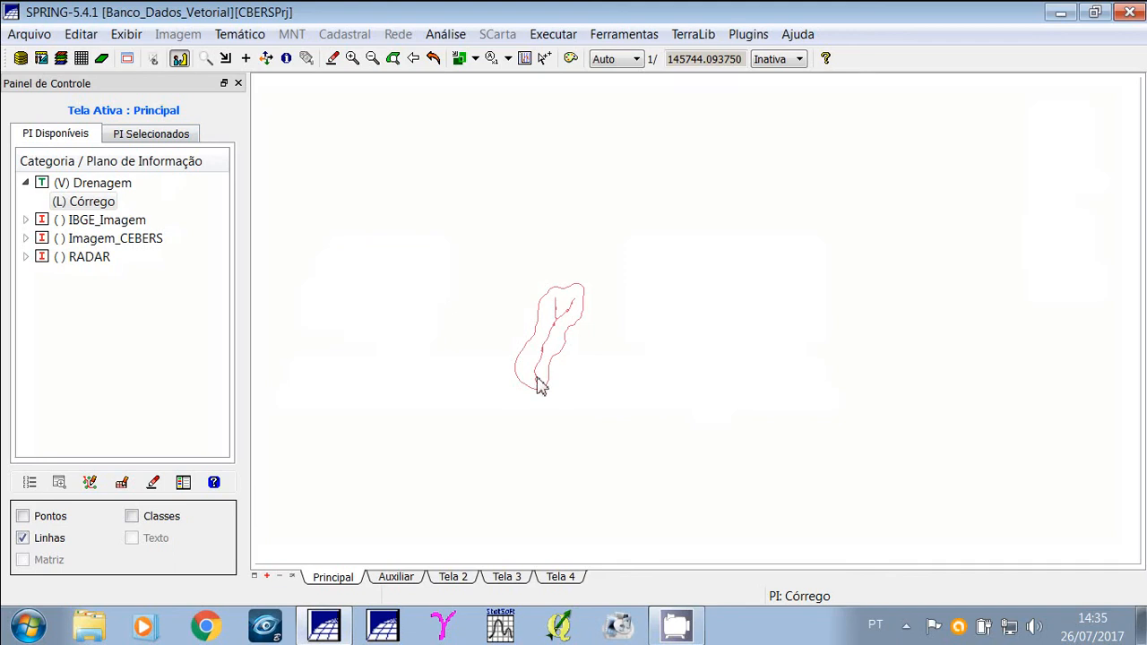
left_click(205, 59)
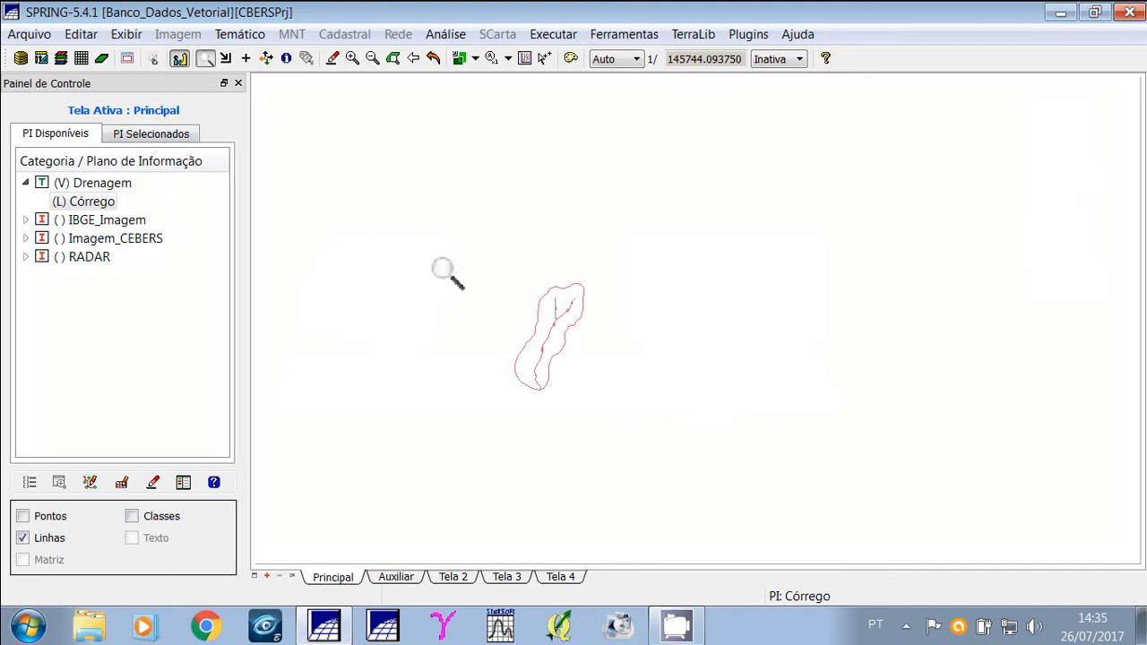
left_click_drag(452, 256, 630, 442)
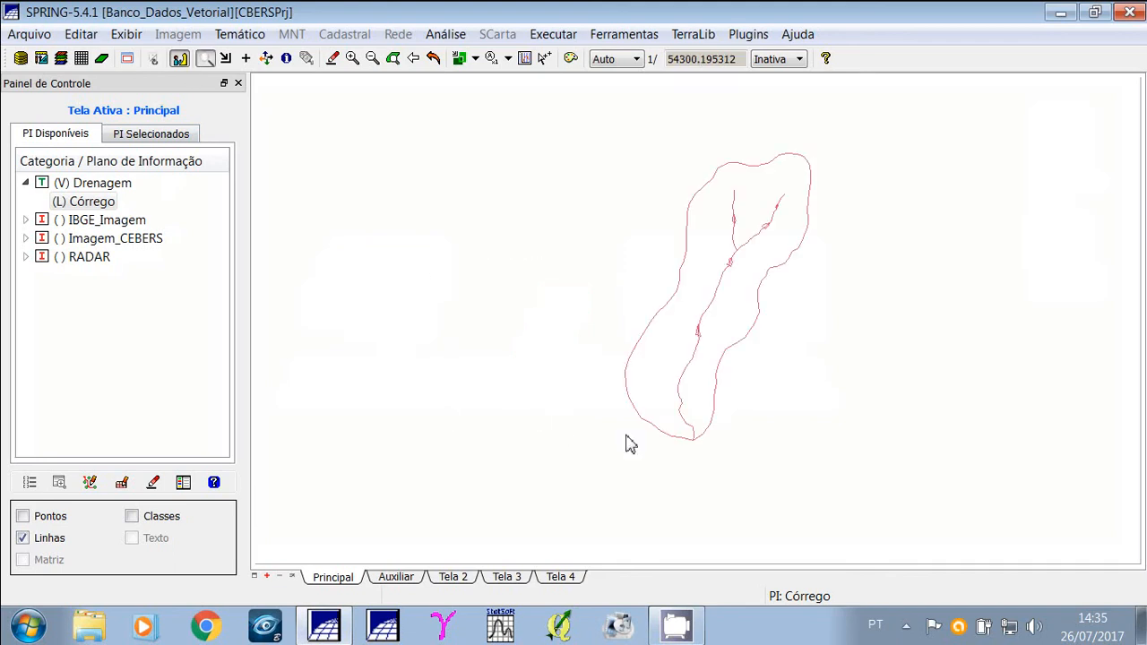
Turn on the display of points and classes for the Córrego plan.
left_click(23, 517)
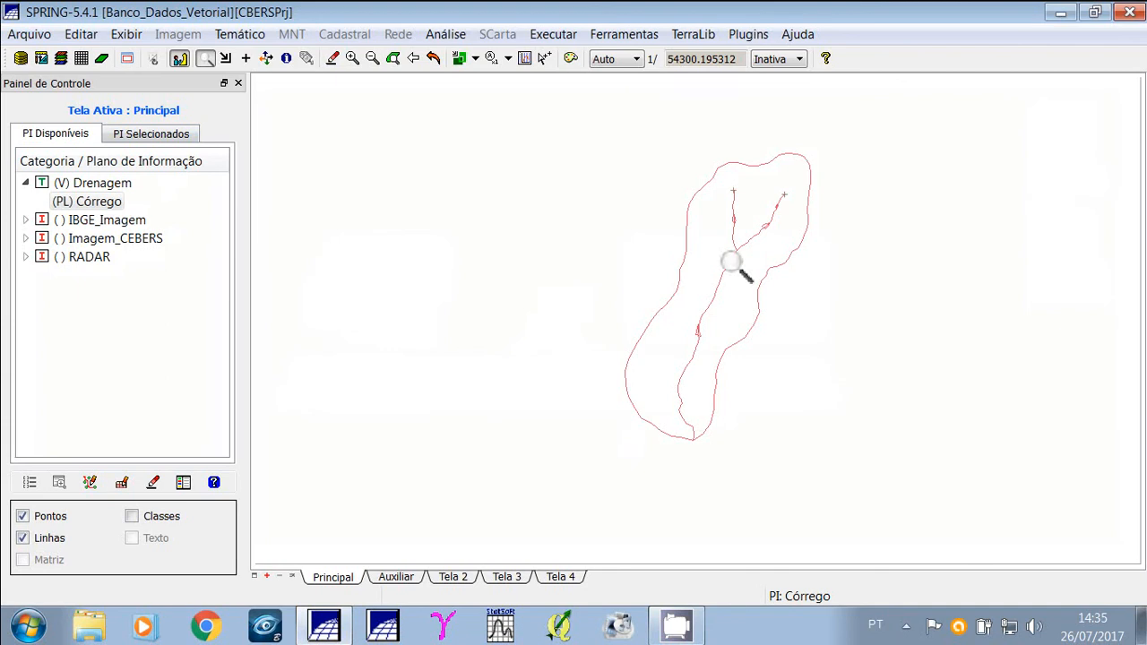
left_click(132, 517)
left_click(131, 517)
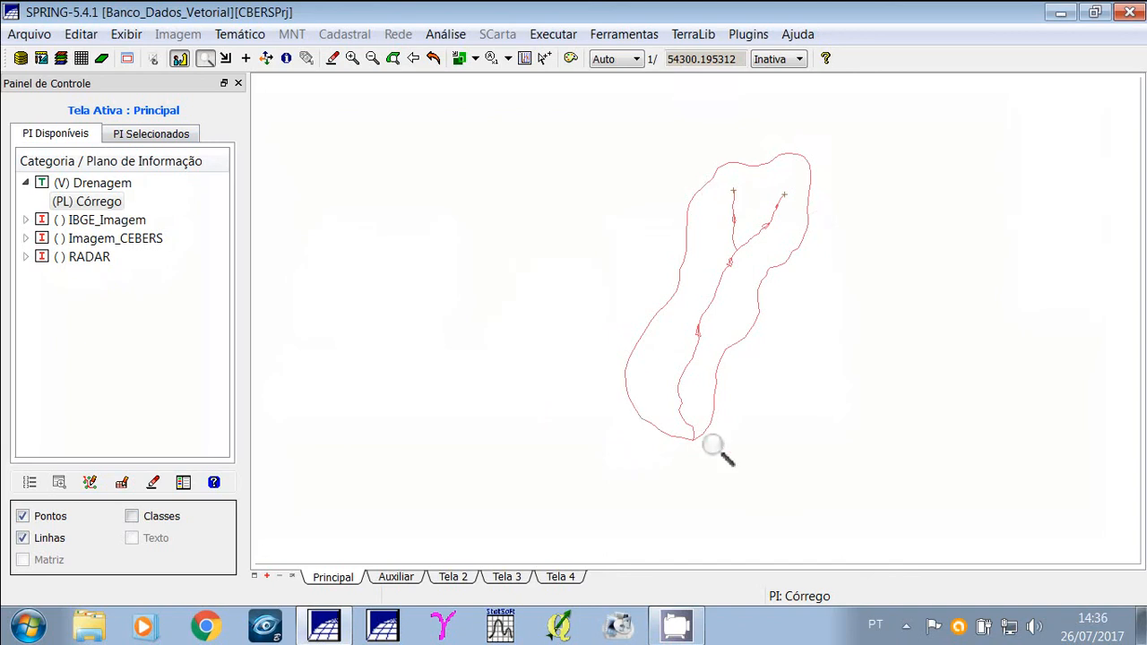
left_click(132, 516)
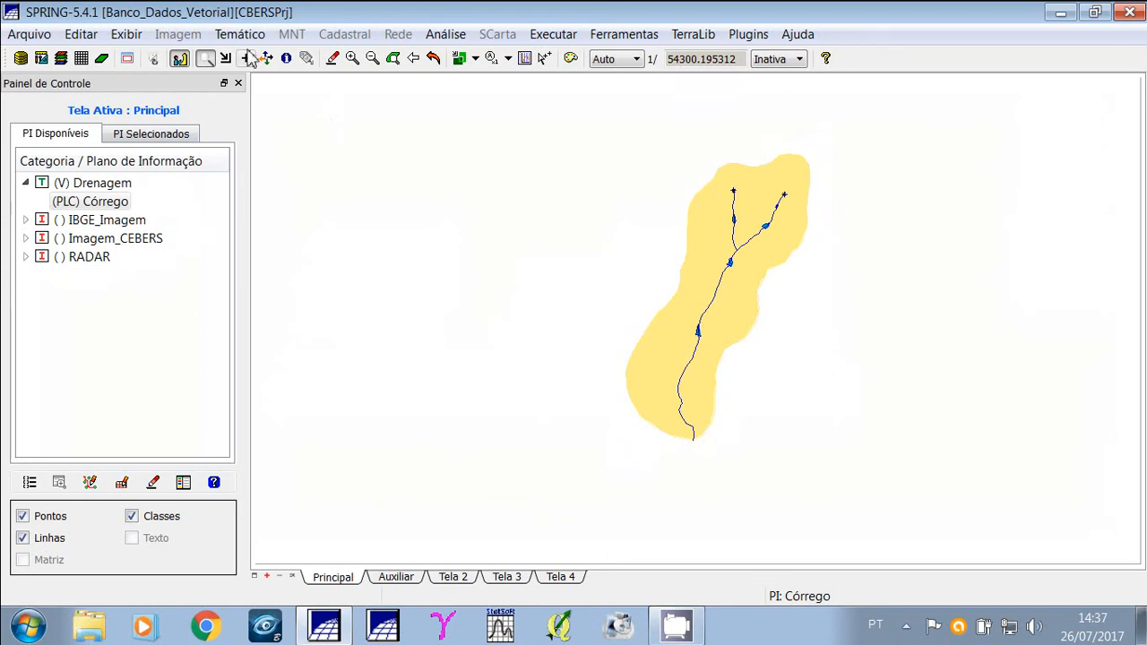
left_click(244, 36)
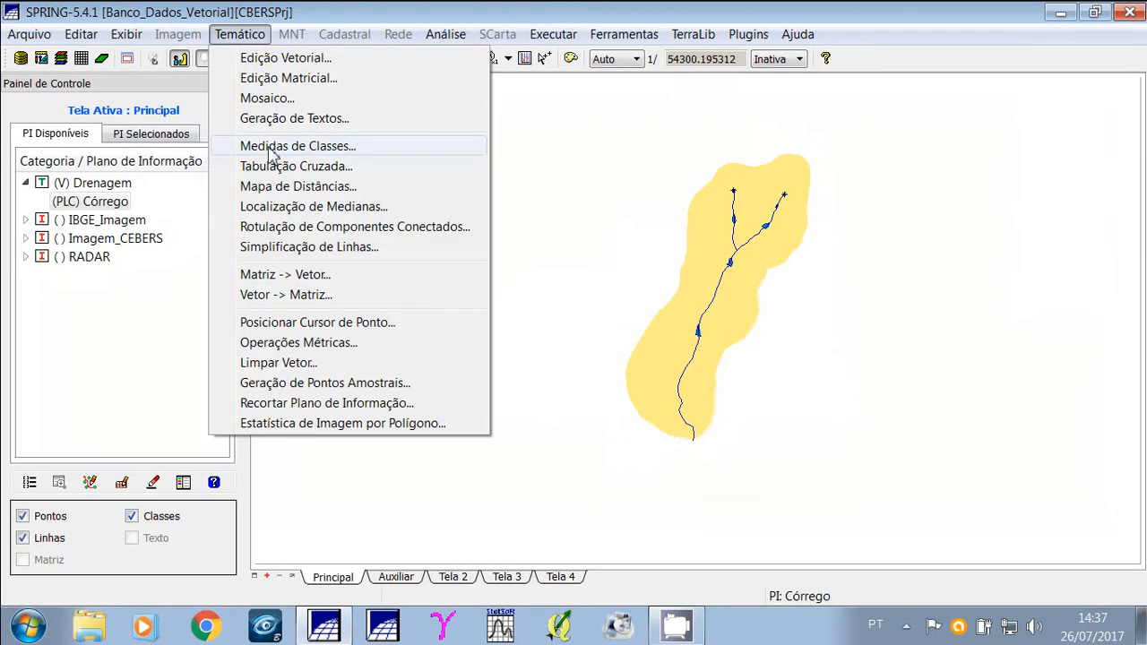
left_click(365, 11)
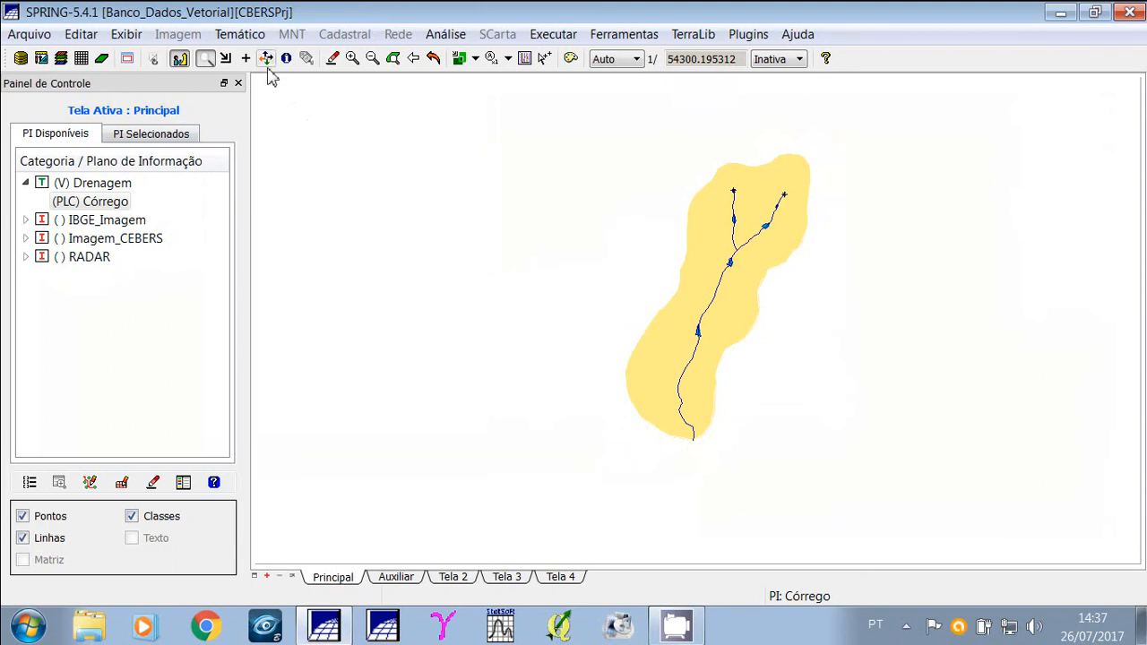
Start vector editing of Córrego and open the thematic class editor.
left_click(242, 34)
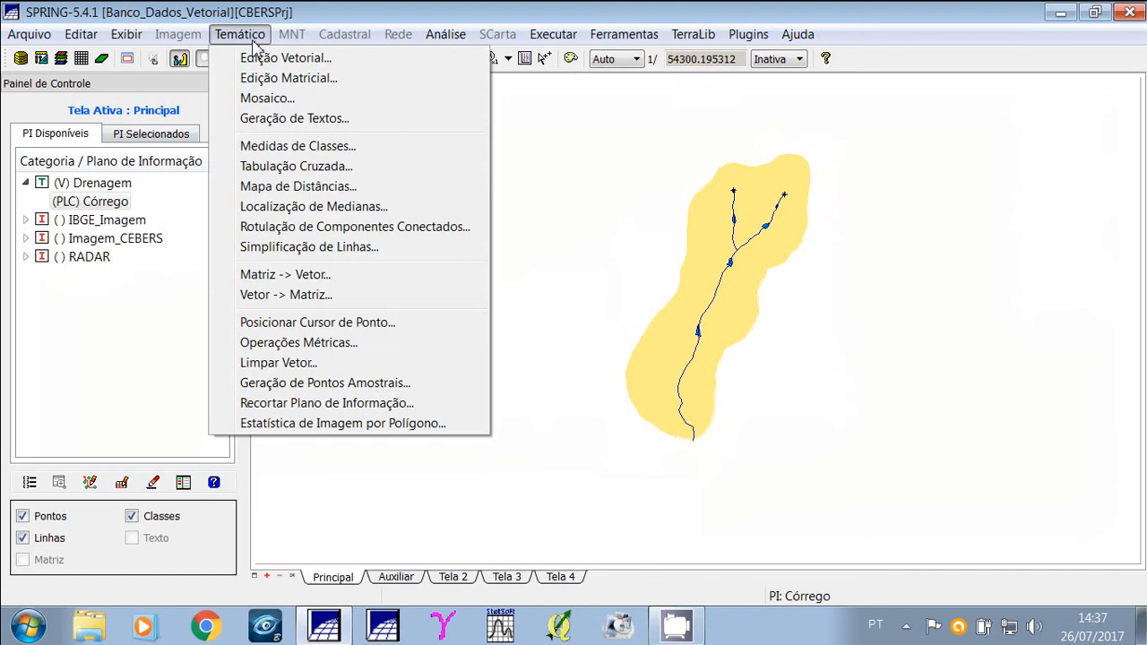
left_click(255, 57)
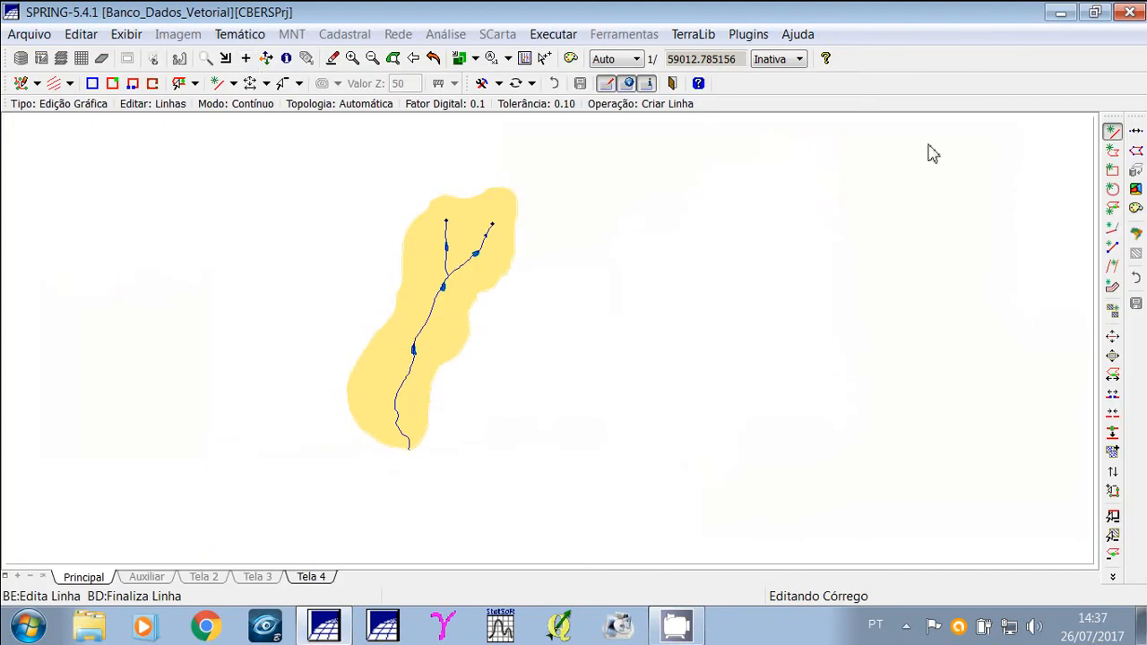
left_click(1136, 190)
left_click(1137, 191)
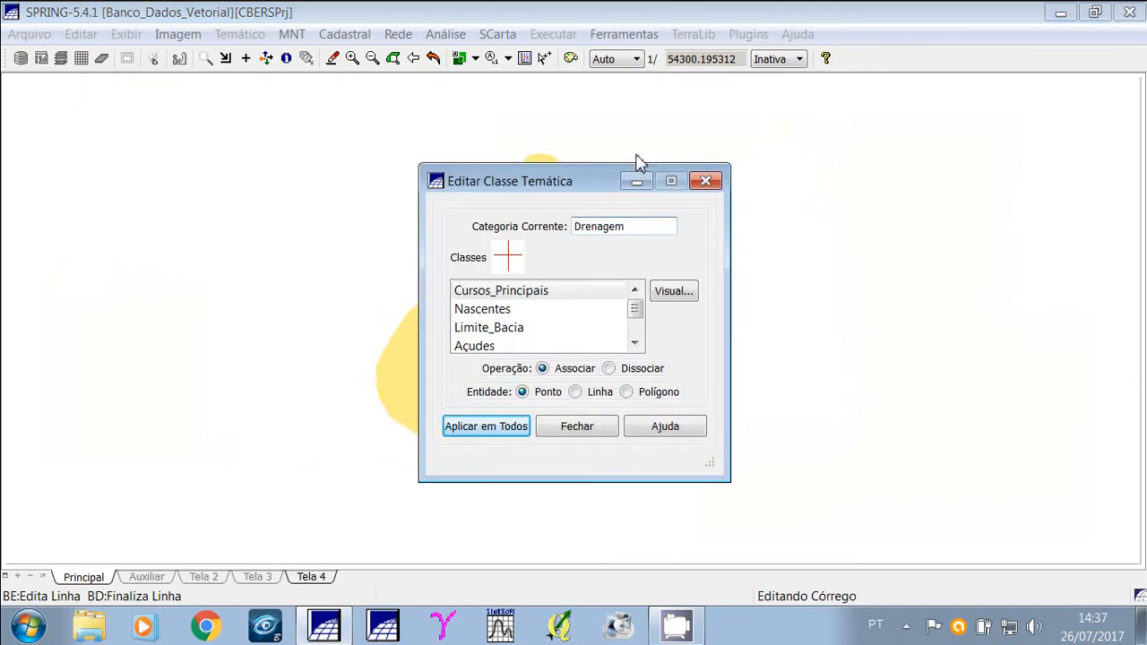
left_click_drag(589, 183, 822, 135)
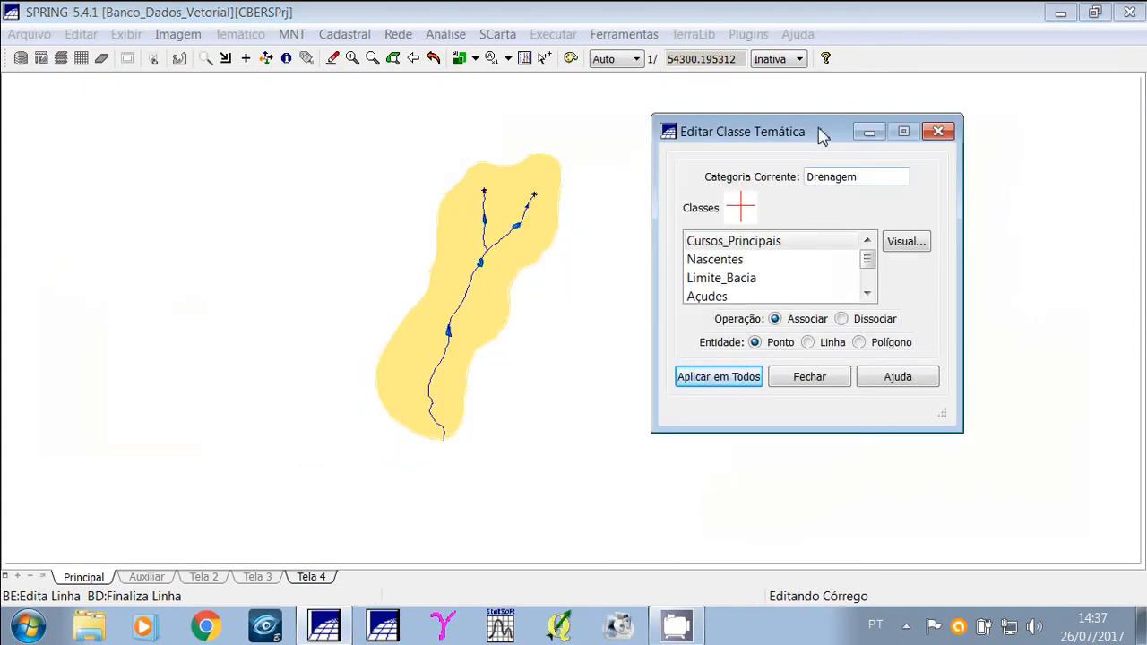
Check the Limite_Bacia class association with Associar for polygon and line entities.
left_click(762, 278)
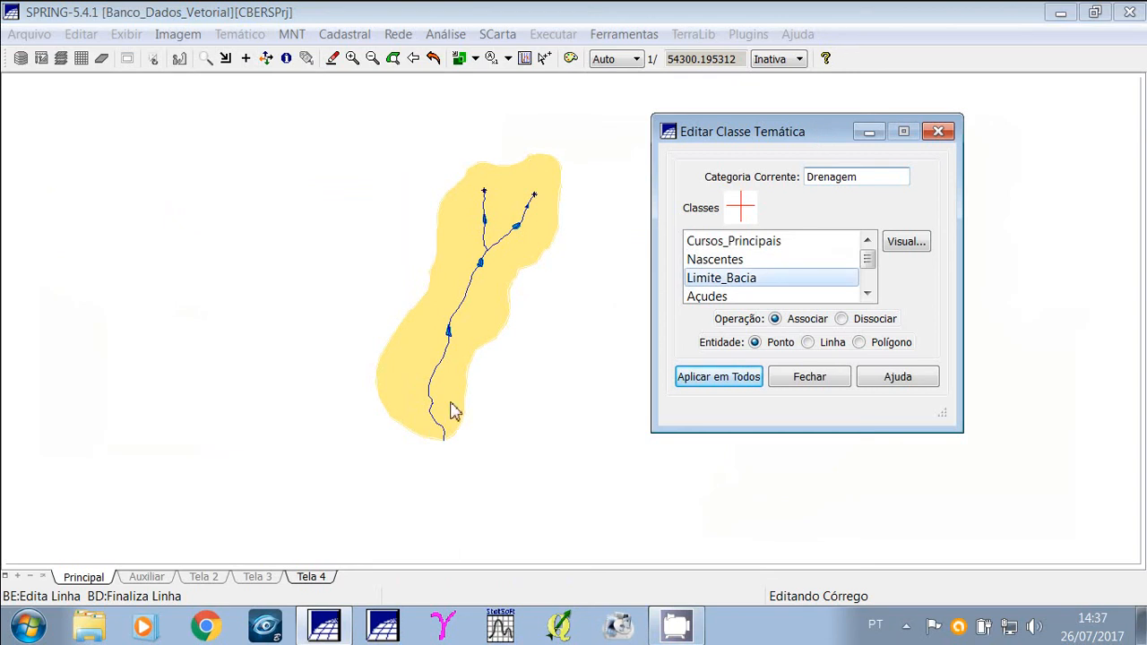
left_click(776, 322)
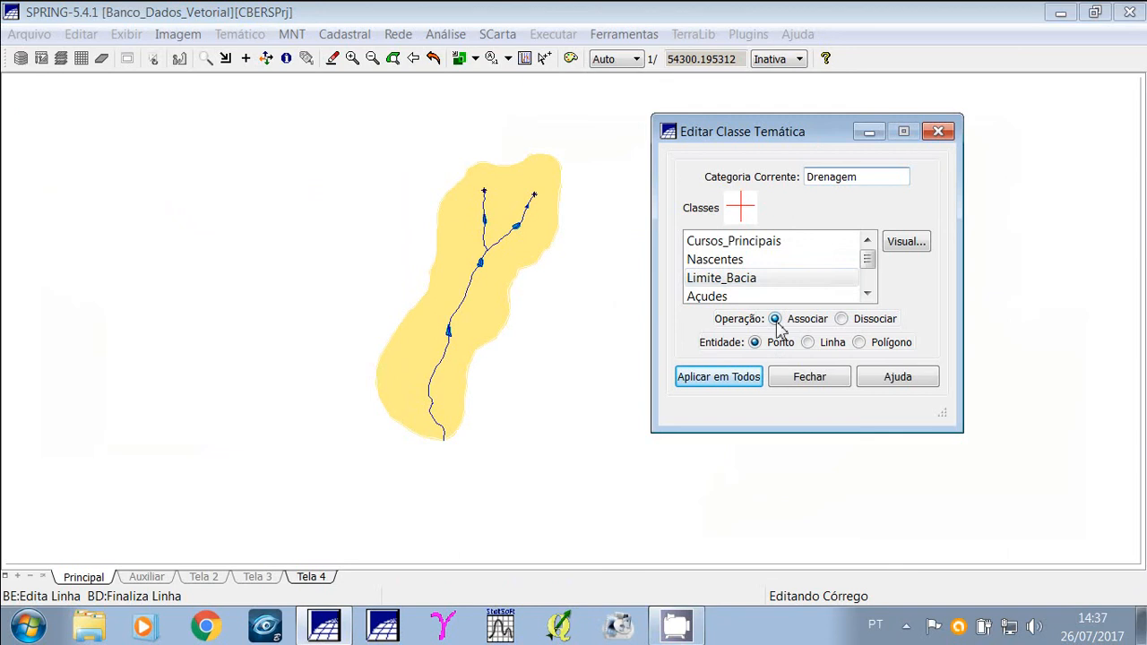
left_click(860, 343)
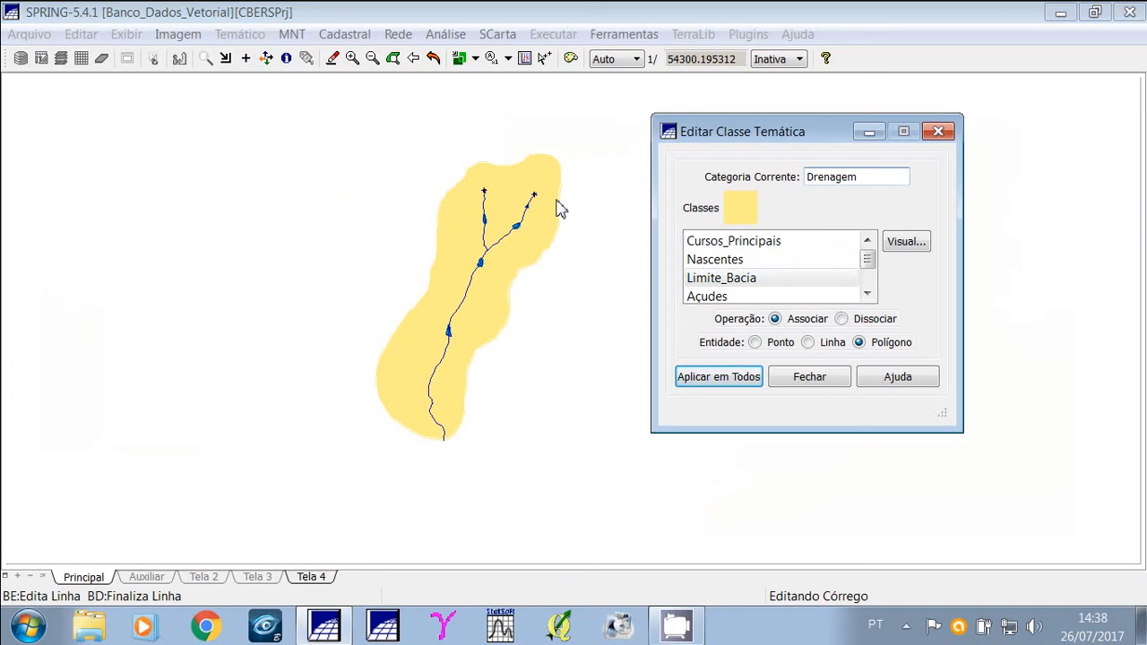
left_click(808, 343)
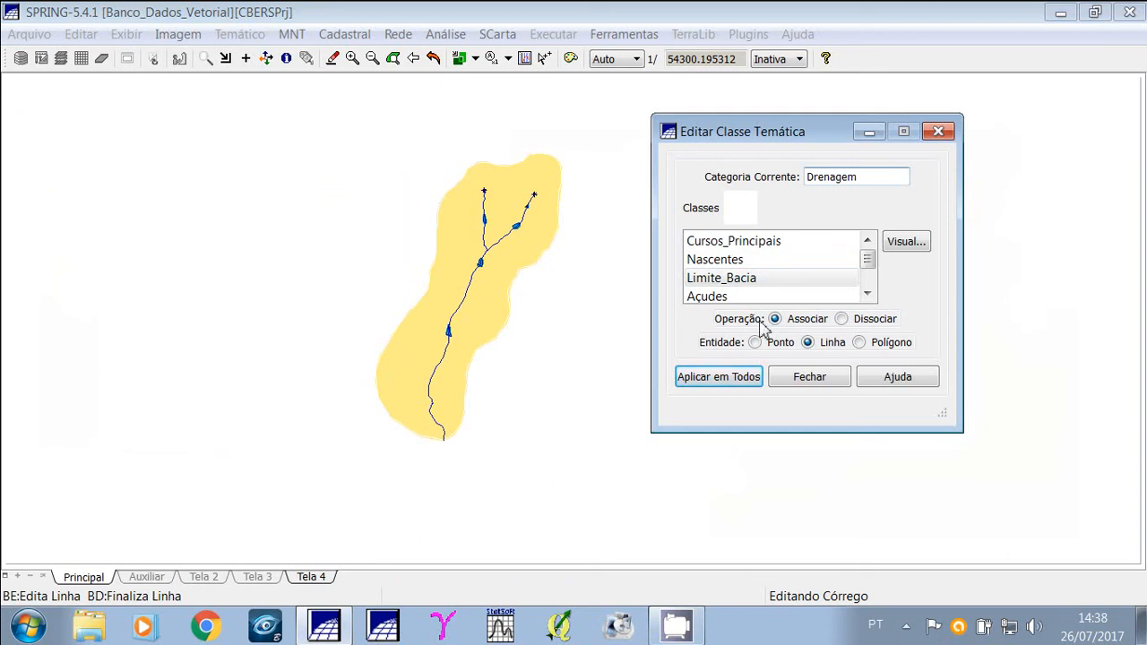
left_click(860, 344)
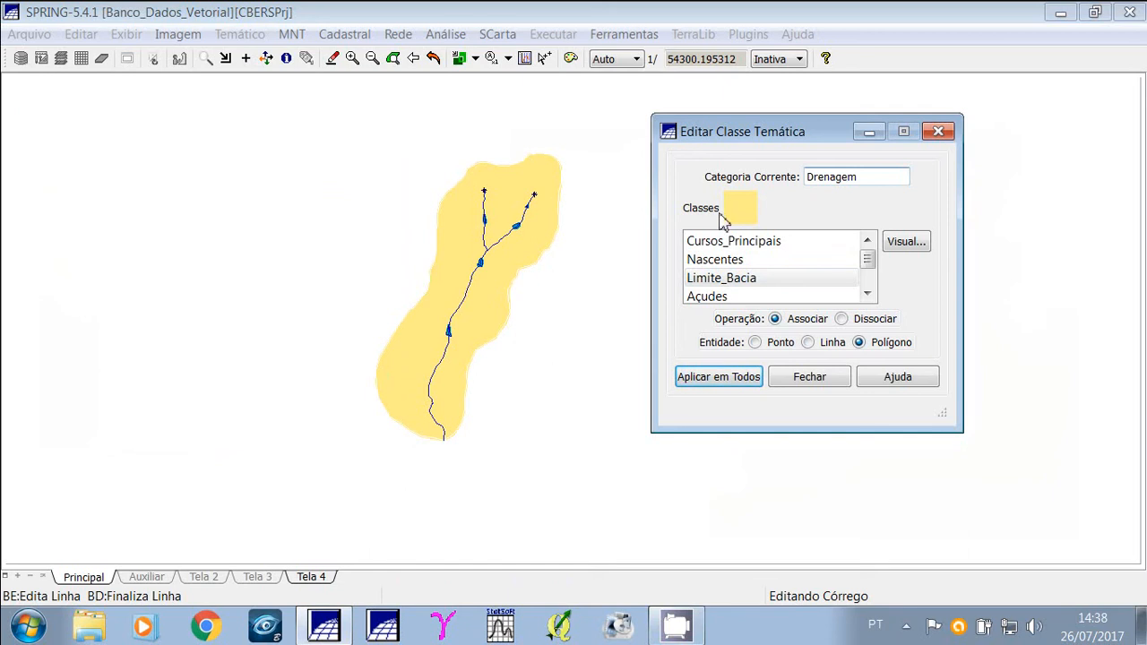
left_click(807, 343)
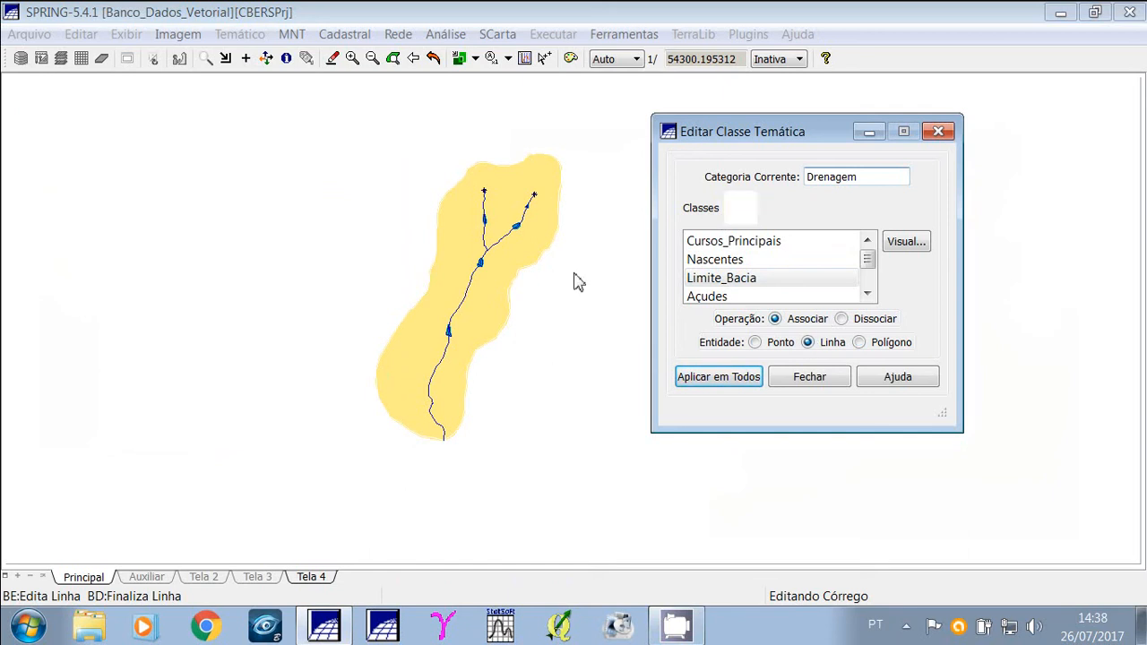
Close the thematic class editor and leave vector editing.
left_click(205, 60)
left_click_drag(557, 308, 559, 309)
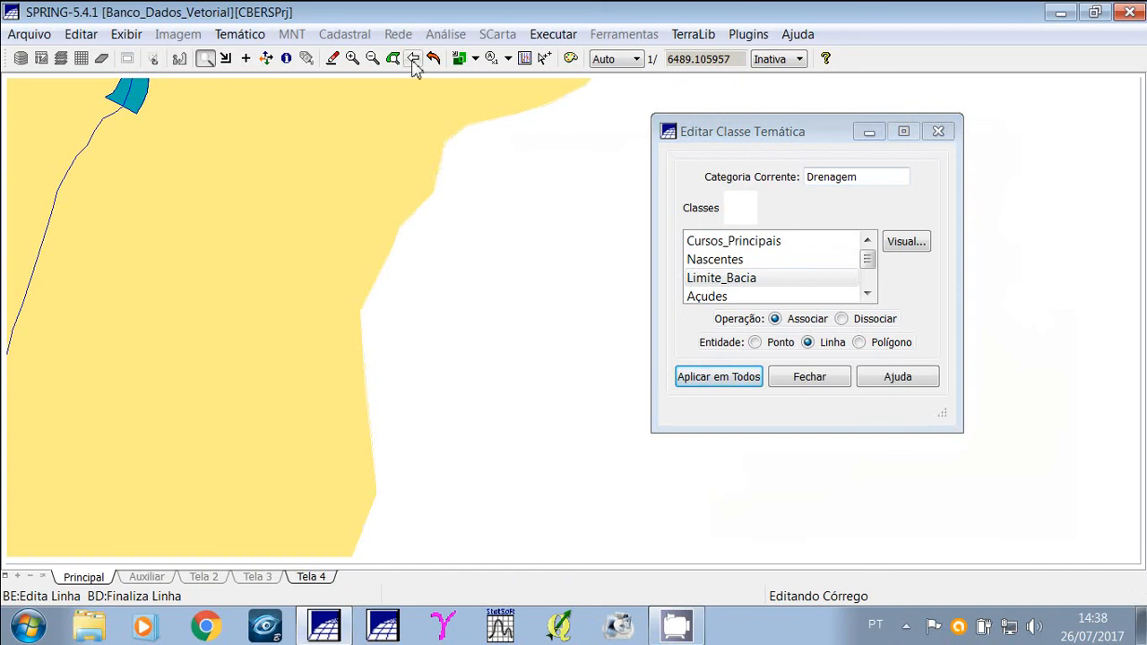
left_click(413, 59)
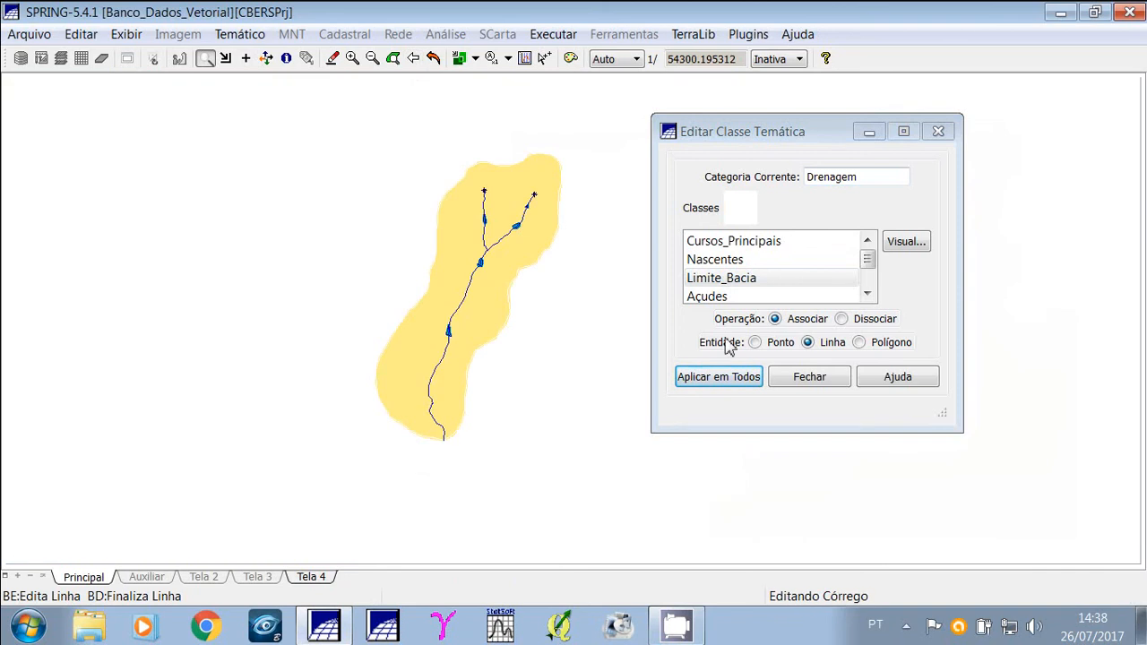
left_click(789, 377)
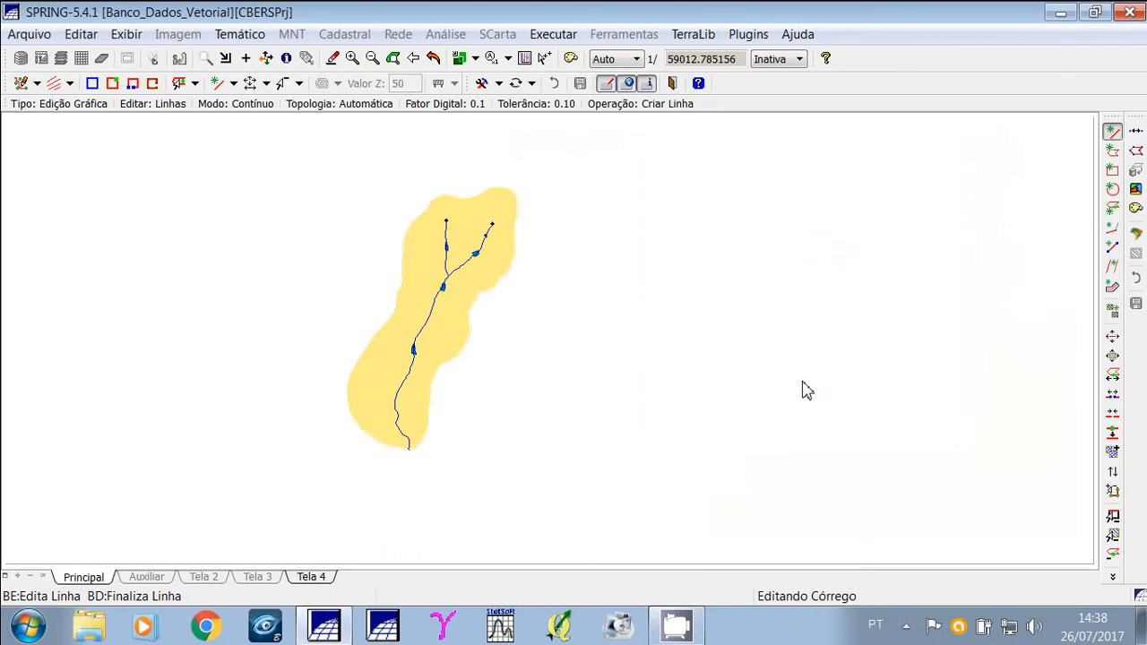
left_click(672, 83)
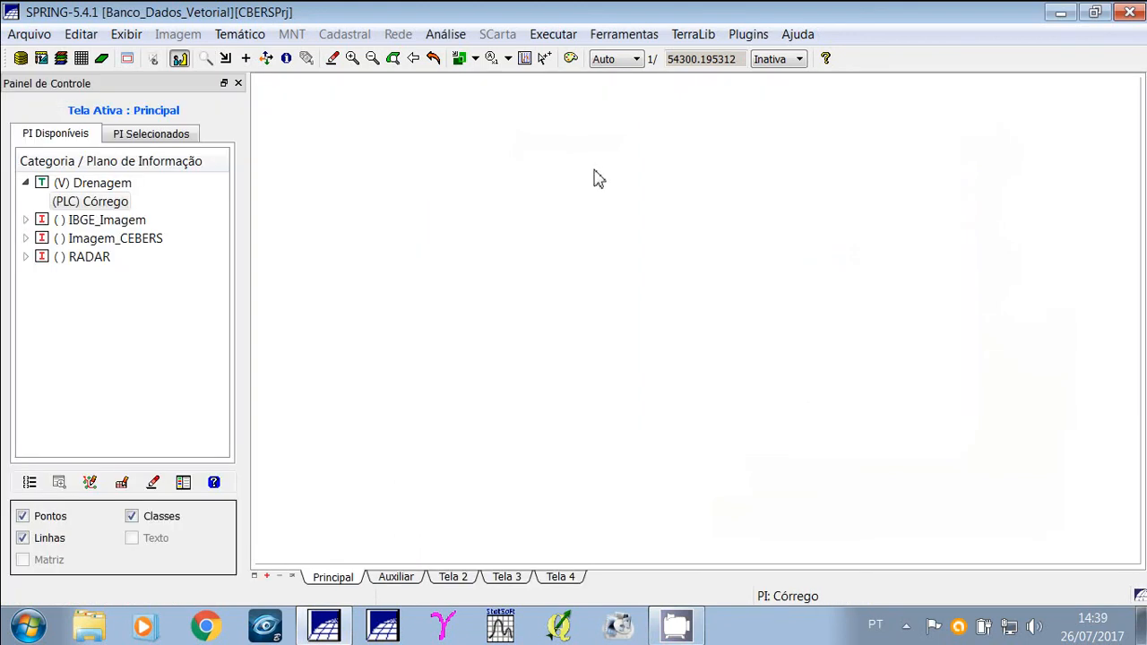
Open Medidas de Classes and run the class measurement in km.
left_click(240, 34)
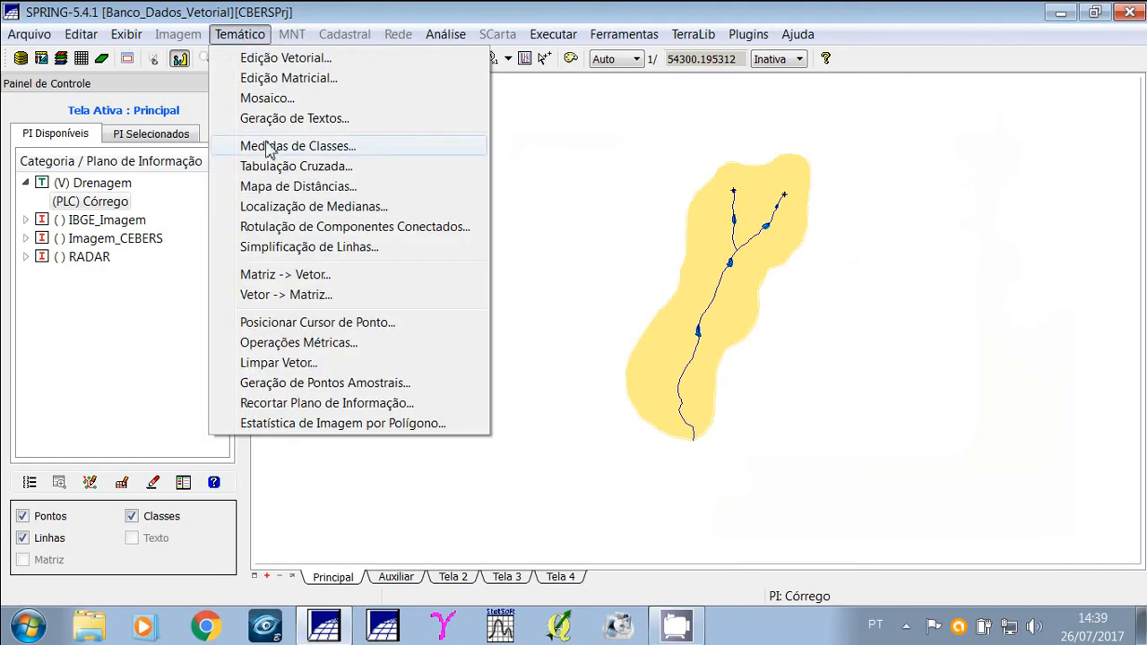
left_click(369, 152)
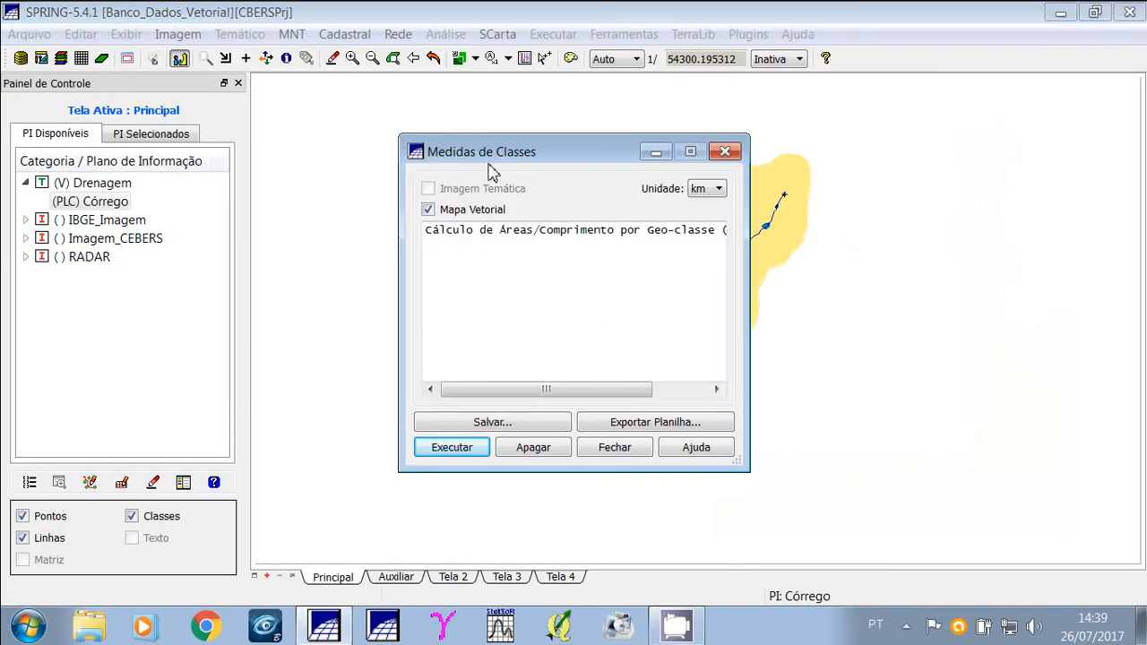
left_click_drag(490, 165, 279, 92)
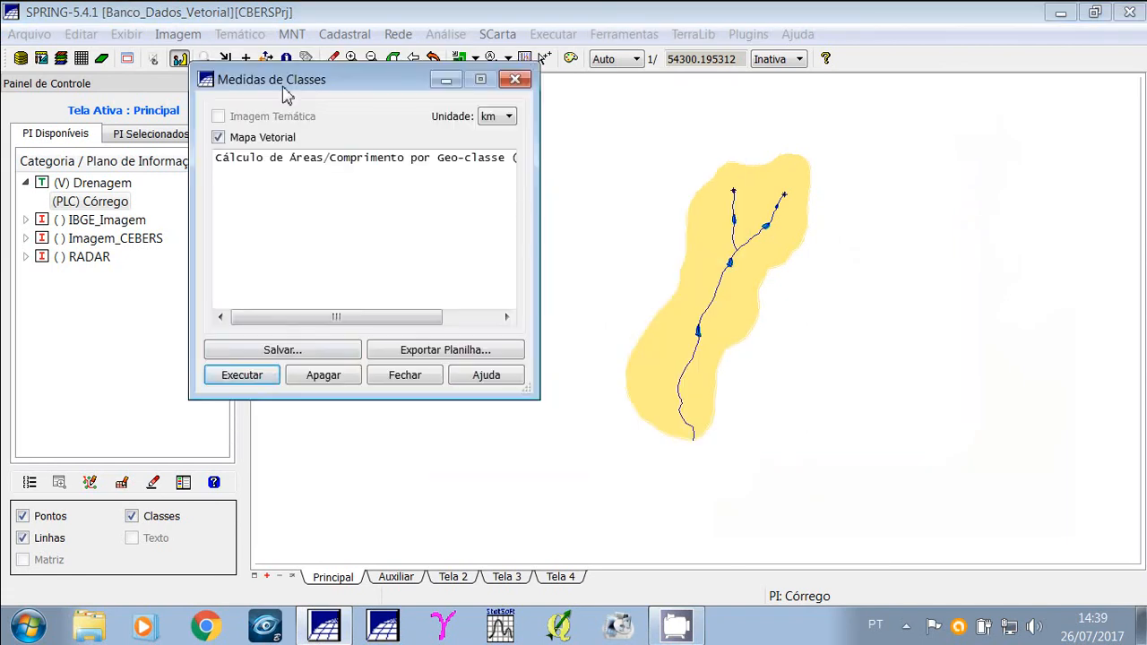
left_click(250, 376)
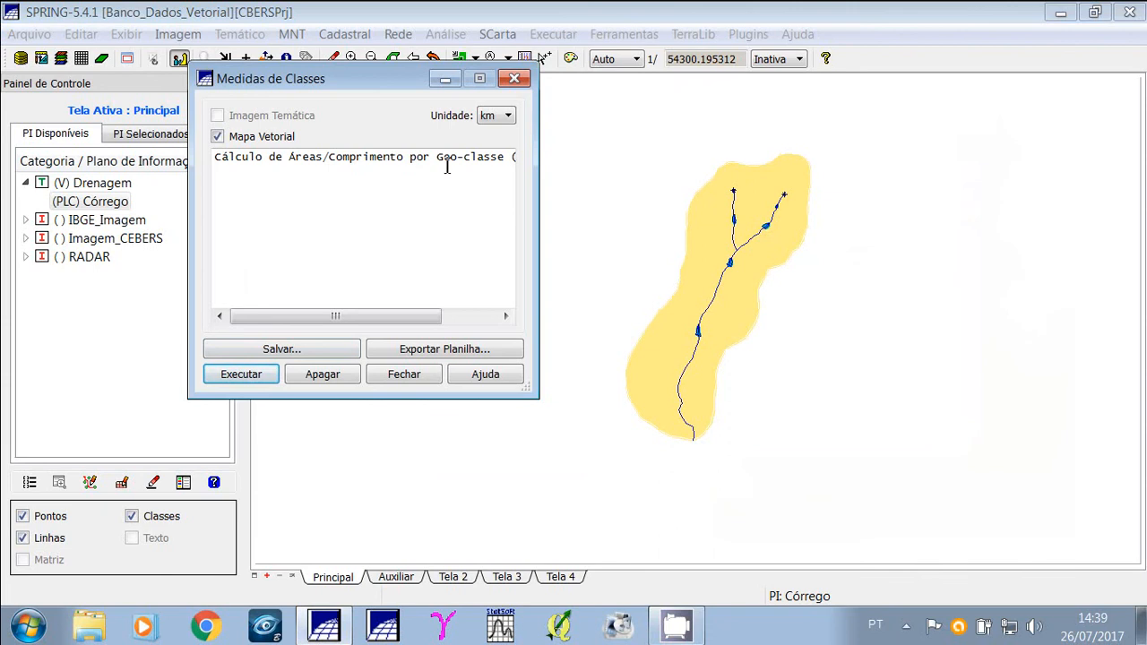
Compute the class areas in hectares.
left_click(504, 116)
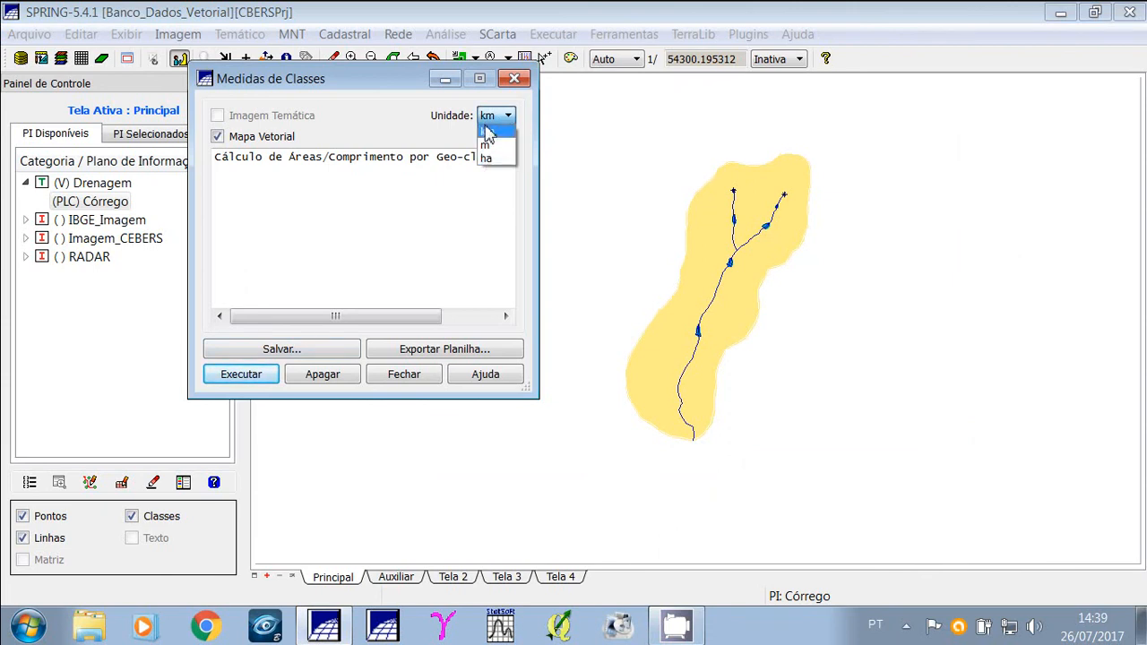
left_click(488, 159)
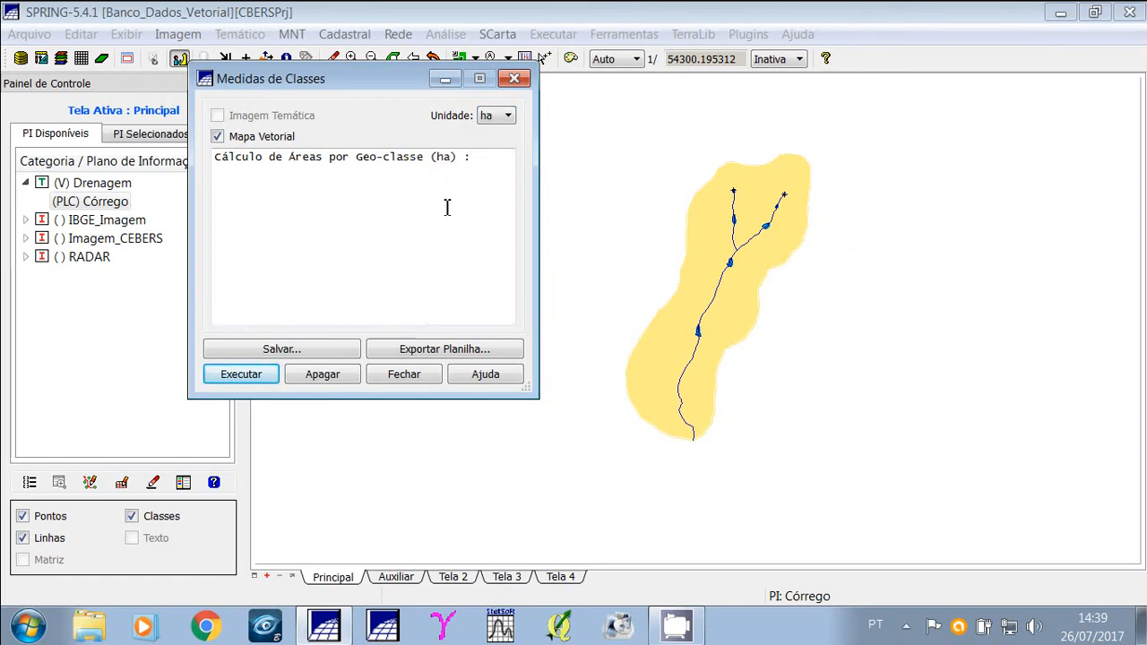
left_click(254, 377)
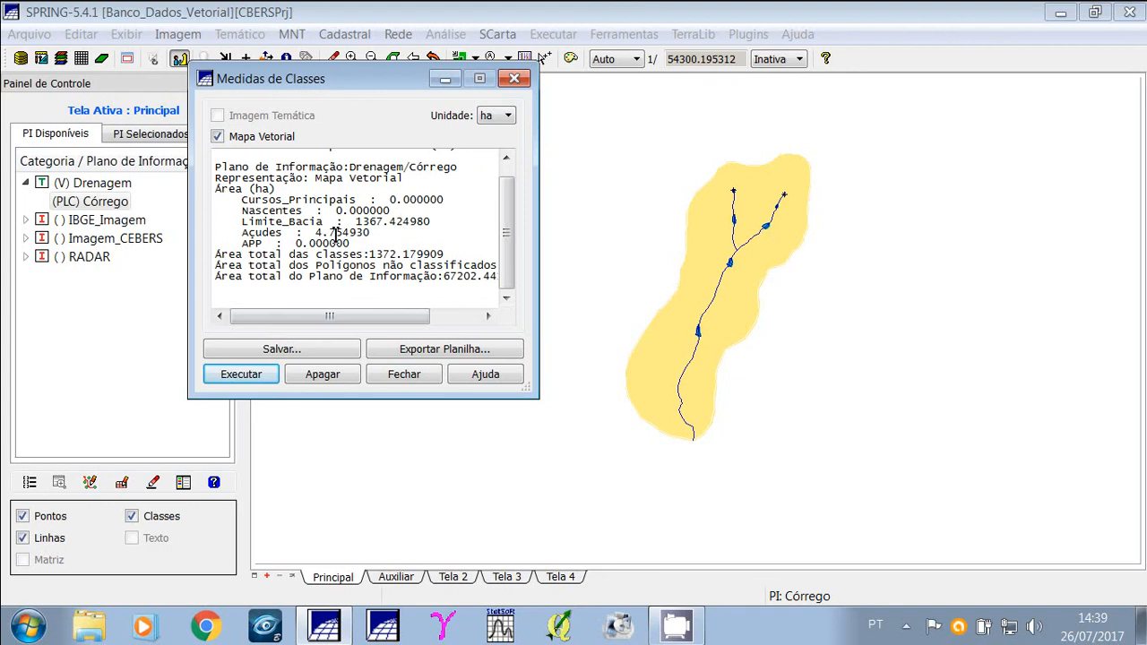
Compute the class lengths in metres, then close the Medidas de Classes dialog.
left_click(507, 117)
left_click(489, 145)
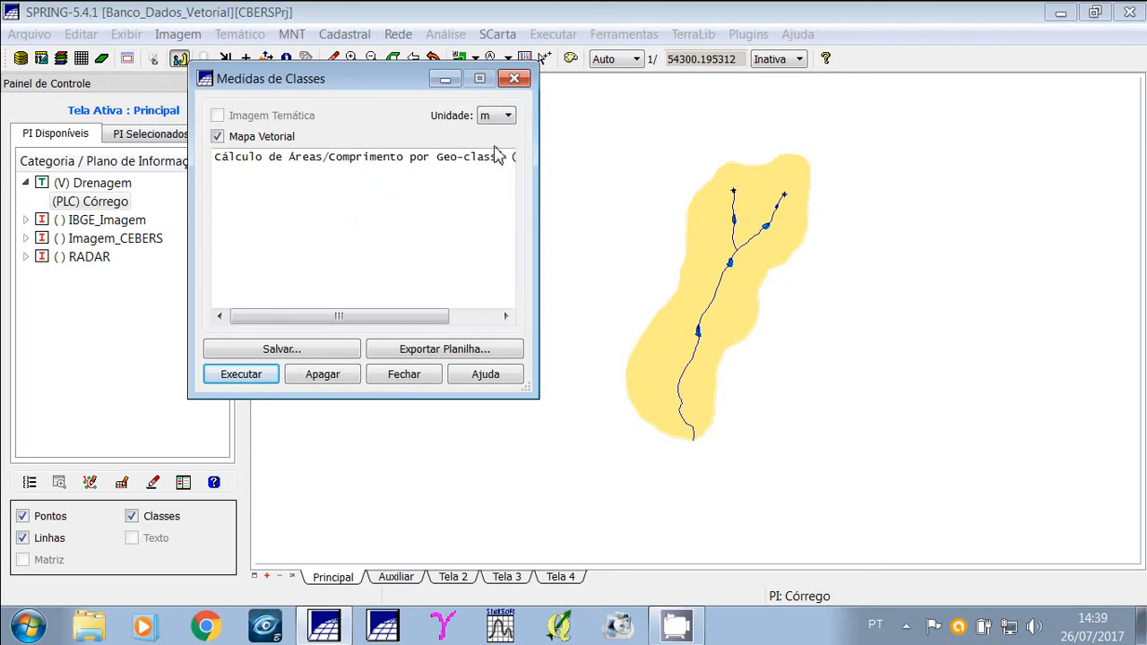
left_click(219, 378)
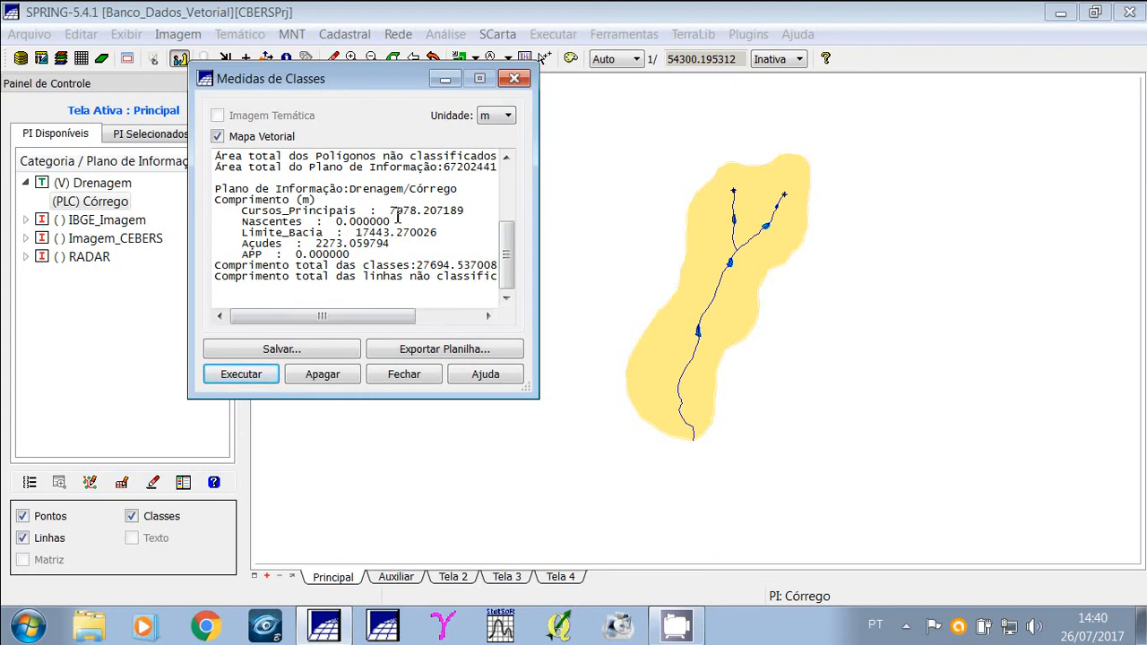
left_click(397, 376)
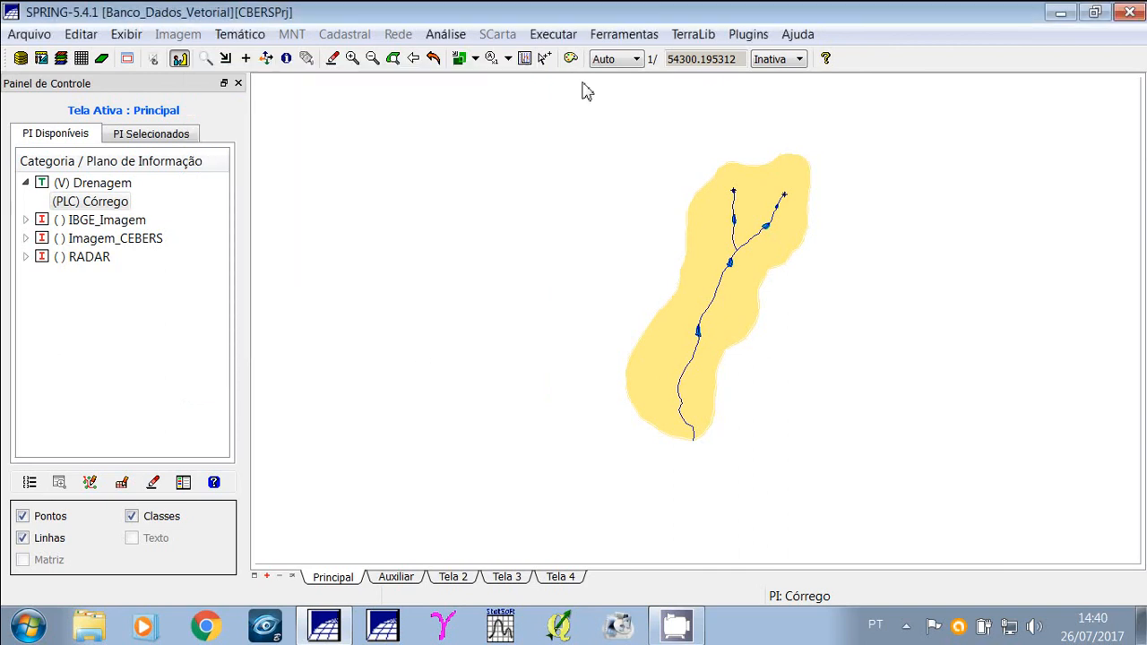
Measure the basin boundary's length in m with the Medidas tool set to Comprimento.
left_click(618, 36)
left_click(653, 135)
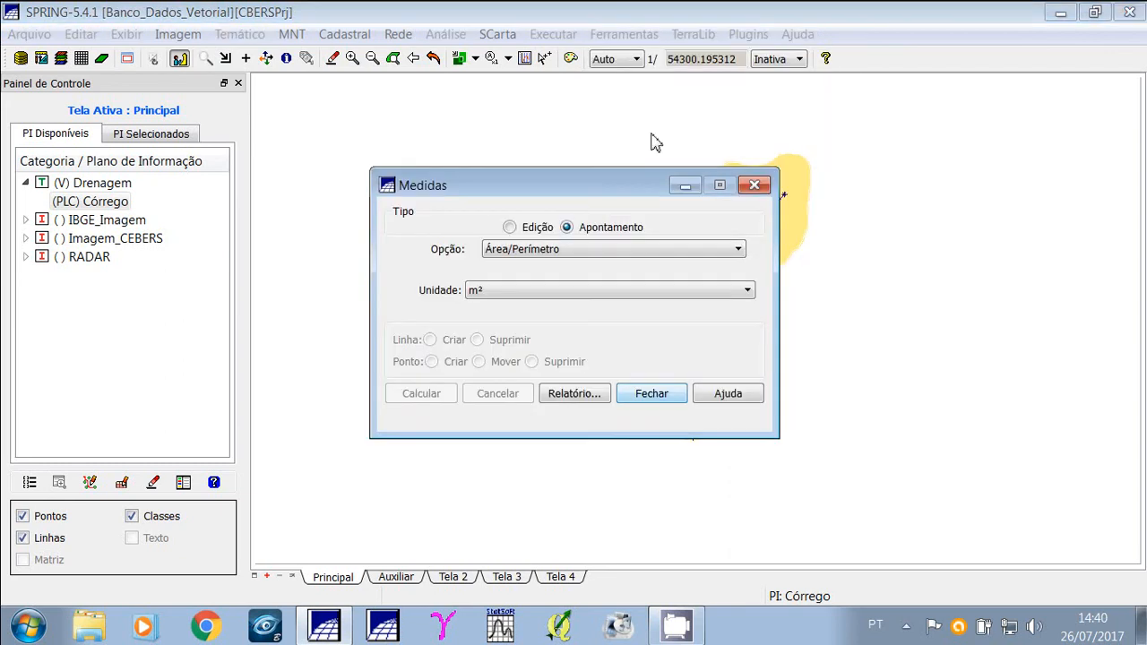
left_click_drag(611, 189, 368, 132)
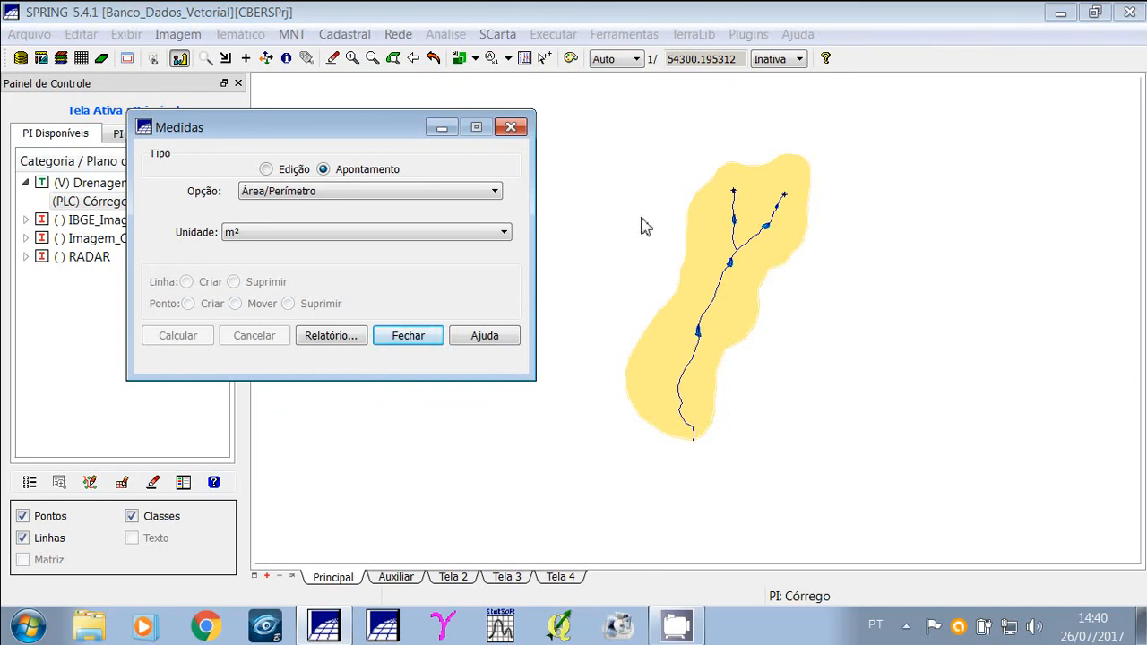
left_click(478, 198)
left_click(274, 221)
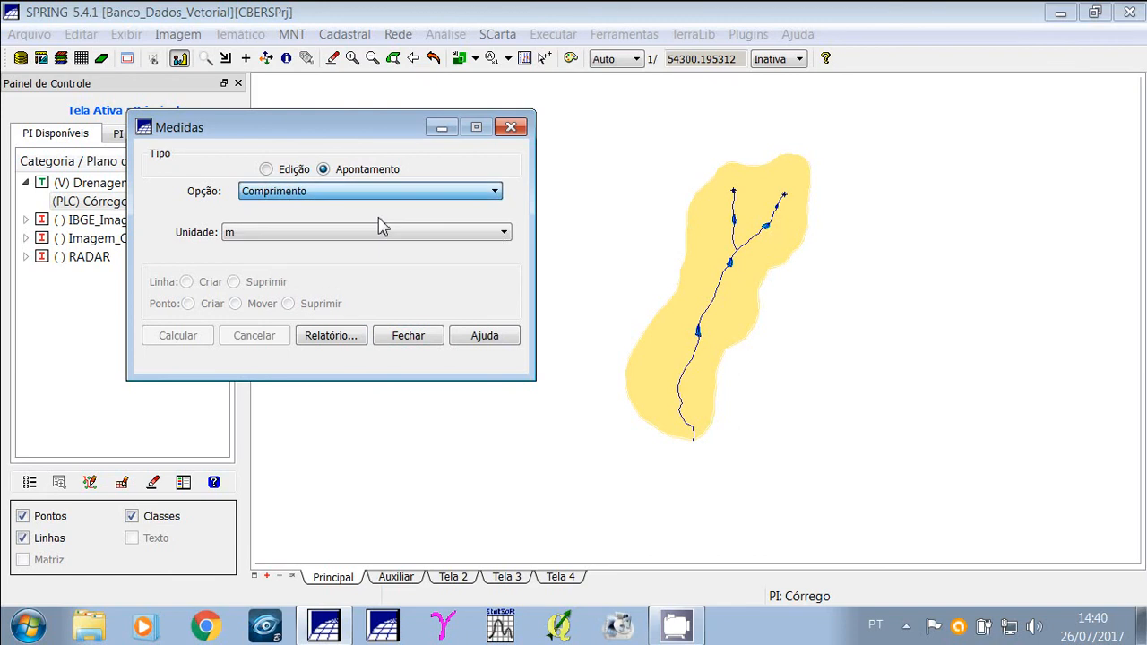
left_click(702, 203)
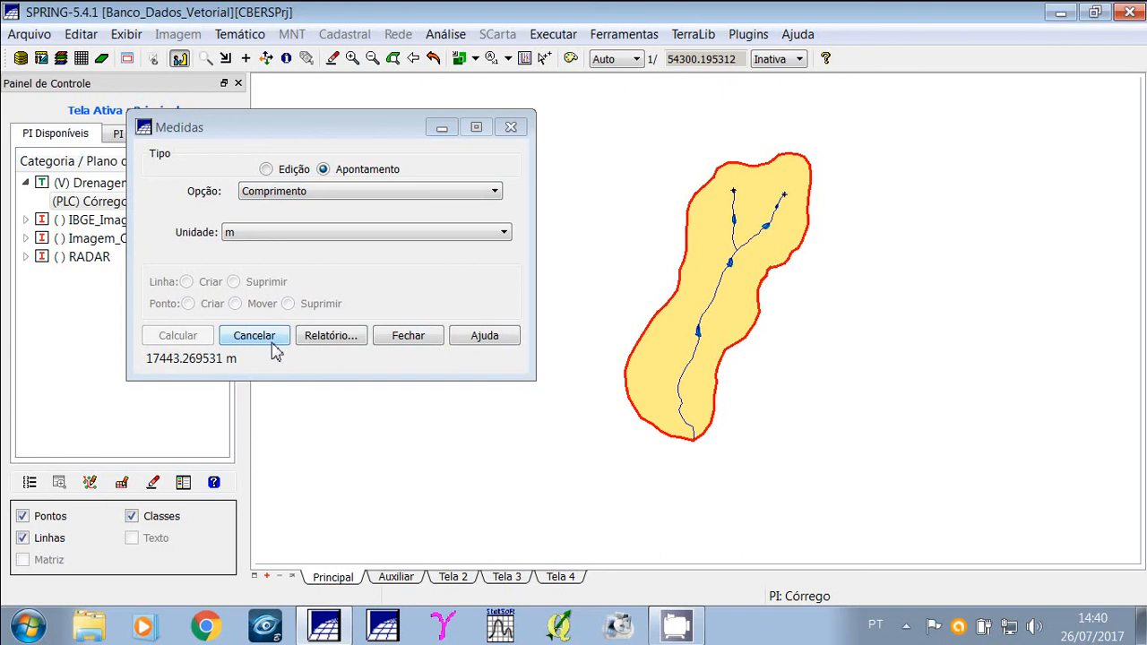
Close the Medidas dialog and hide the points, lines and classes of the Córrego plan.
left_click(413, 349)
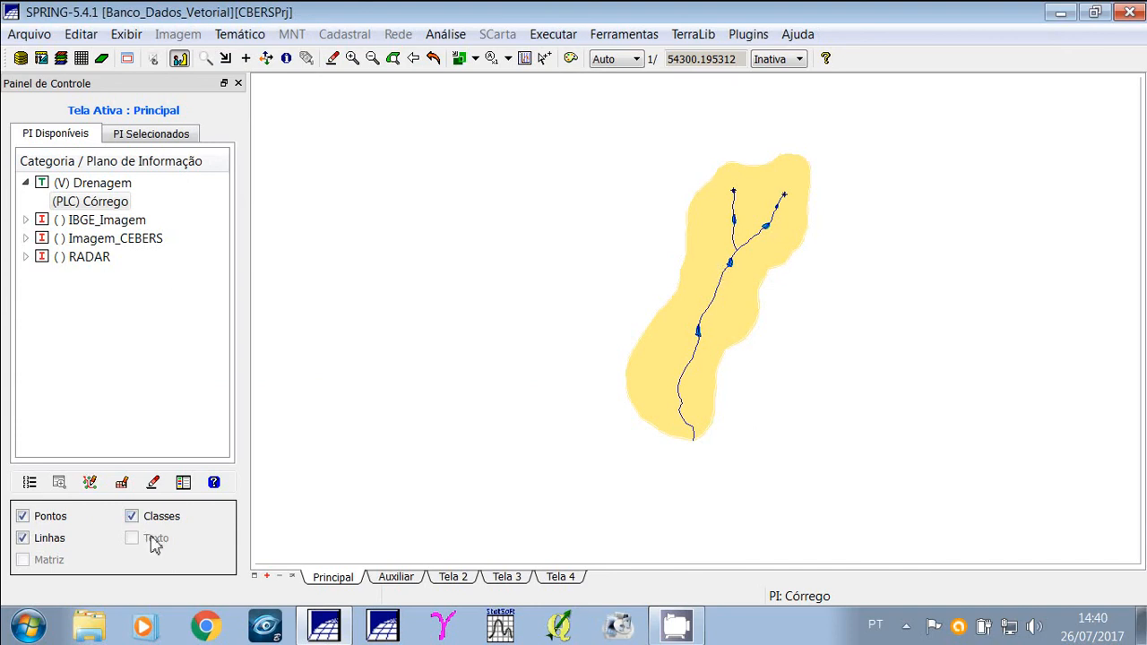
left_click(134, 518)
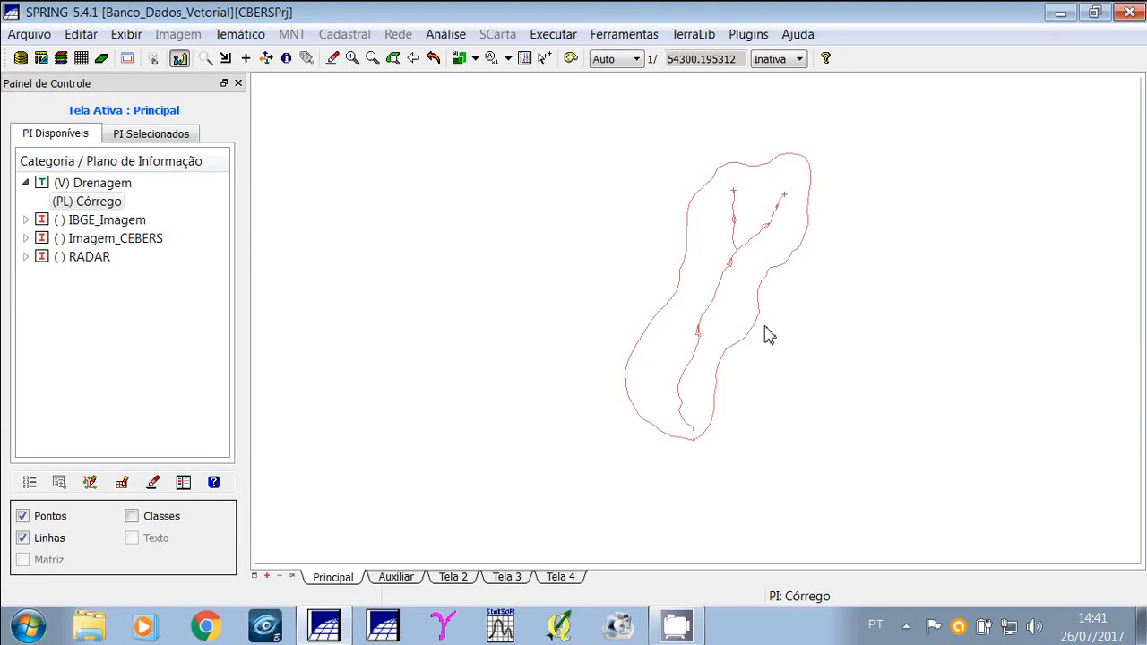
left_click(23, 516)
left_click(22, 538)
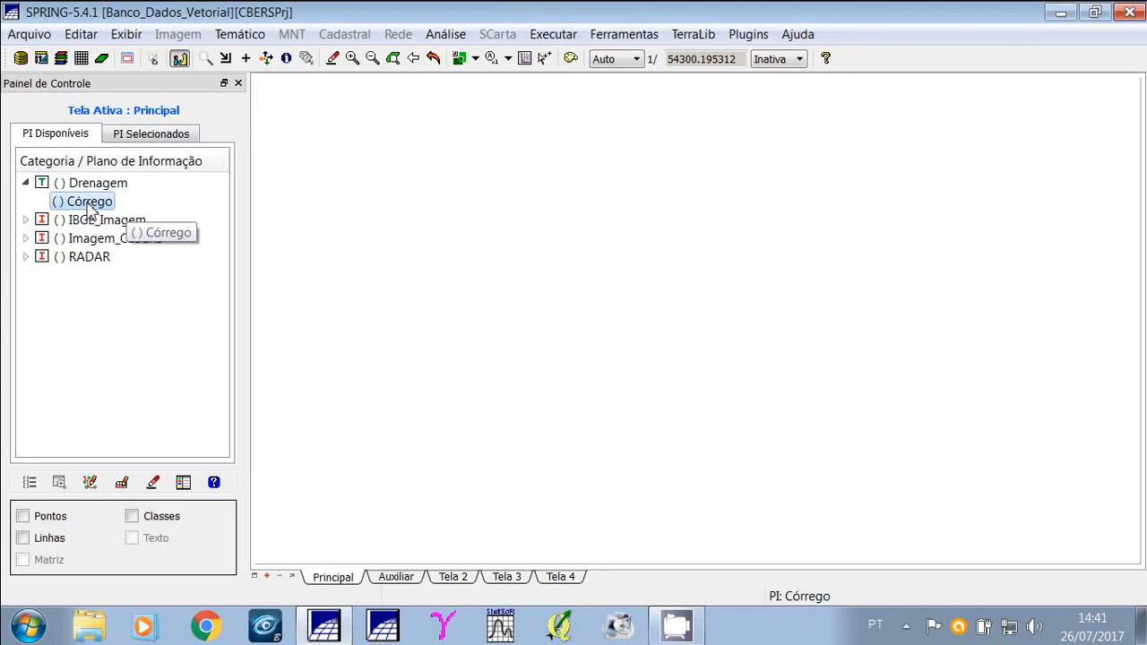
Open the export dialog for vector and matrix data.
left_click(36, 35)
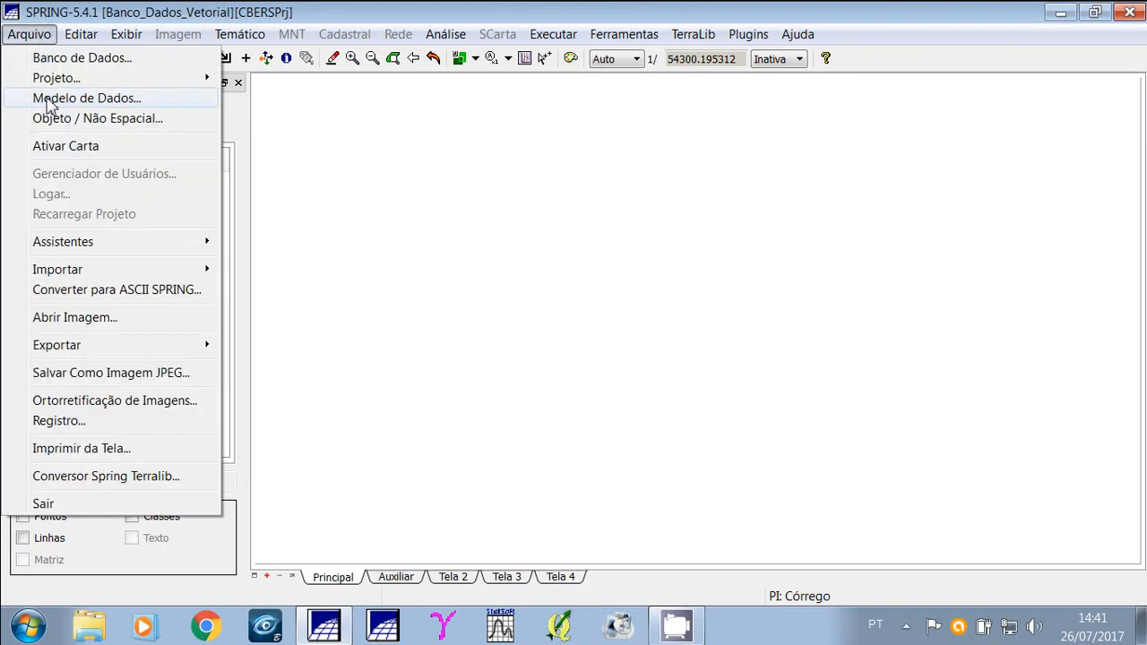
mouse_move(57, 280)
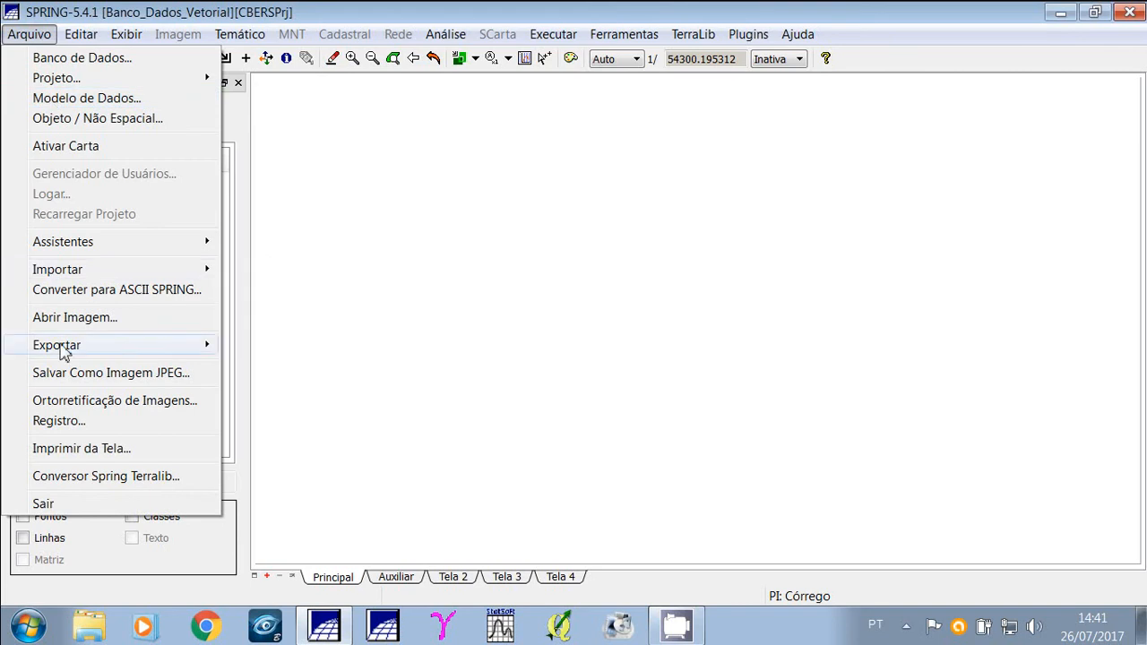
mouse_move(126, 356)
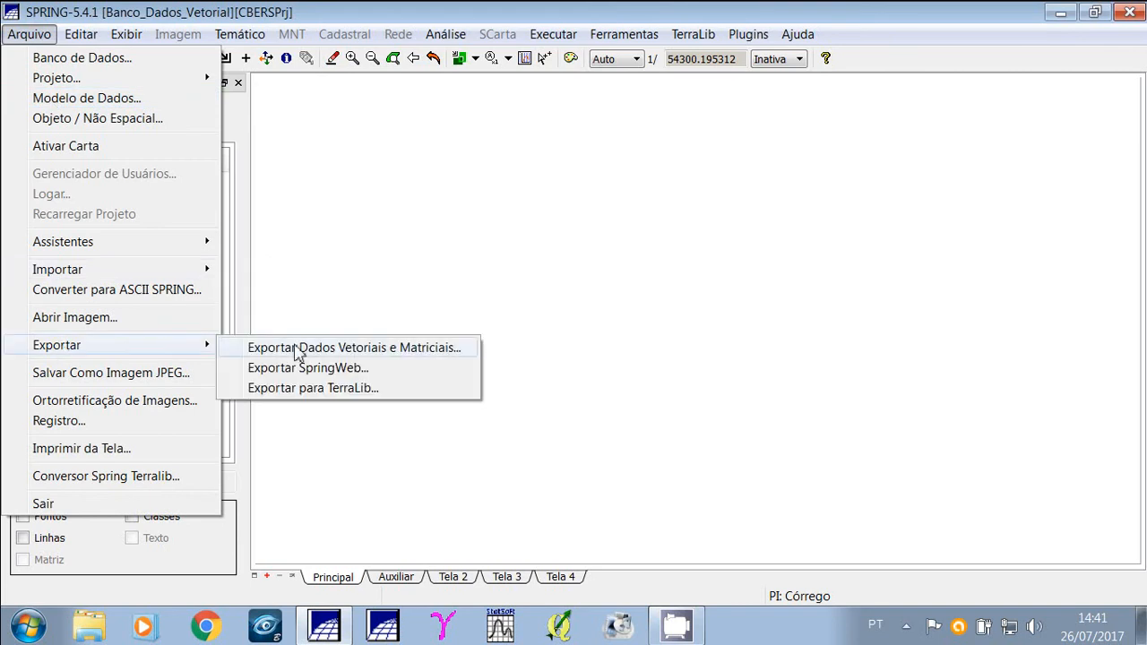
left_click(431, 350)
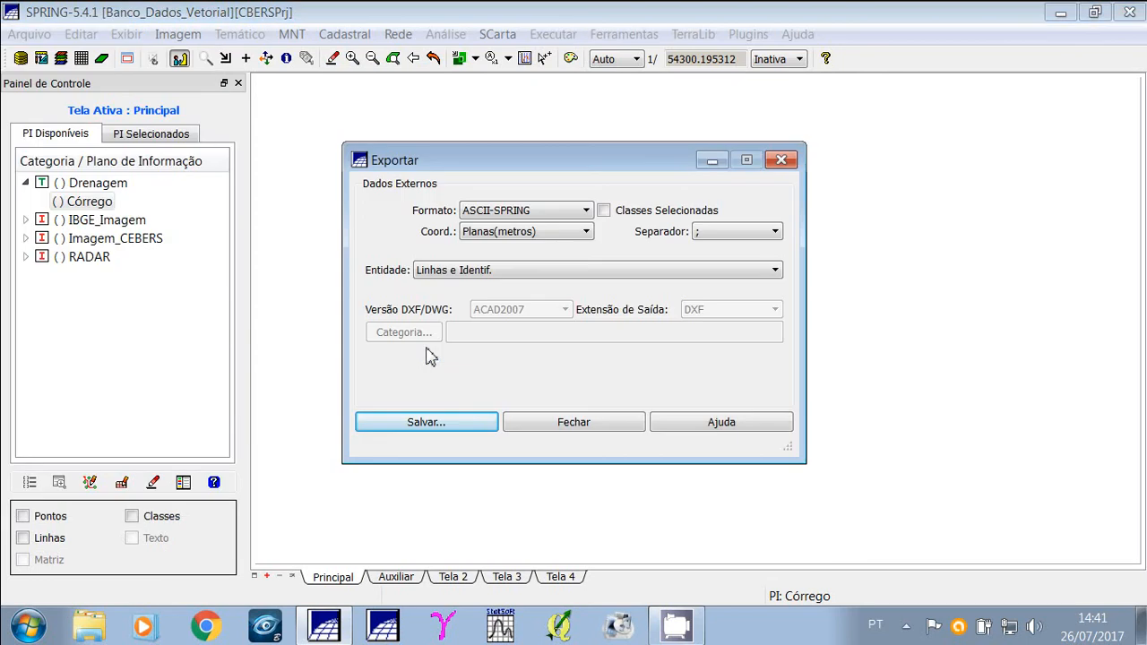
left_click_drag(507, 166, 551, 143)
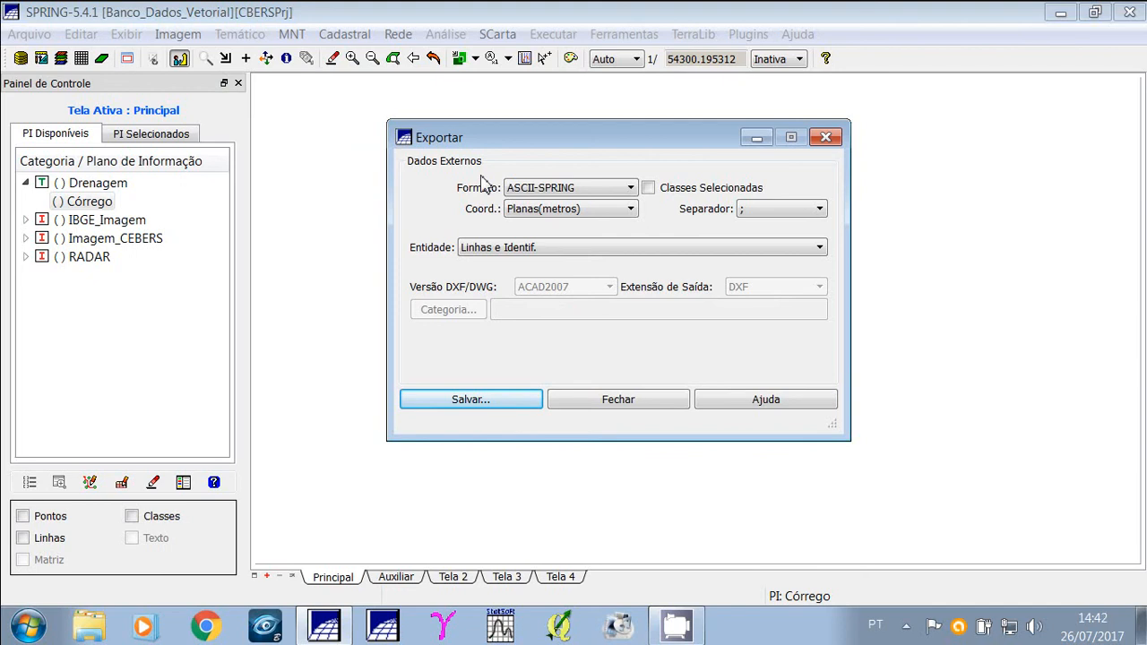
Keep the export format as ASCII-SPRING and set the coordinates to Geográficas(GMS).
left_click(631, 188)
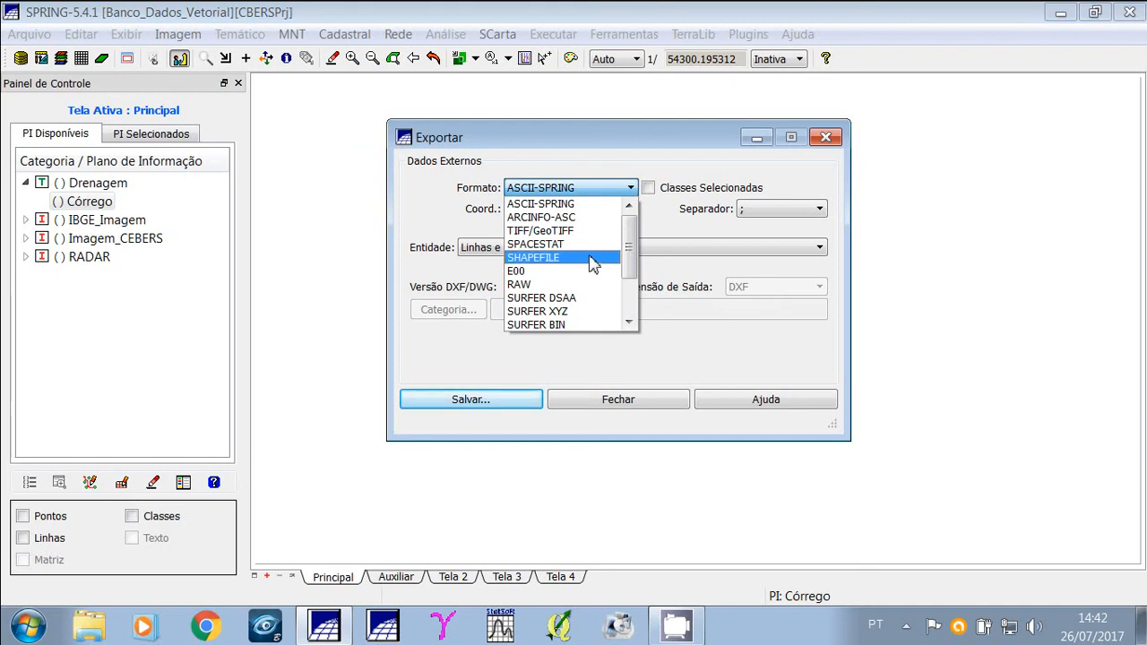
left_click_drag(630, 260, 631, 296)
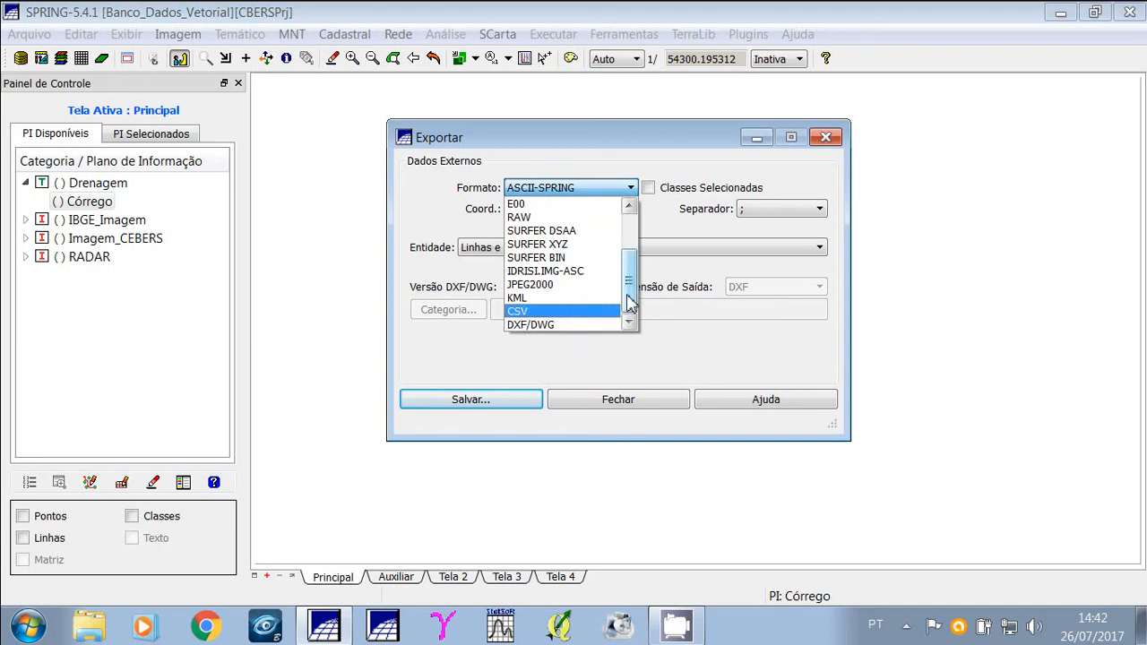
scroll(630, 303, "up", 2)
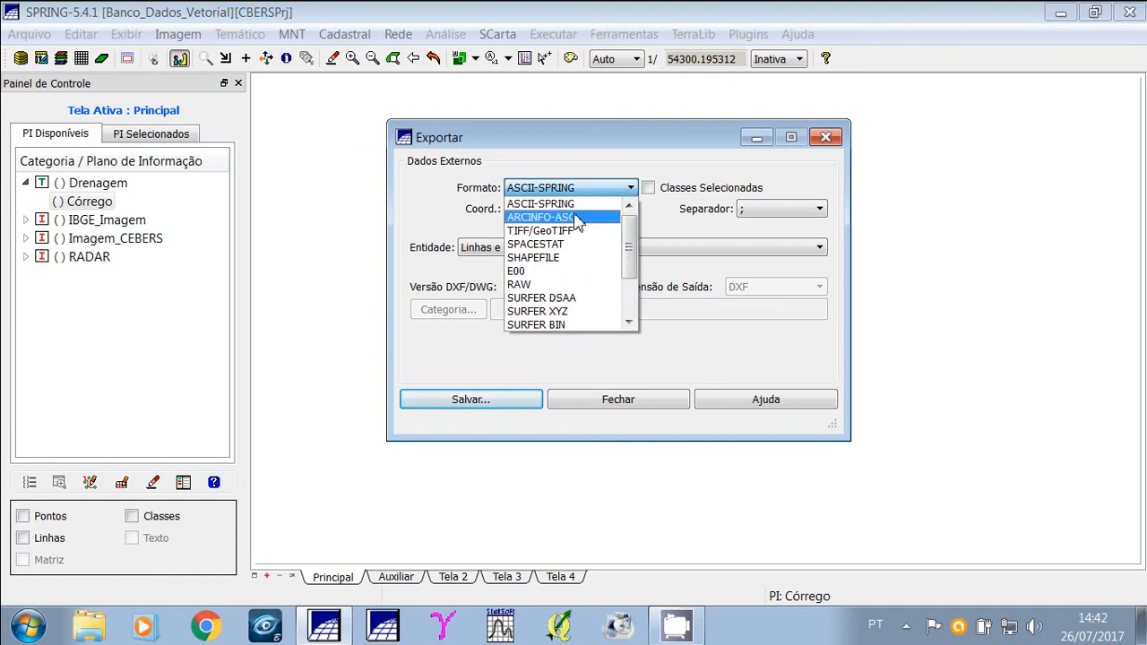
key("Up")
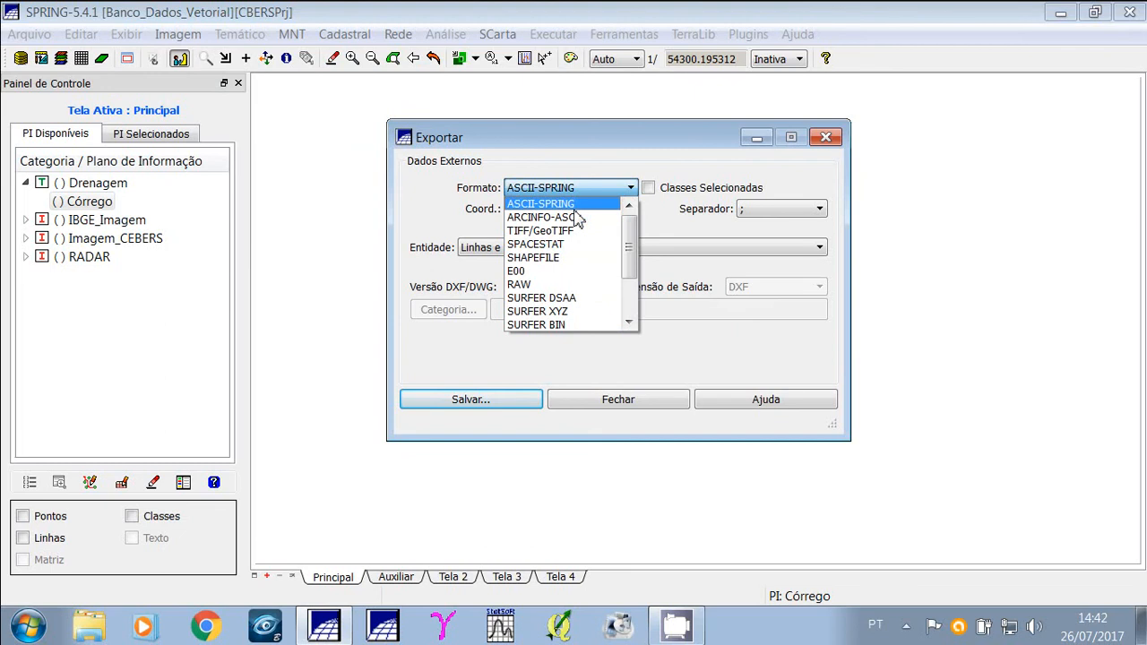
key("Return")
key("Tab")
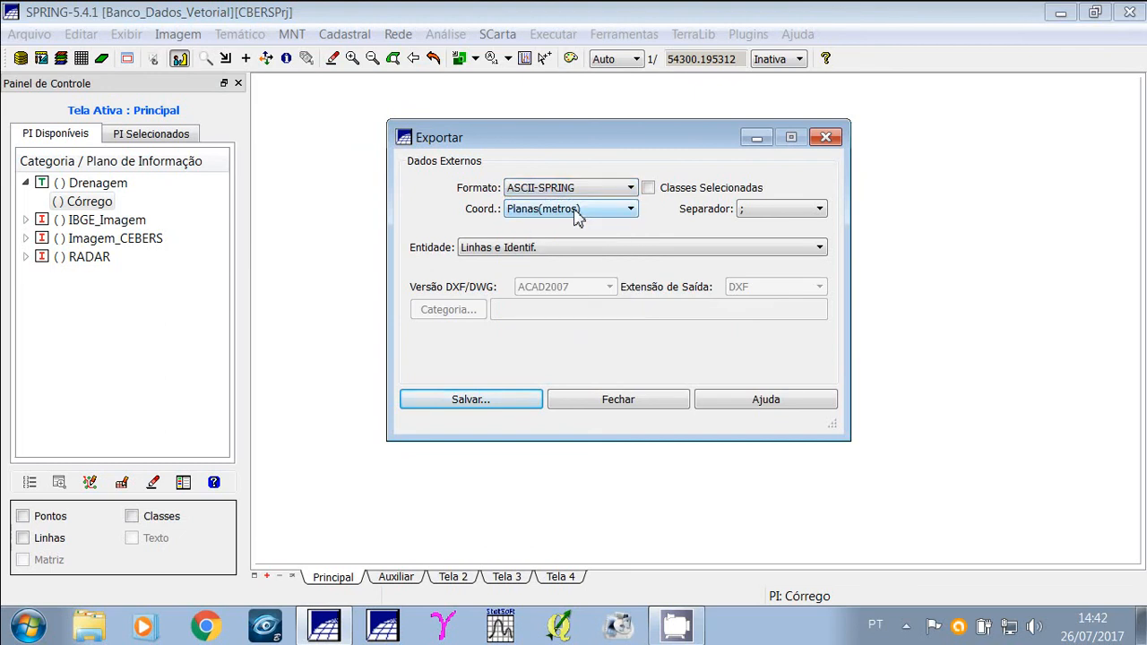
left_click(618, 215)
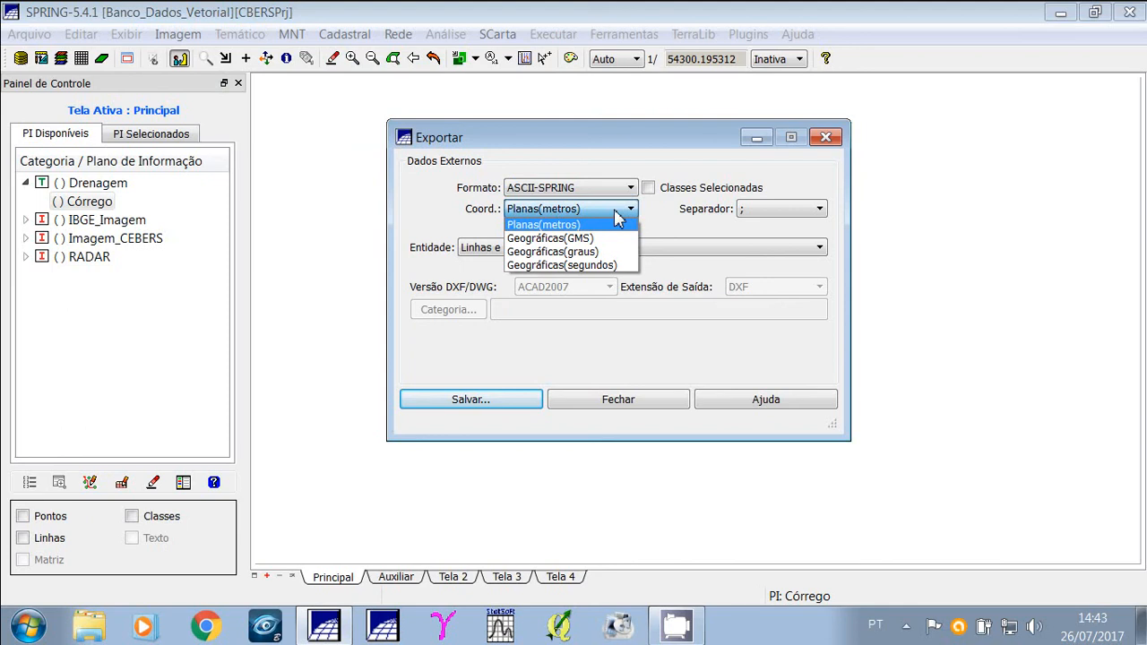
left_click(571, 243)
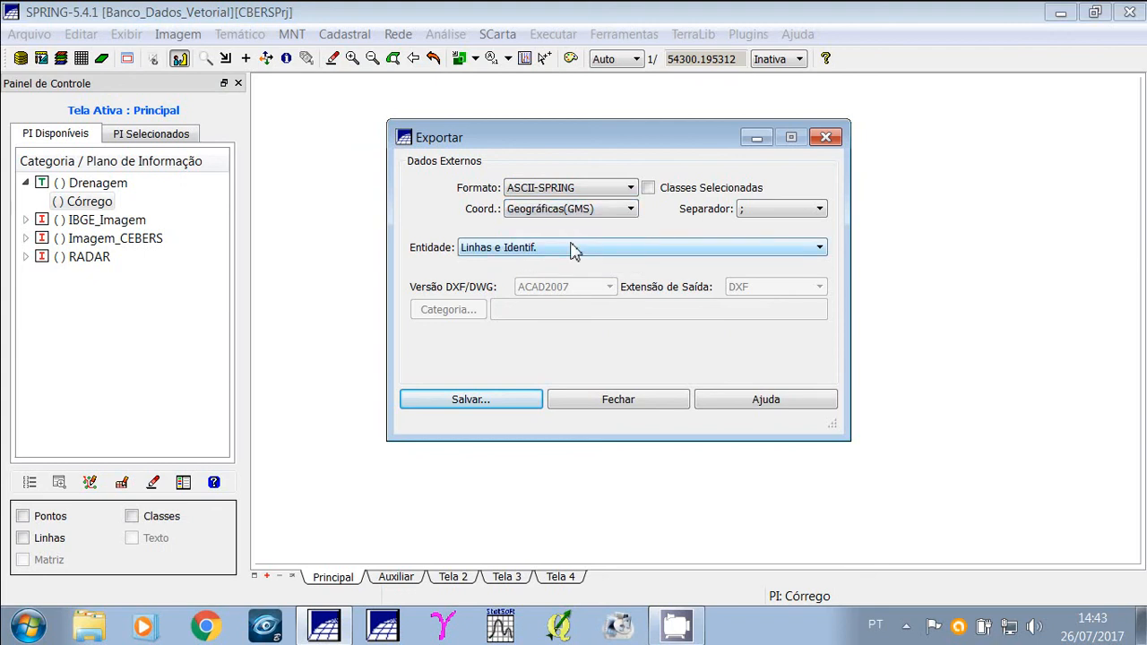
Save the export to the Desktop as Córrego_2, then close the Exportar dialog.
left_click(508, 403)
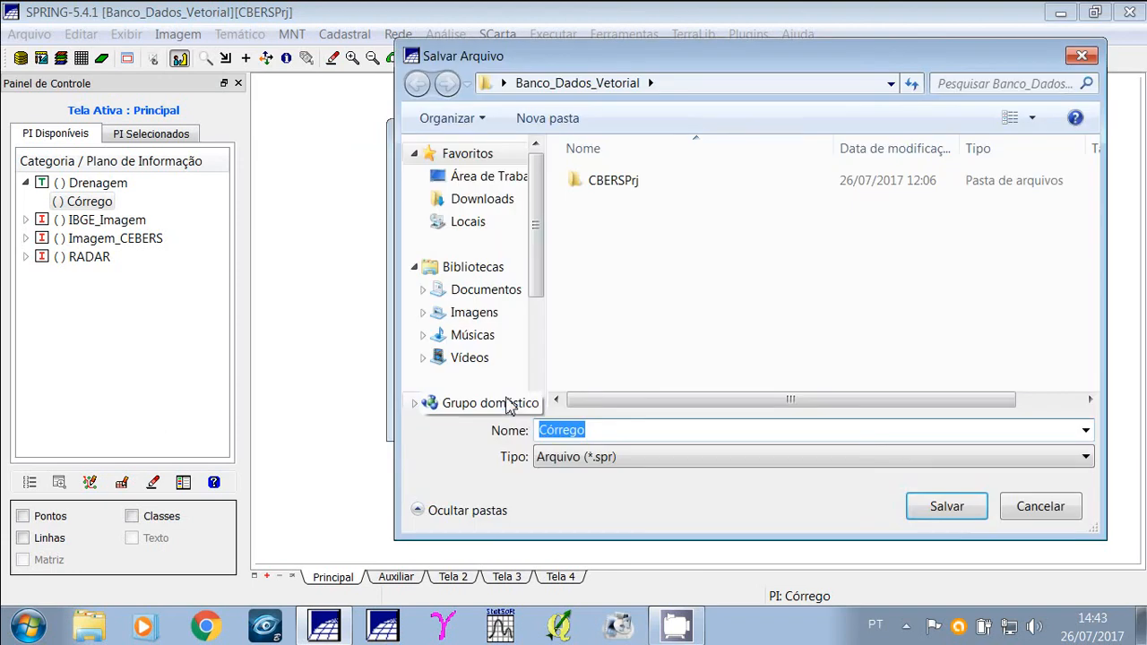
left_click(498, 184)
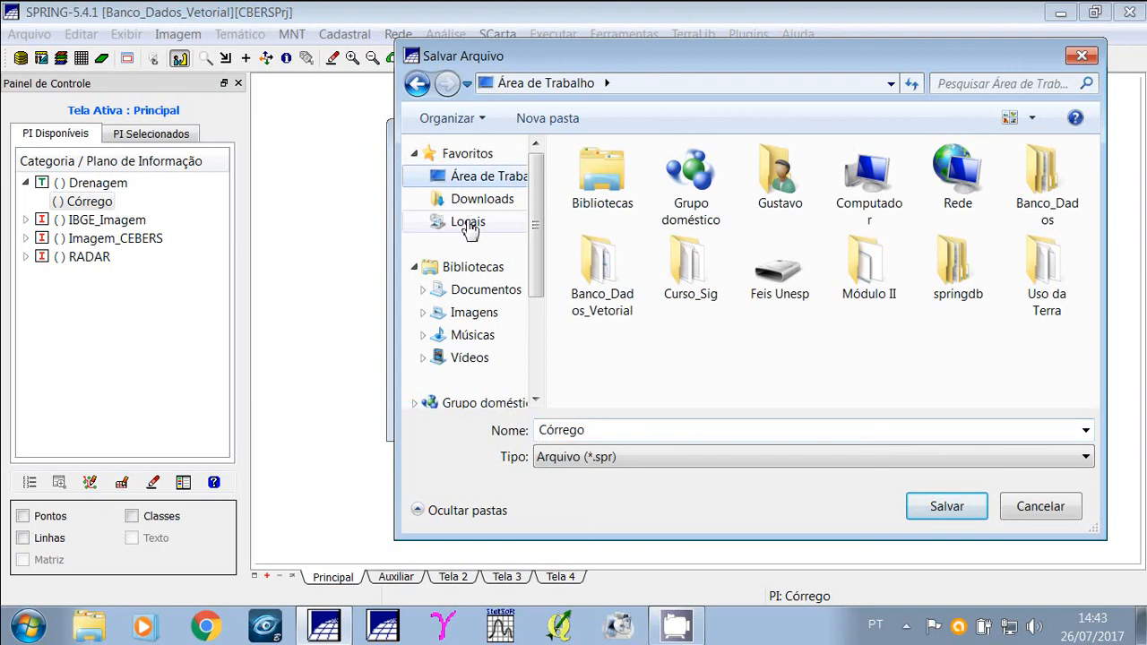
double_click(613, 433)
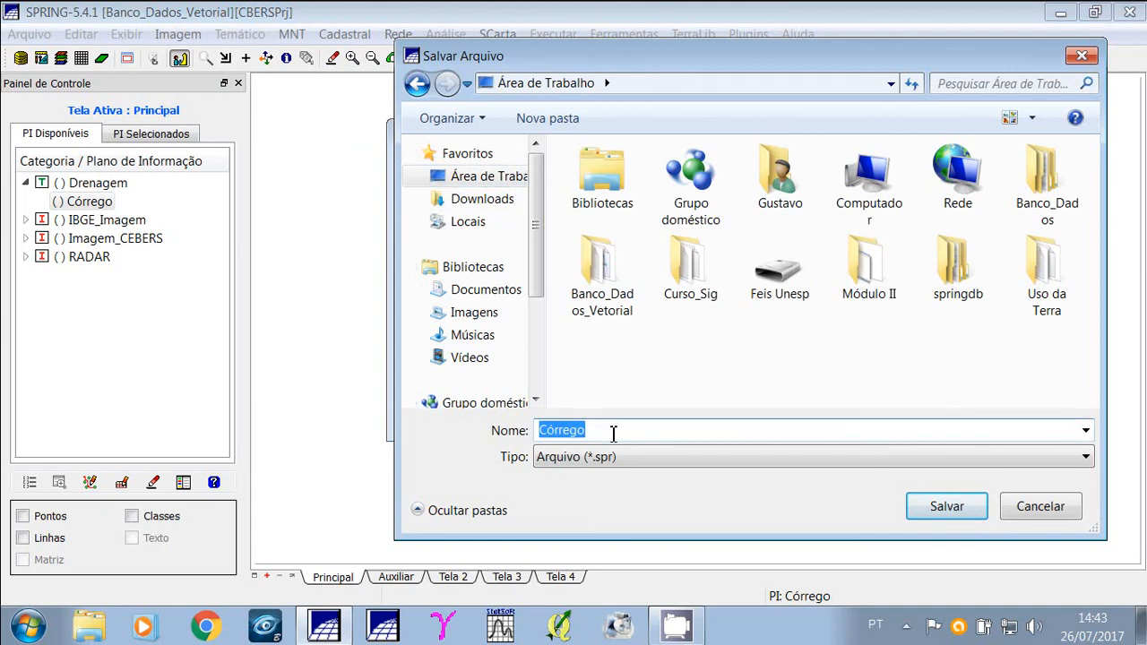
left_click(613, 432)
type("_2")
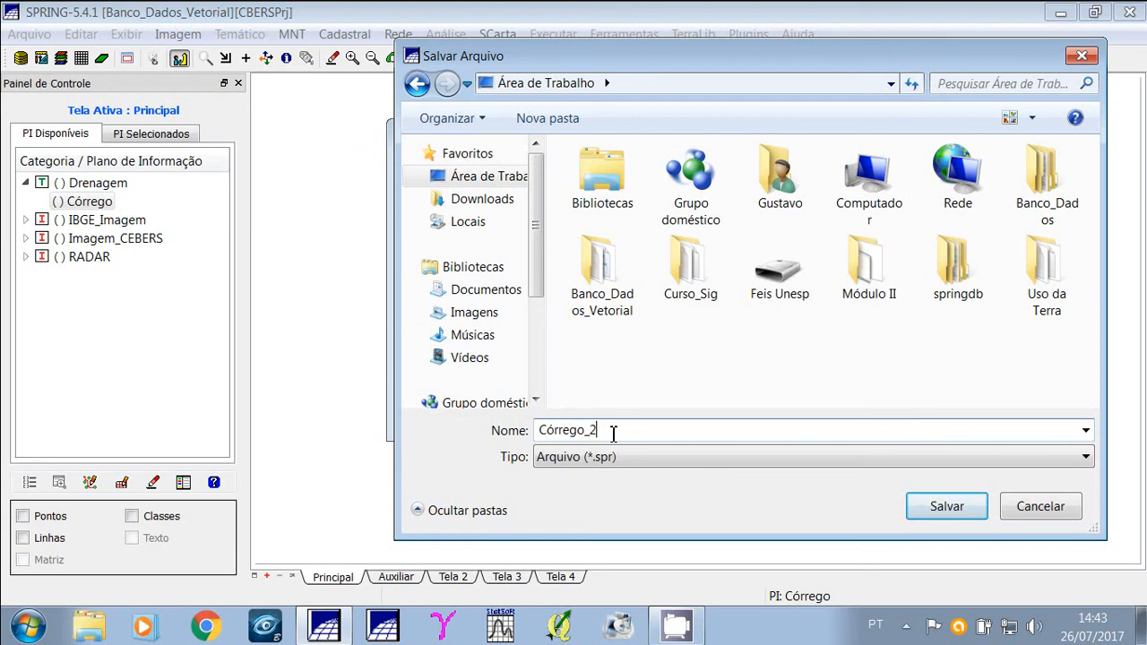
left_click(953, 514)
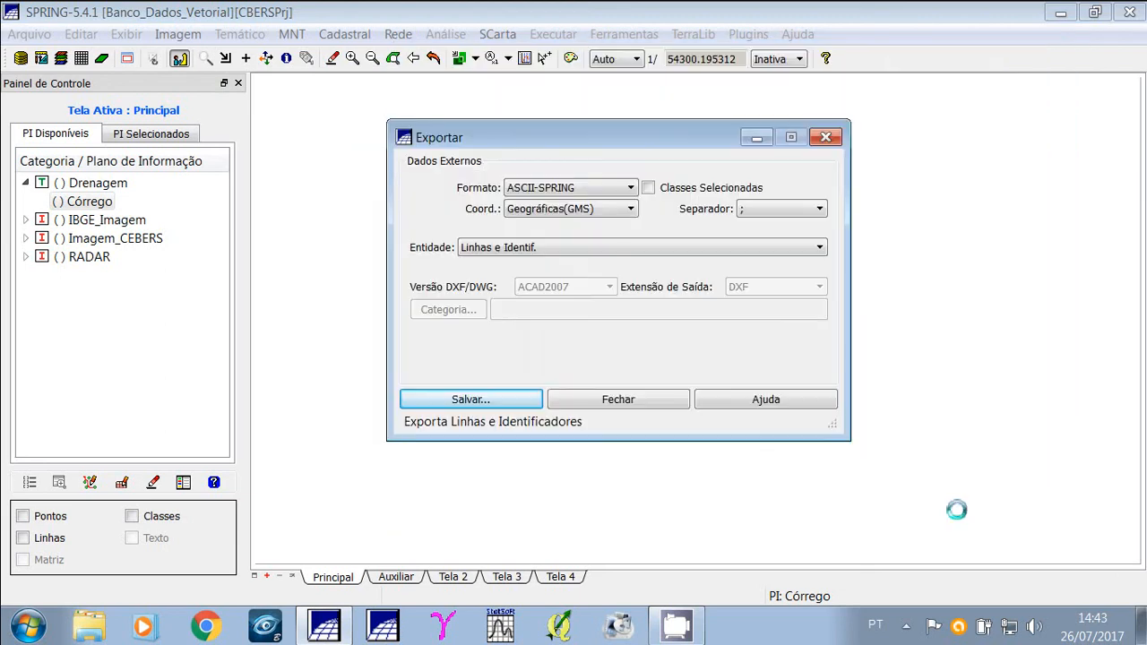
left_click(647, 403)
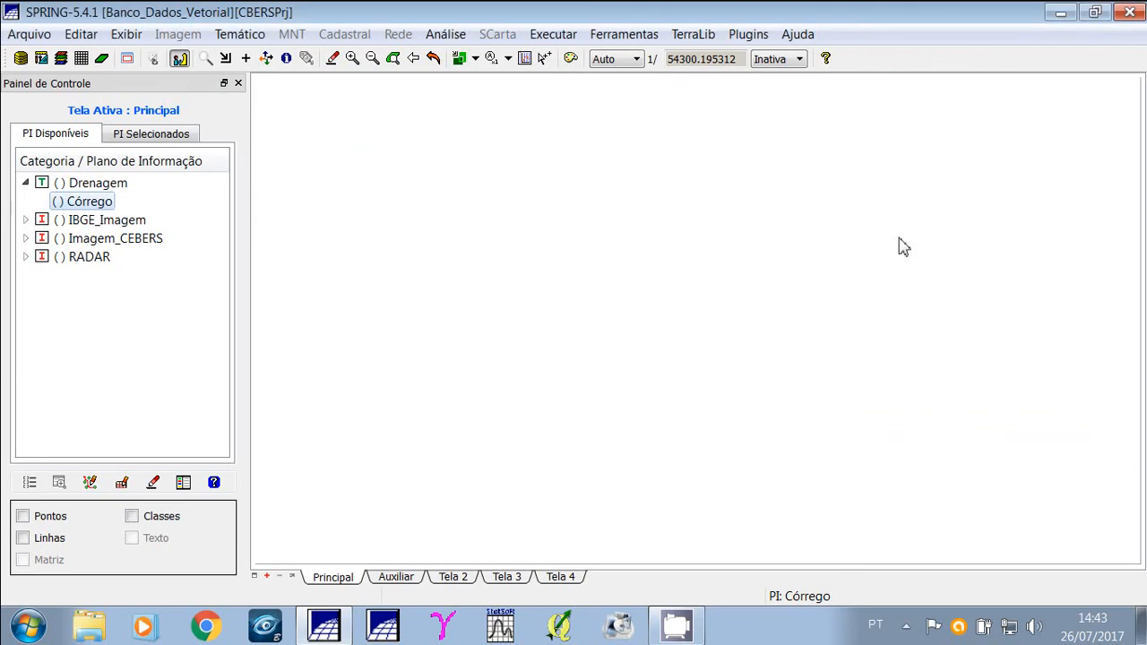
Minimize the program and inspect the exported Córrego_2 files on the Desktop before returning.
left_click(1057, 14)
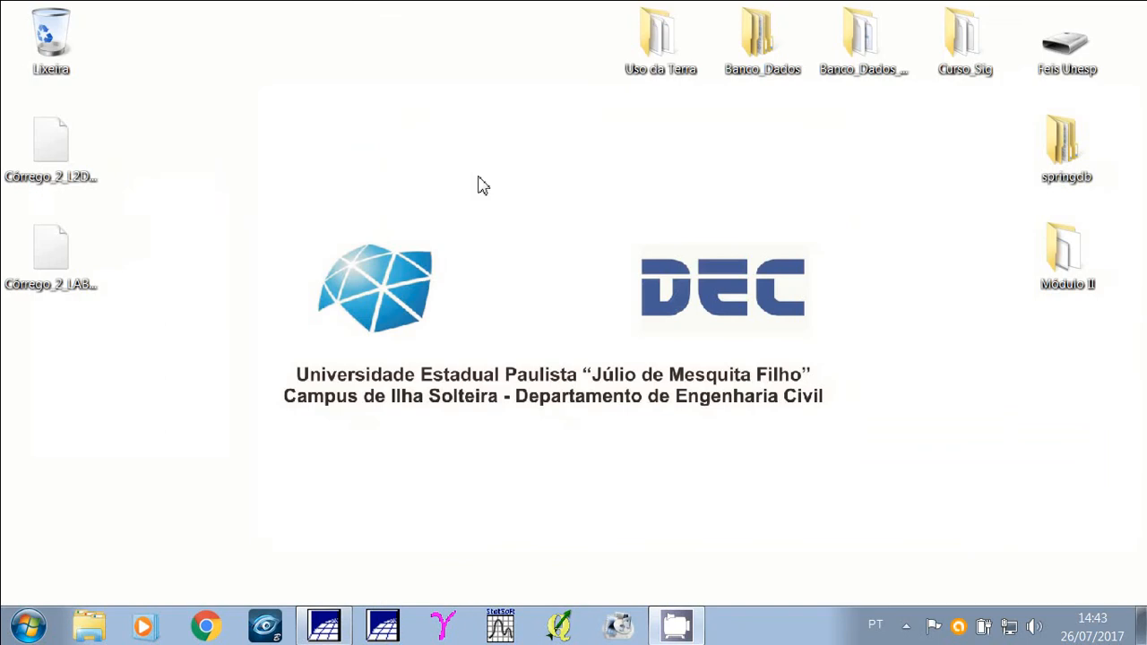
left_click(56, 263)
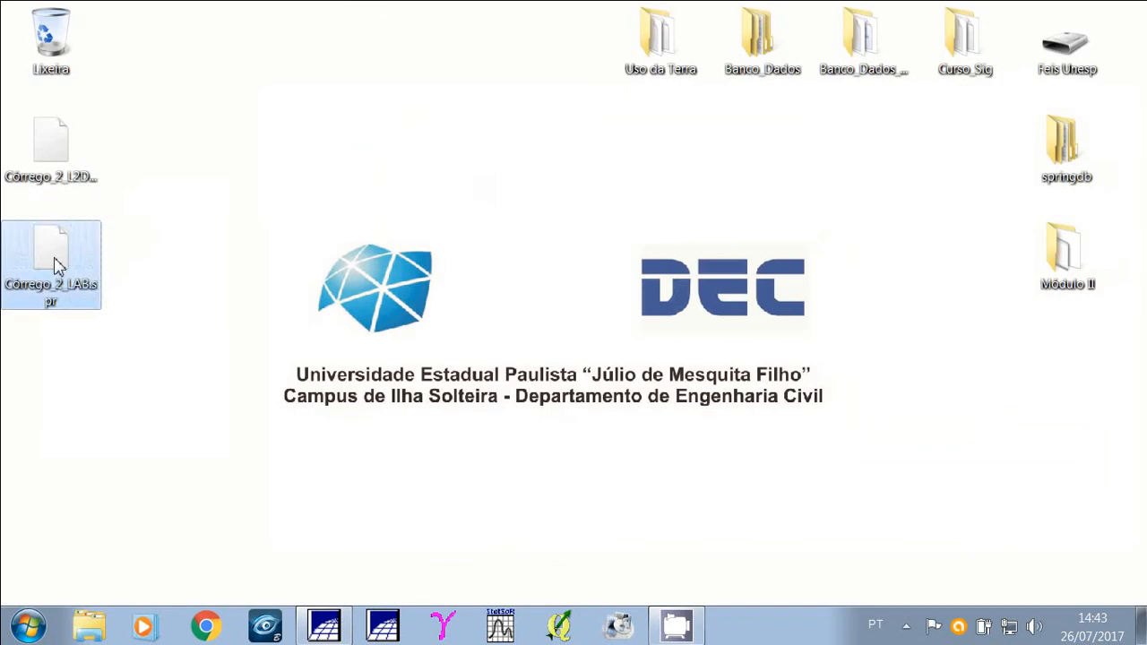
left_click(52, 170)
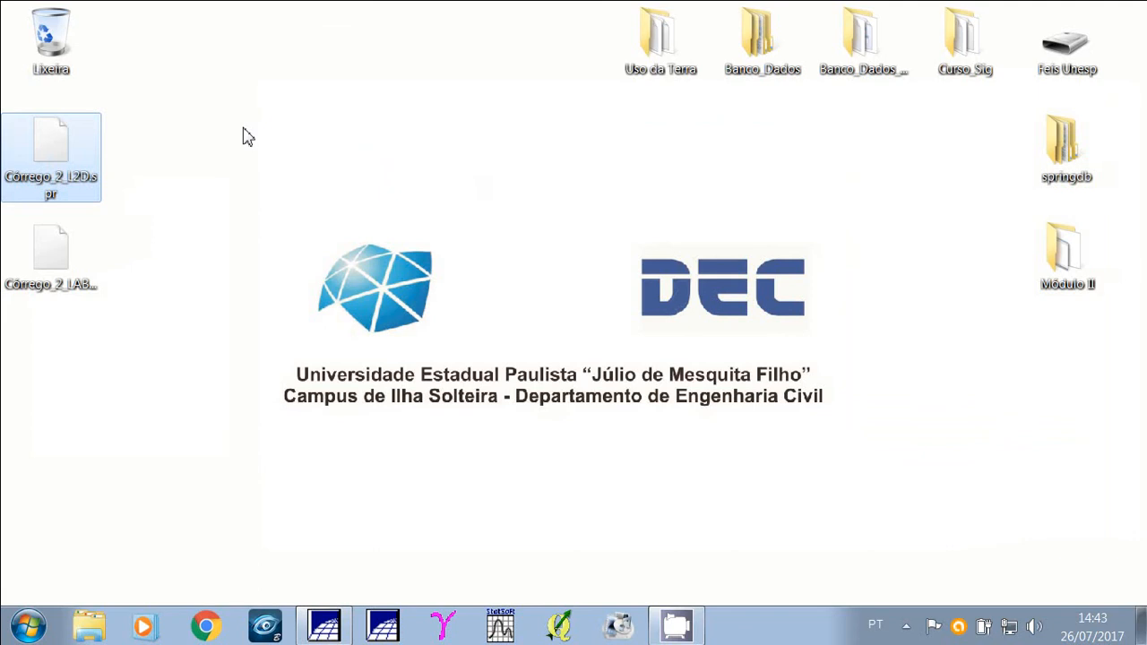
left_click(63, 260)
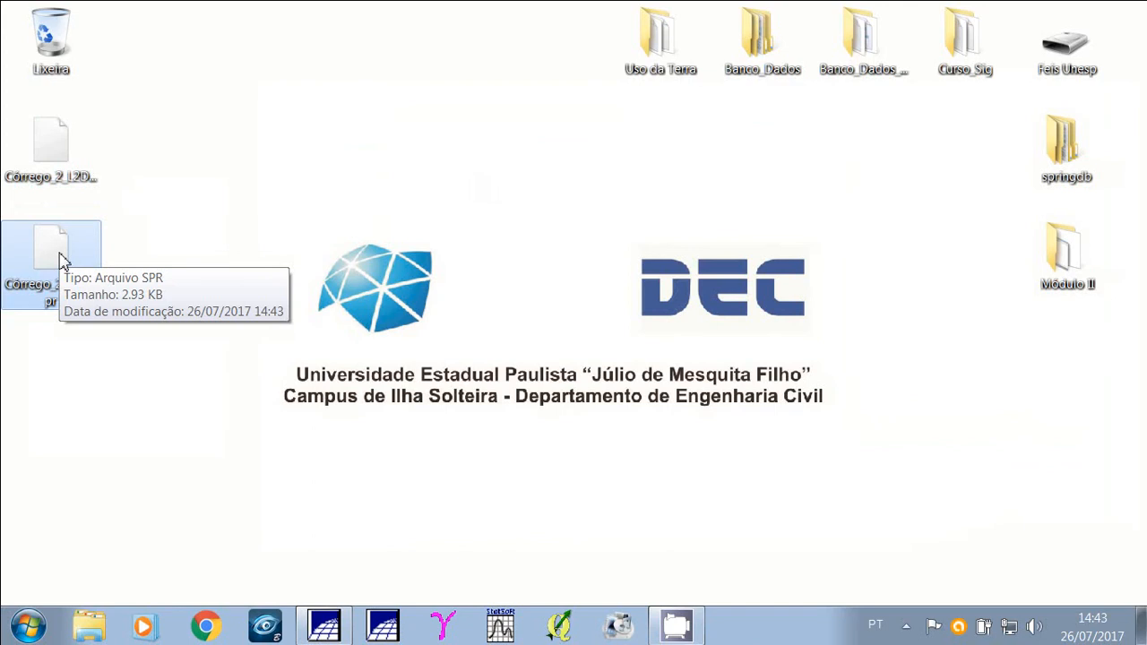
left_click(164, 220)
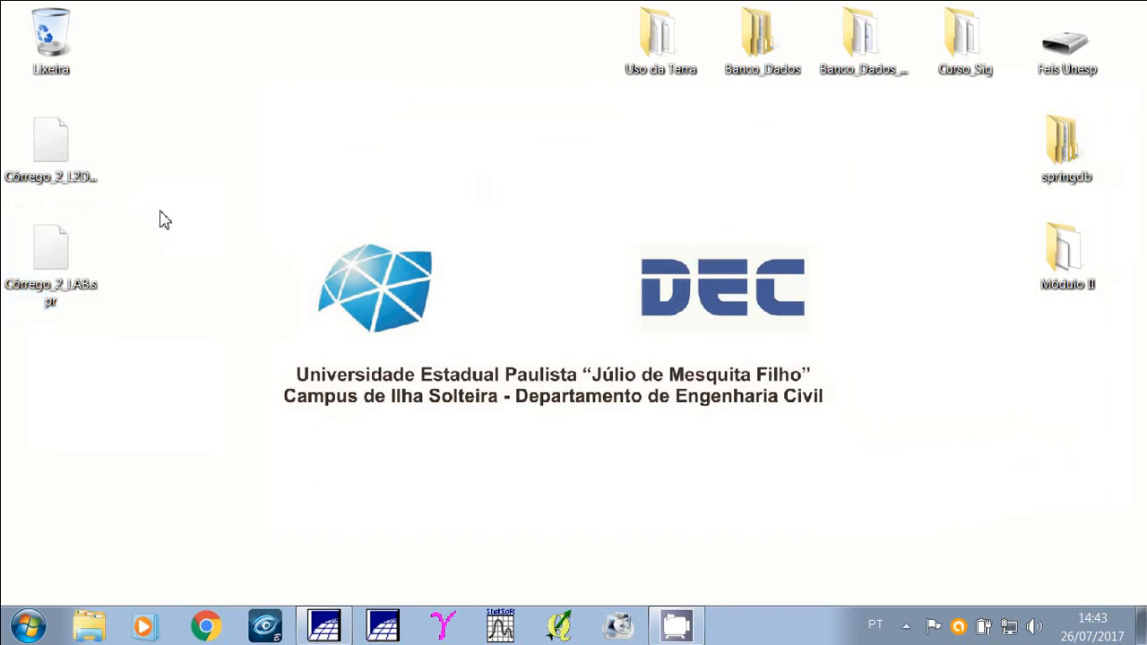
left_click(59, 180)
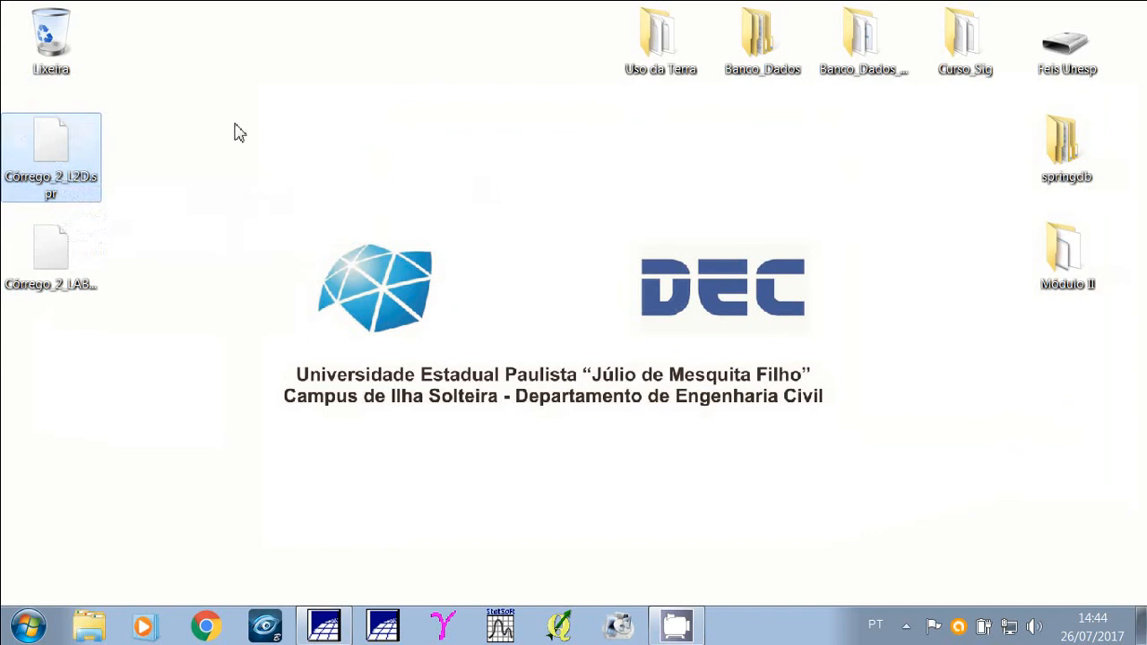
left_click(329, 633)
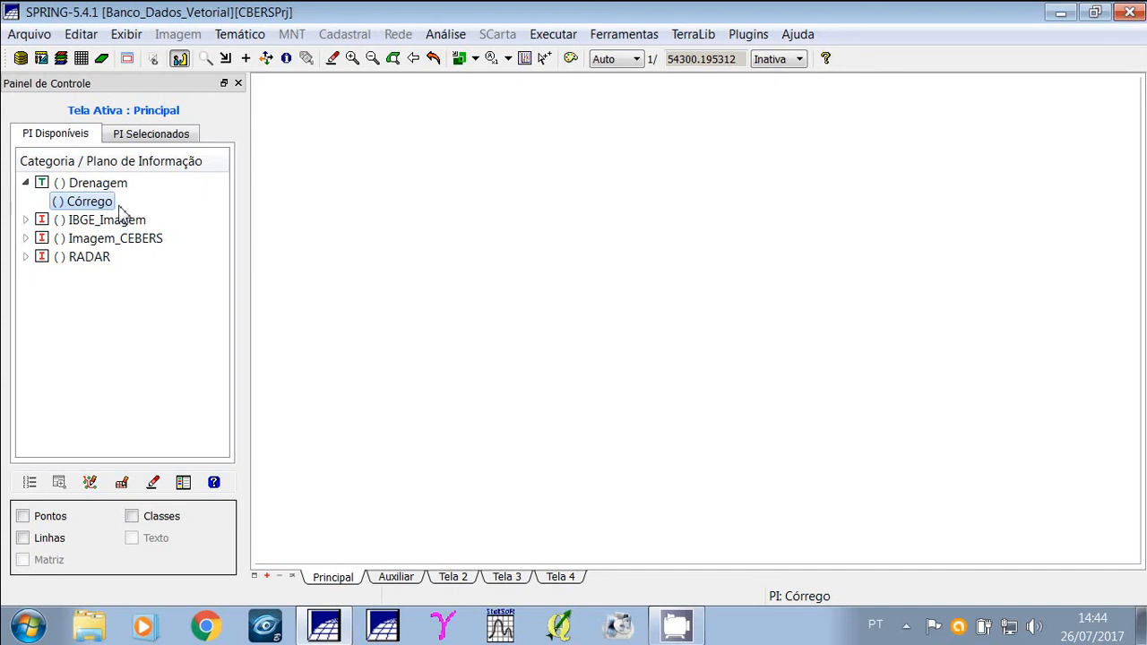
Open the vector and matrix import dialog and select the file Córrego_2_L2D.spr from the Desktop.
left_click(32, 35)
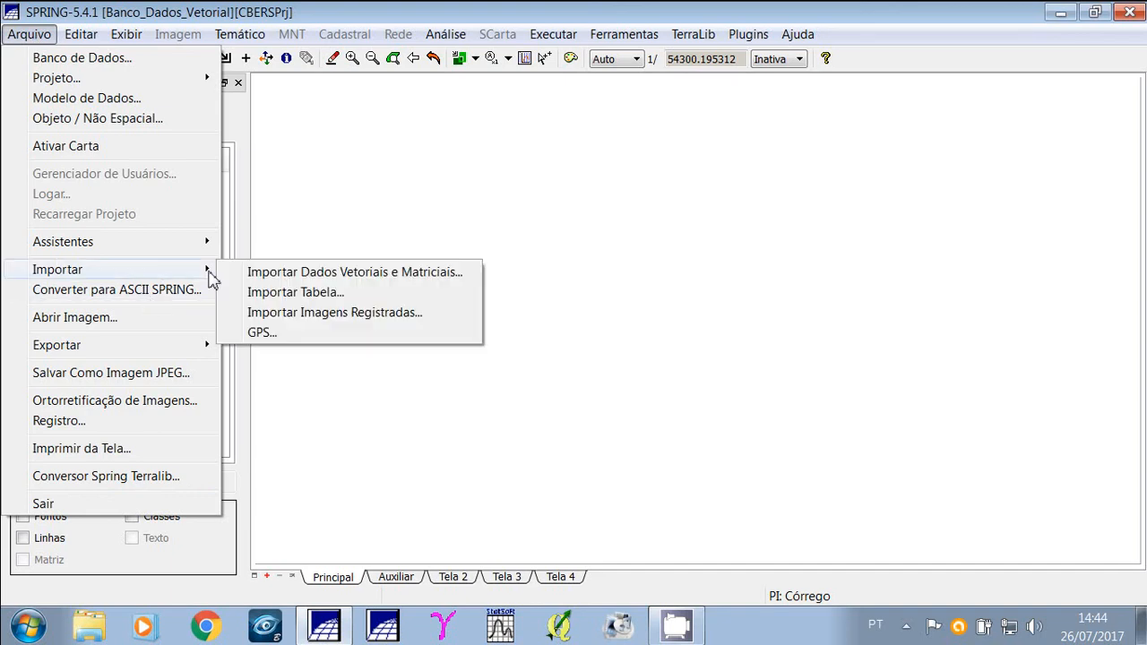
left_click(457, 272)
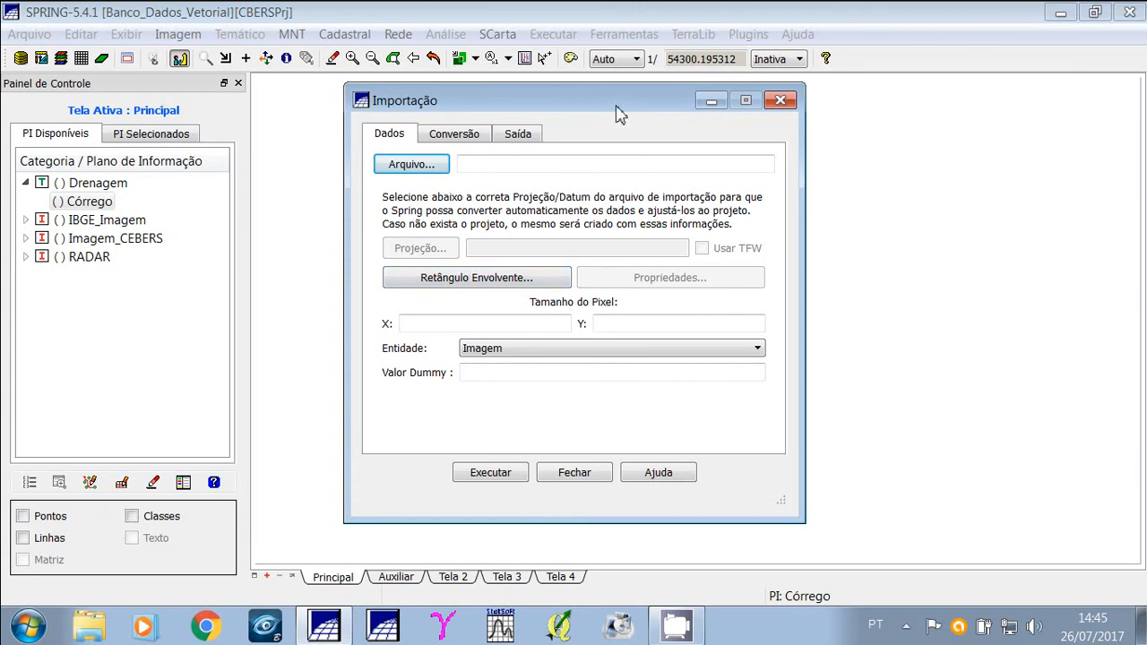
left_click_drag(616, 114, 657, 116)
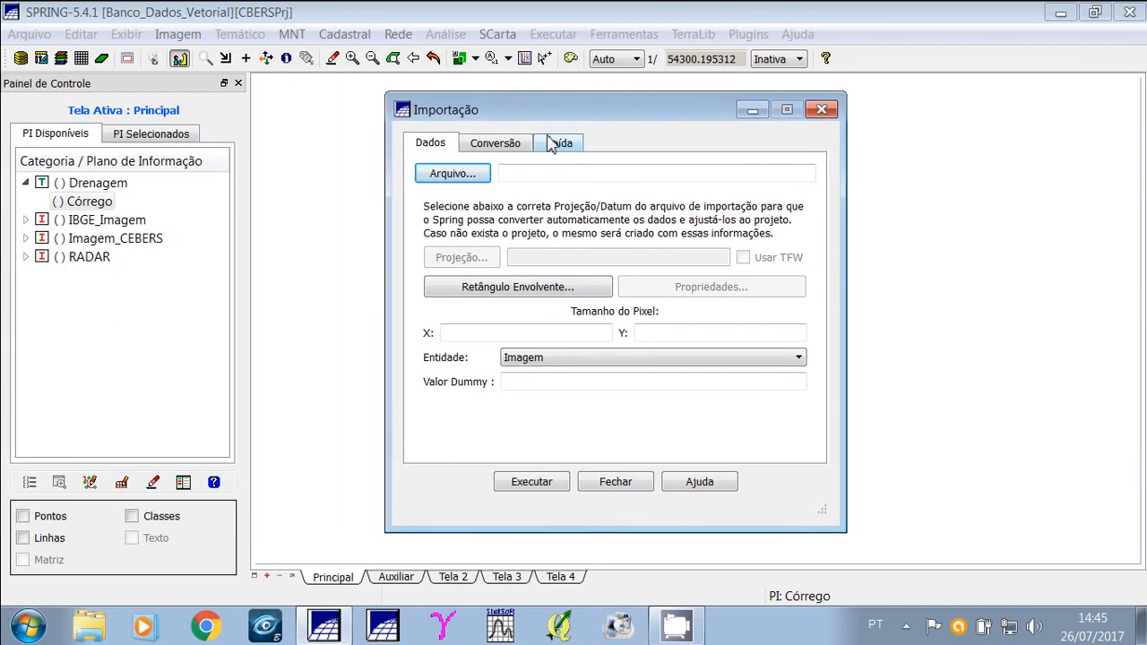
left_click(475, 185)
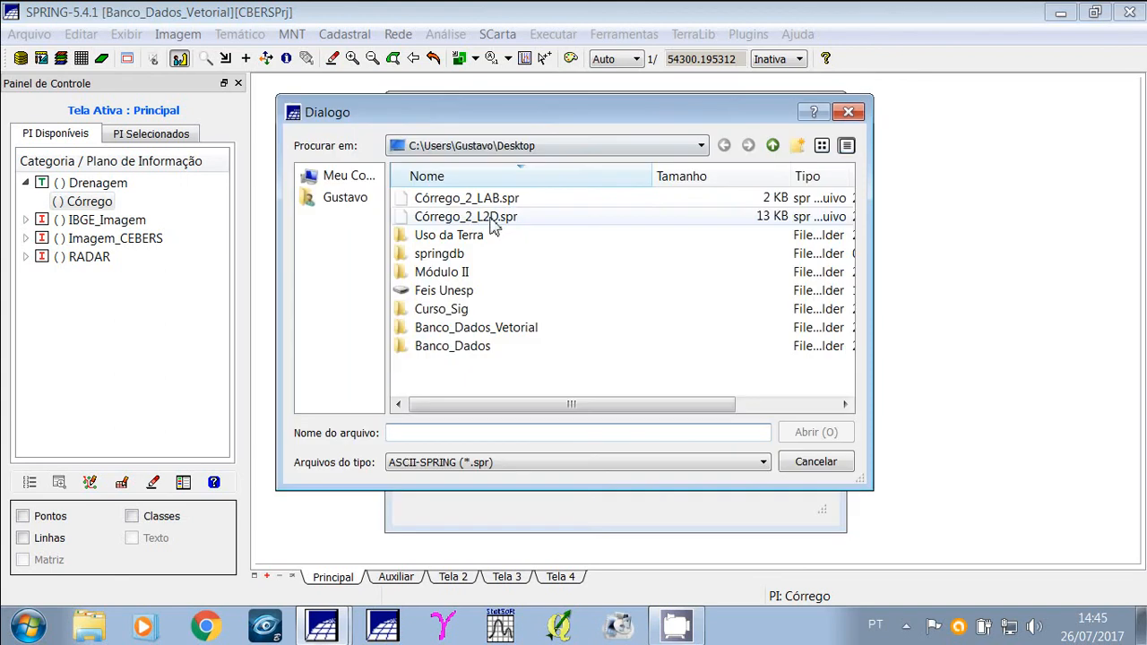
left_click_drag(499, 116, 417, 128)
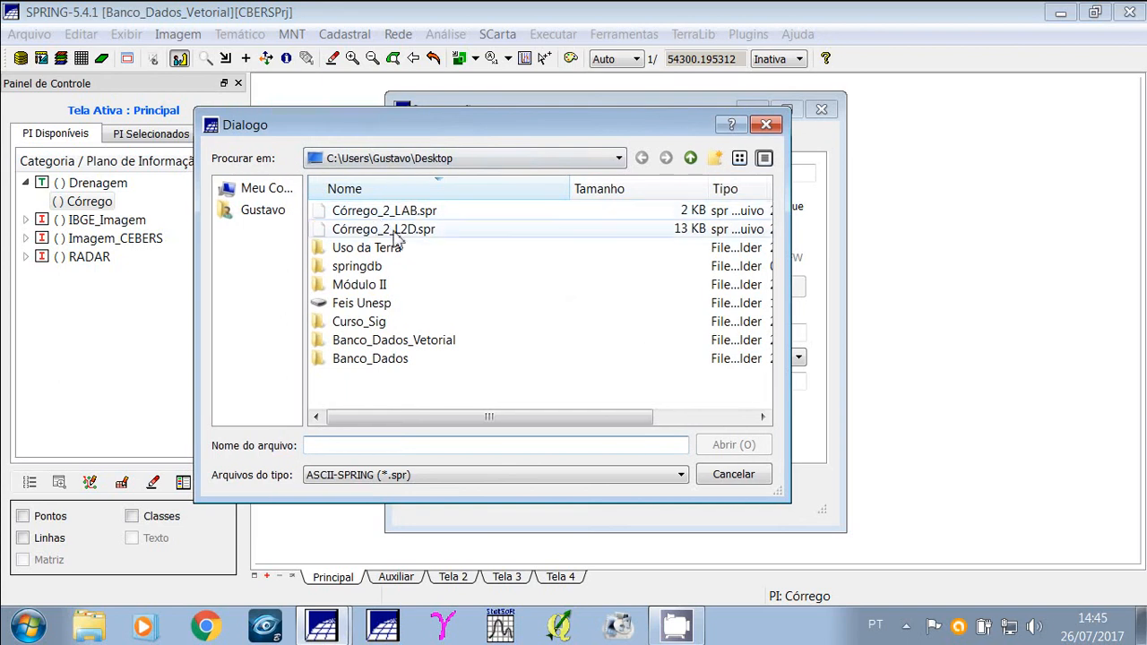
left_click(529, 230)
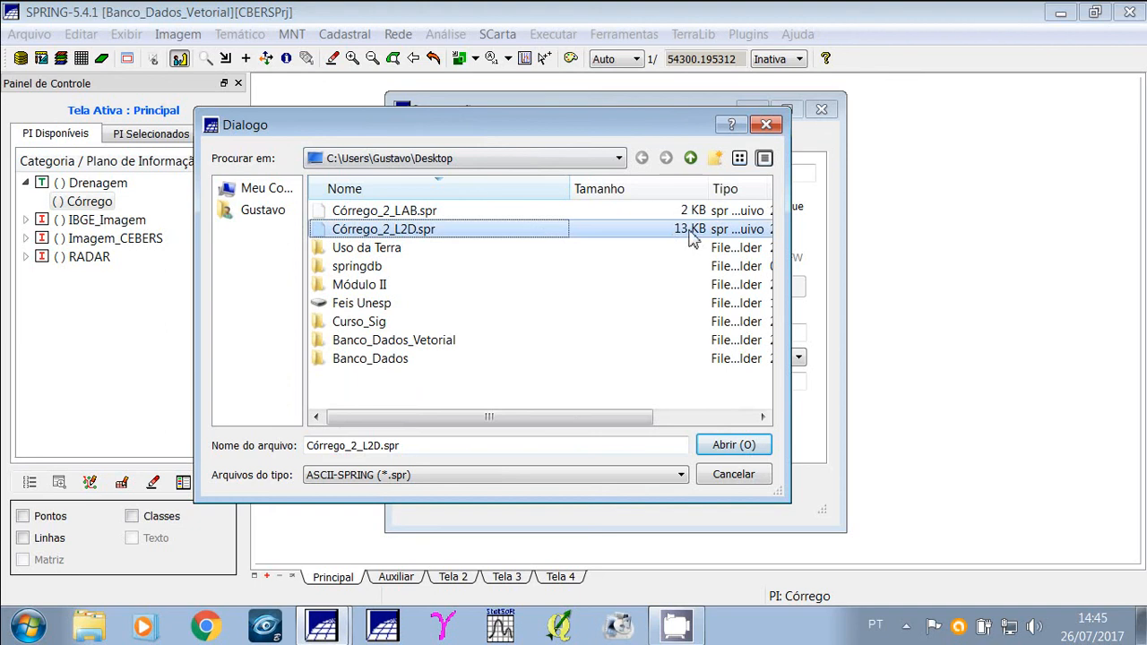
left_click(731, 448)
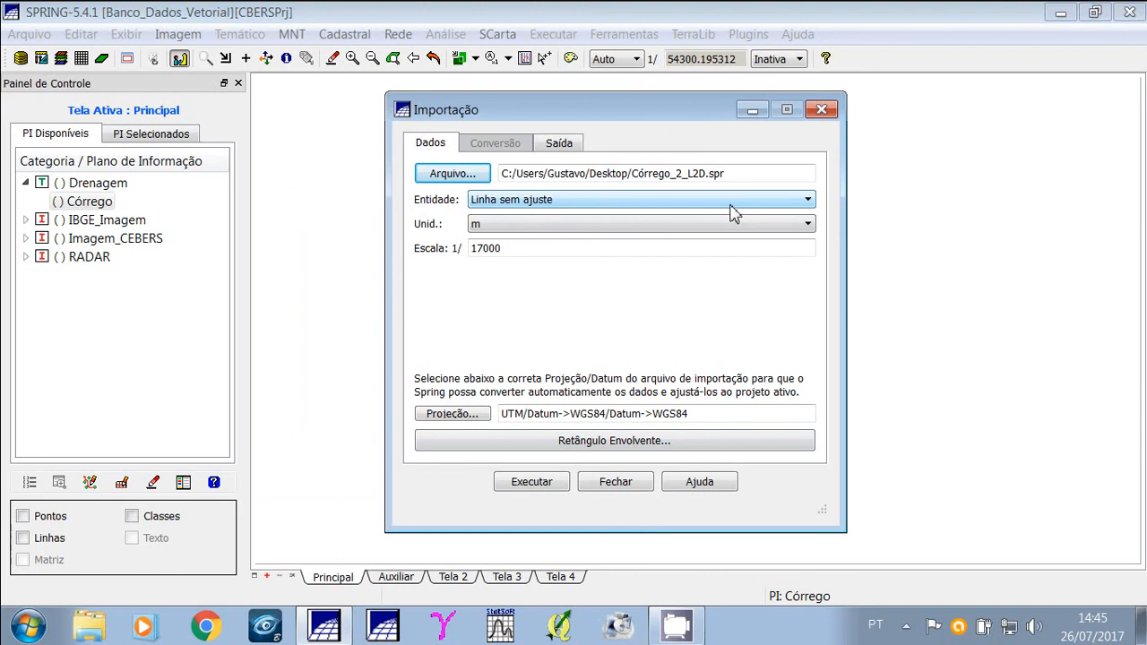
Import the file as Linha sem ajuste into a new Drenagem plan named Córrego2, then close the import dialog.
left_click(735, 212)
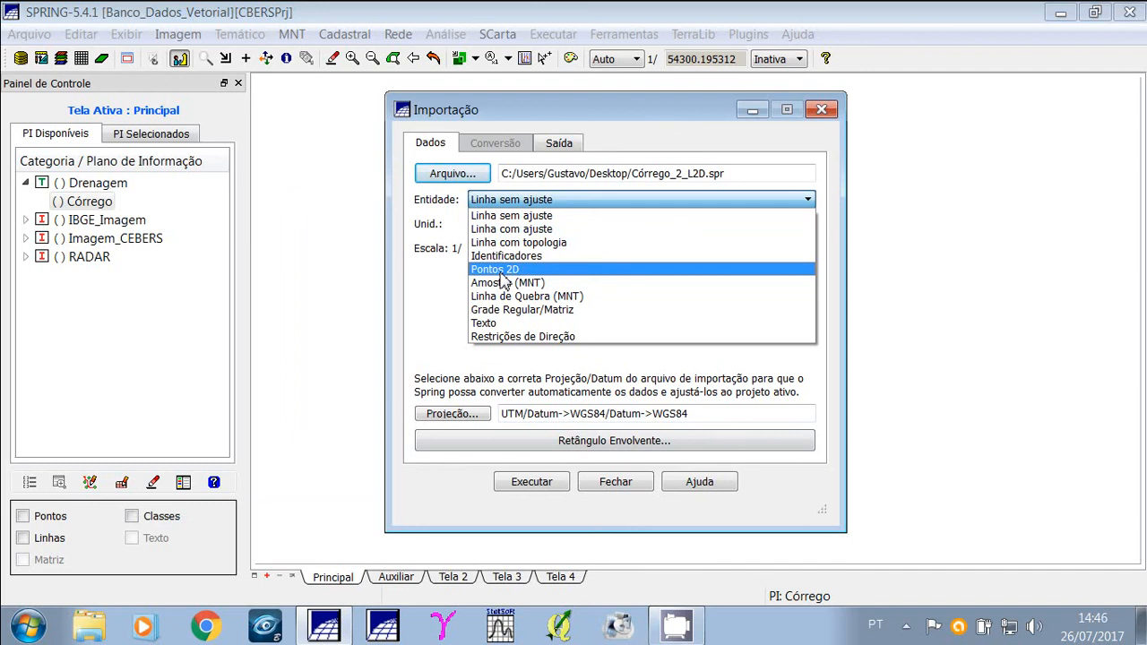
left_click(526, 218)
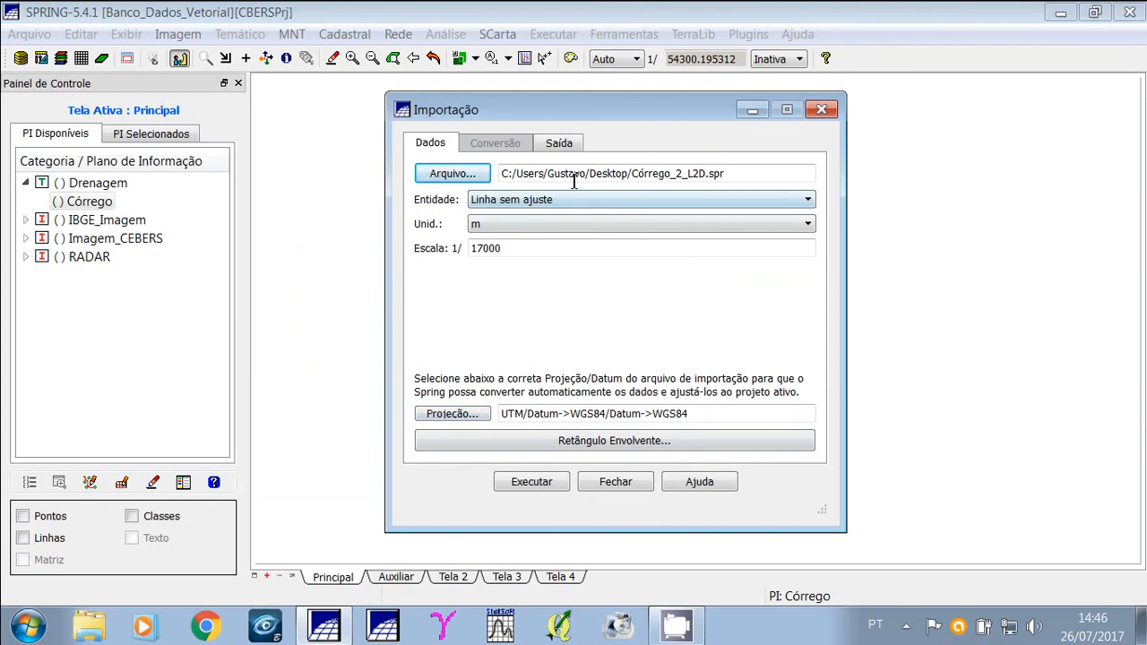
left_click(559, 144)
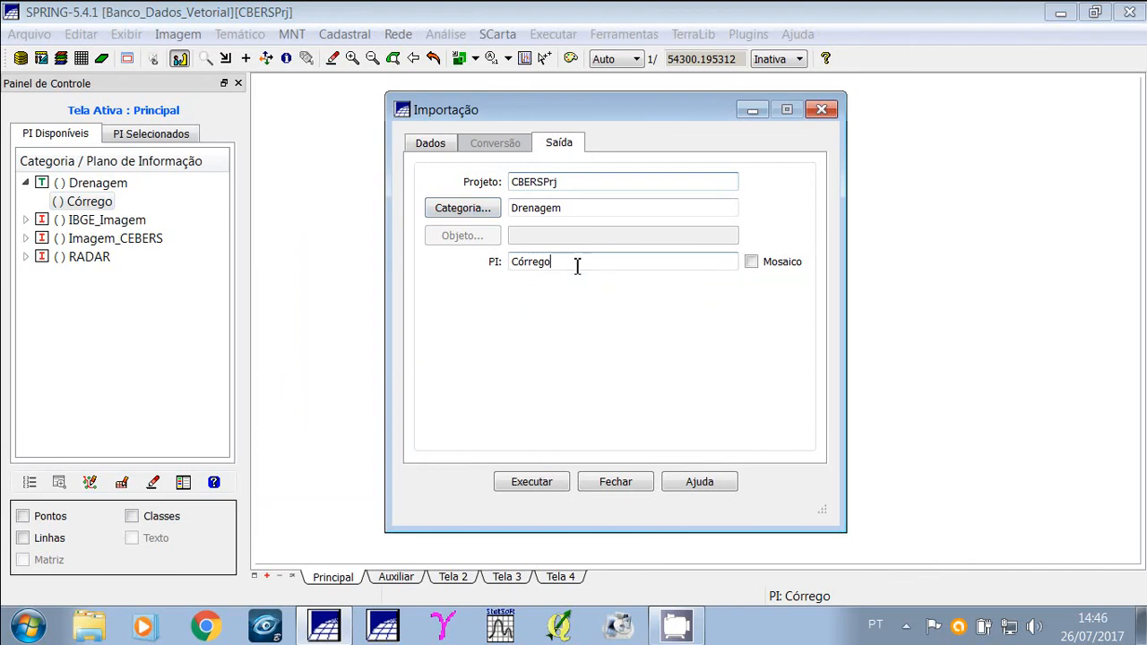
left_click_drag(577, 264, 514, 267)
left_click(579, 266)
left_click(751, 266)
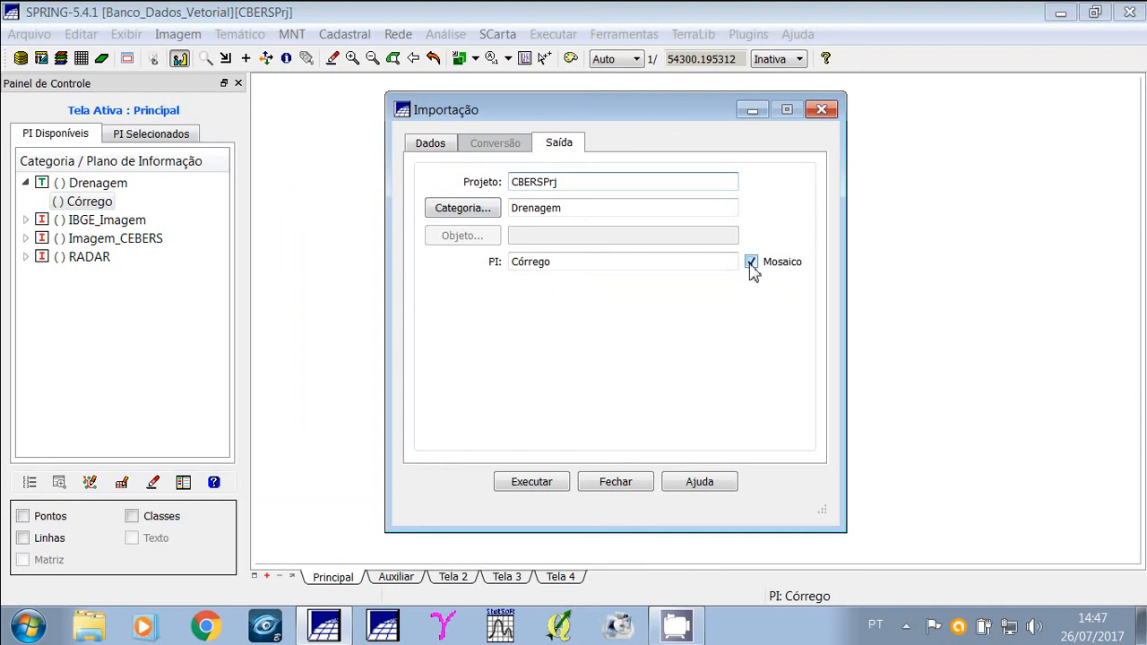
left_click(751, 263)
left_click(638, 262)
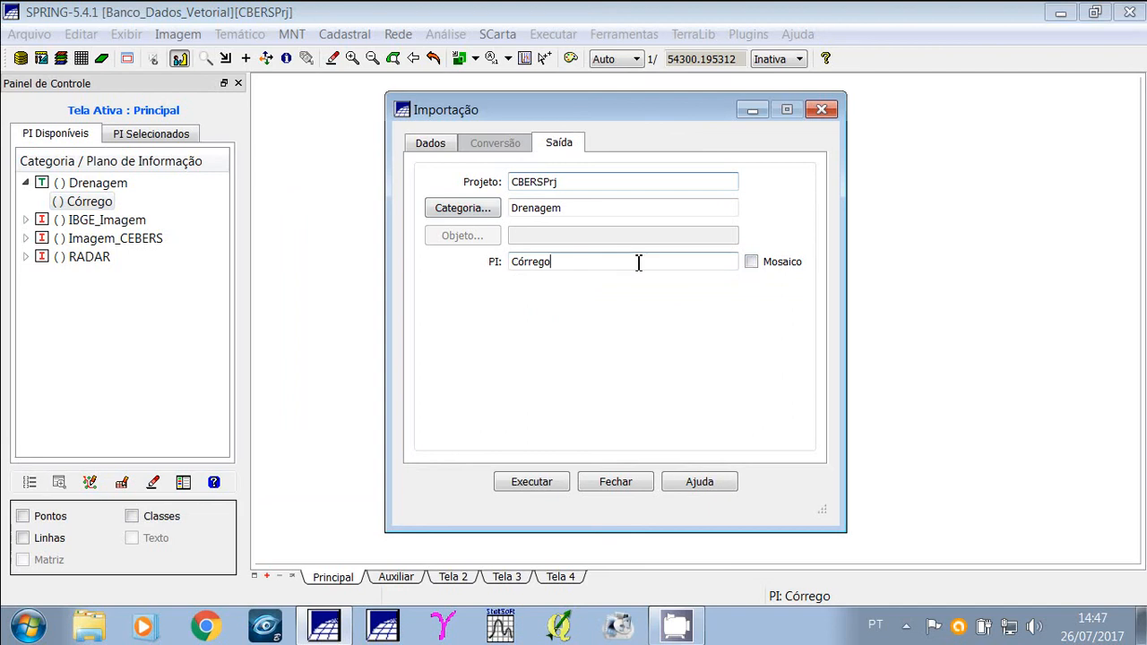
type("2")
left_click(537, 485)
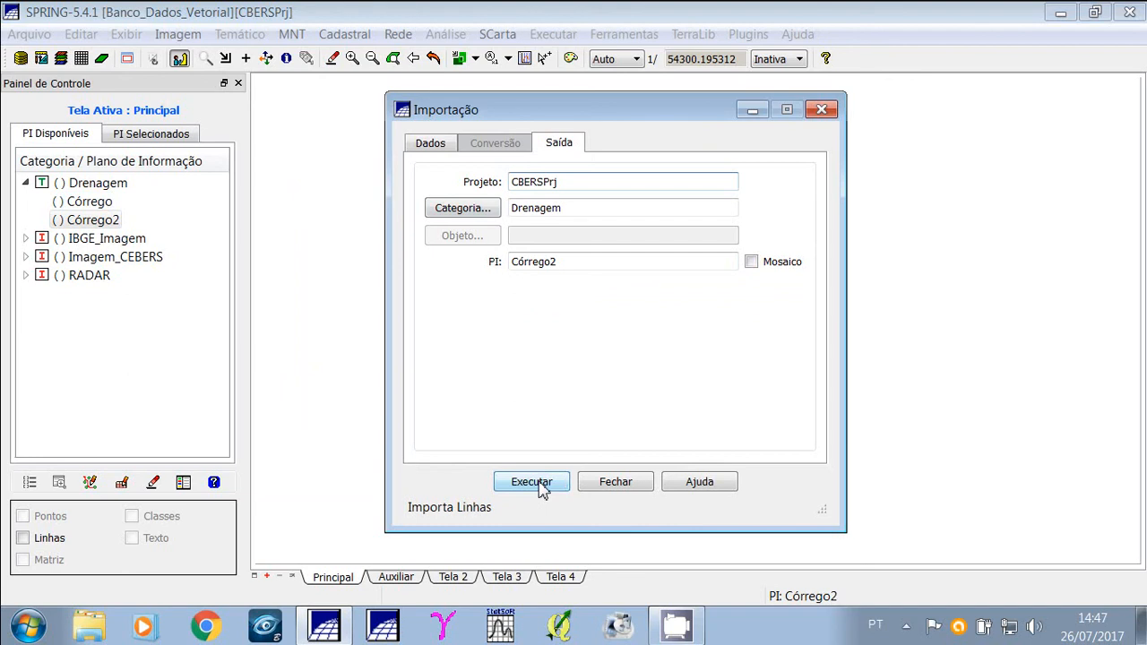
left_click(617, 484)
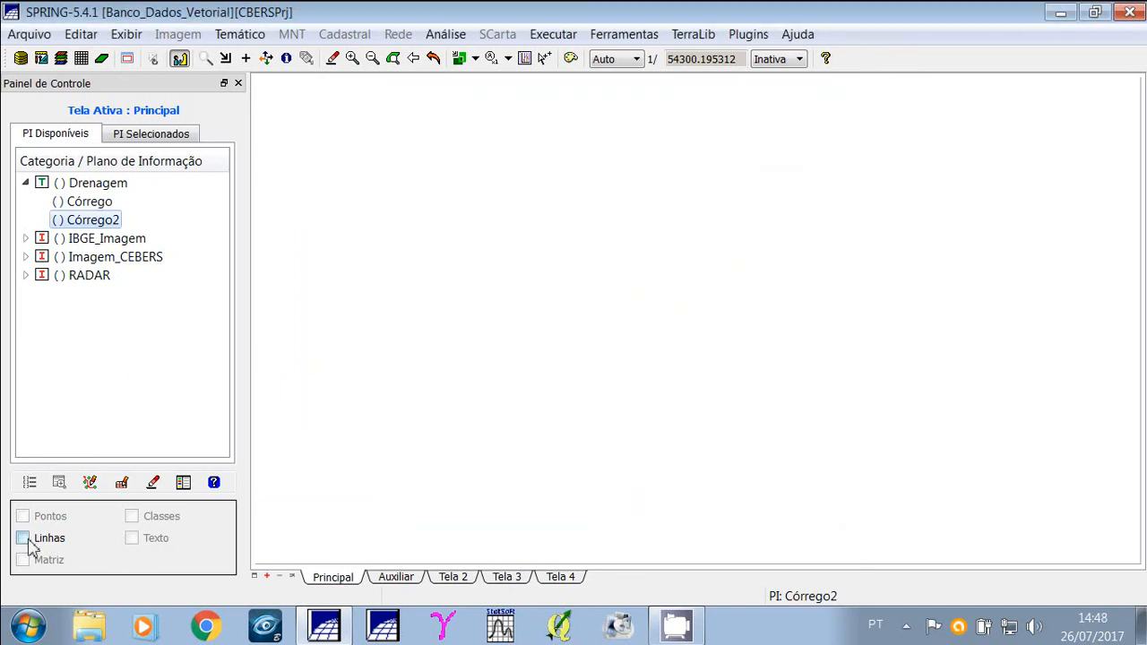
Display the lines of Córrego2, then display the original Córrego plan with points and lines.
left_click(23, 538)
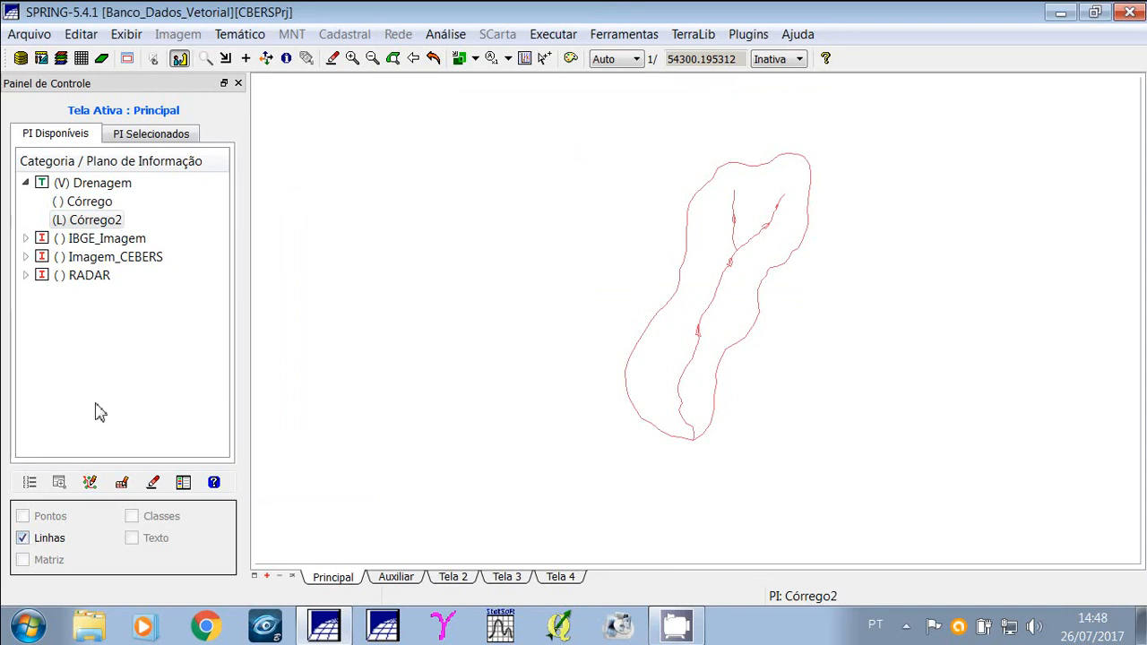
left_click(80, 220)
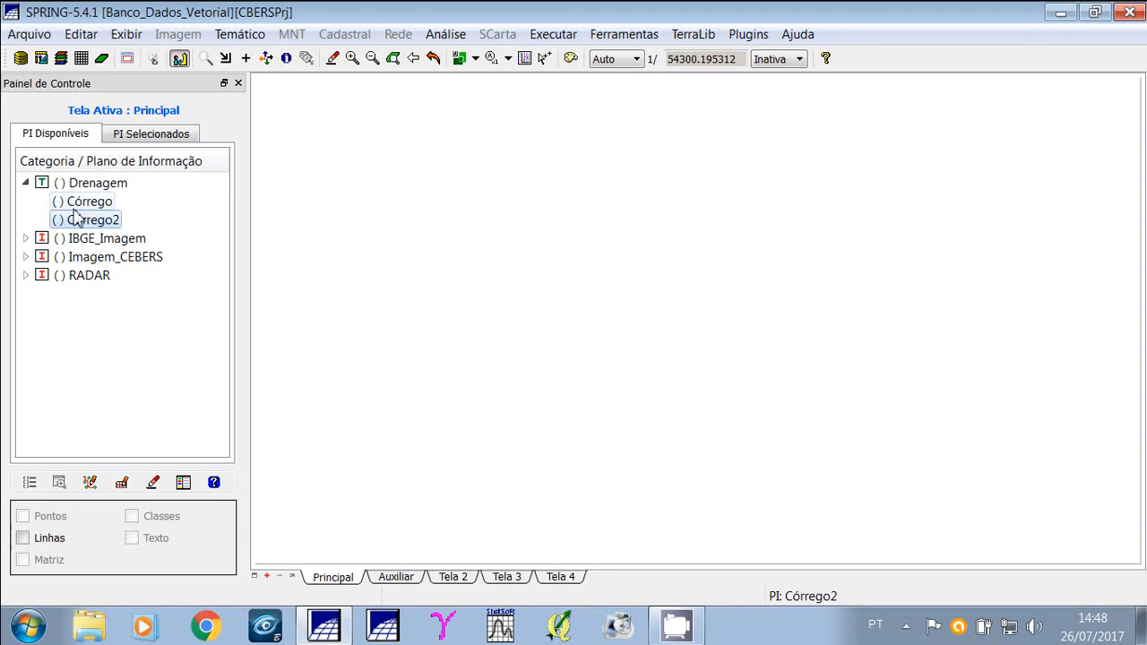
left_click(79, 202)
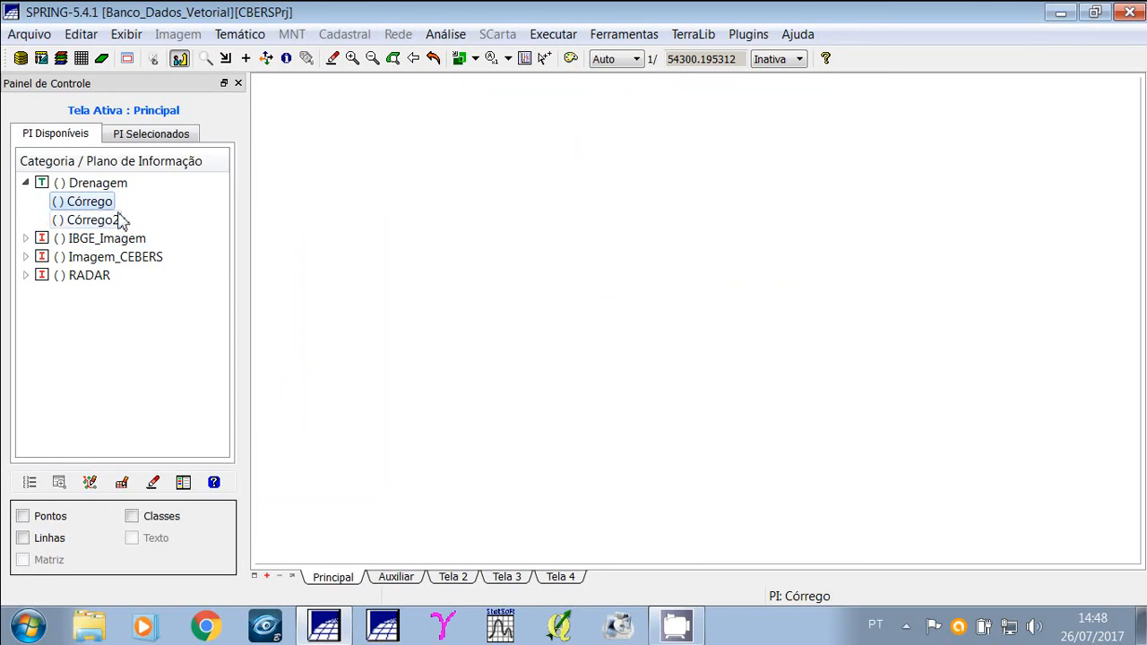
left_click(35, 543)
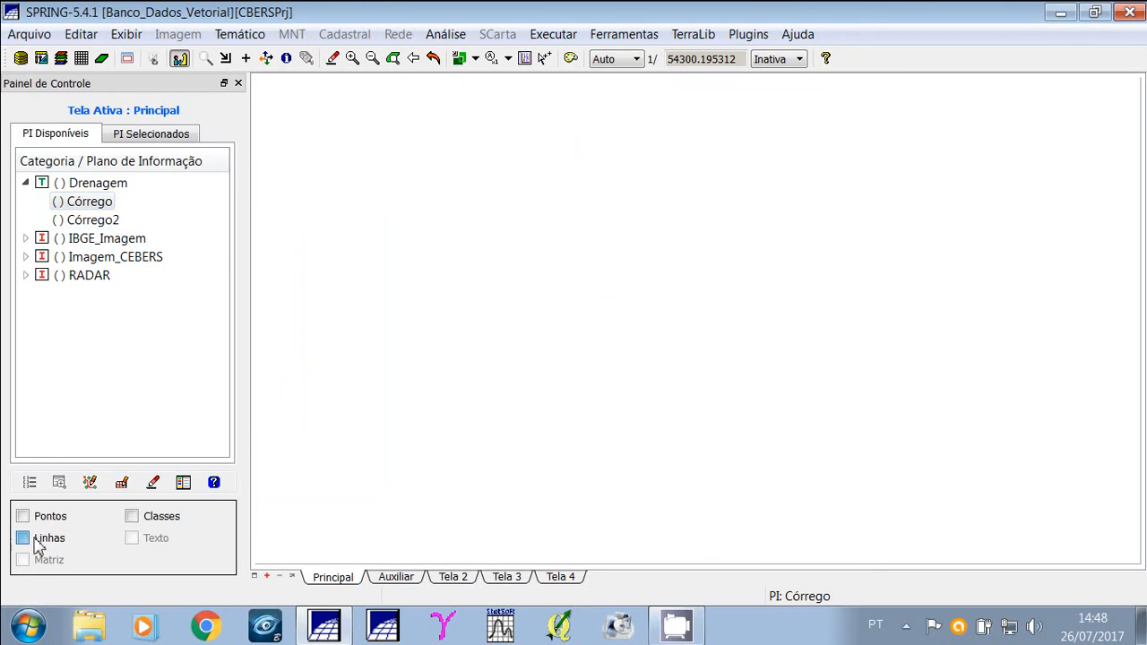
left_click(24, 519)
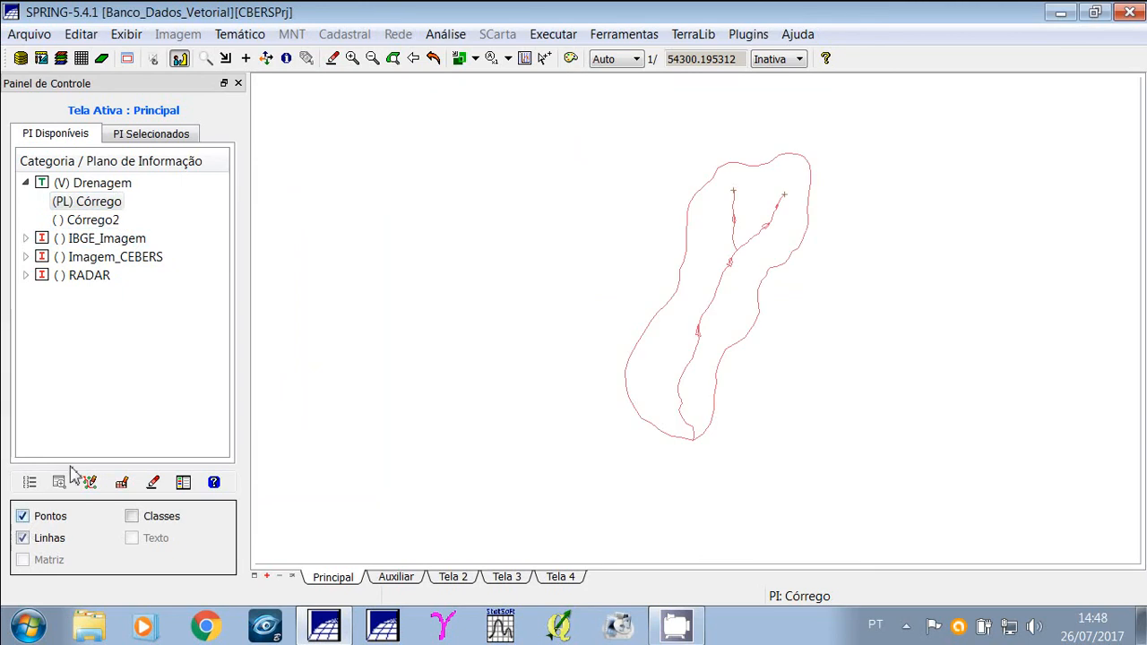
left_click(30, 34)
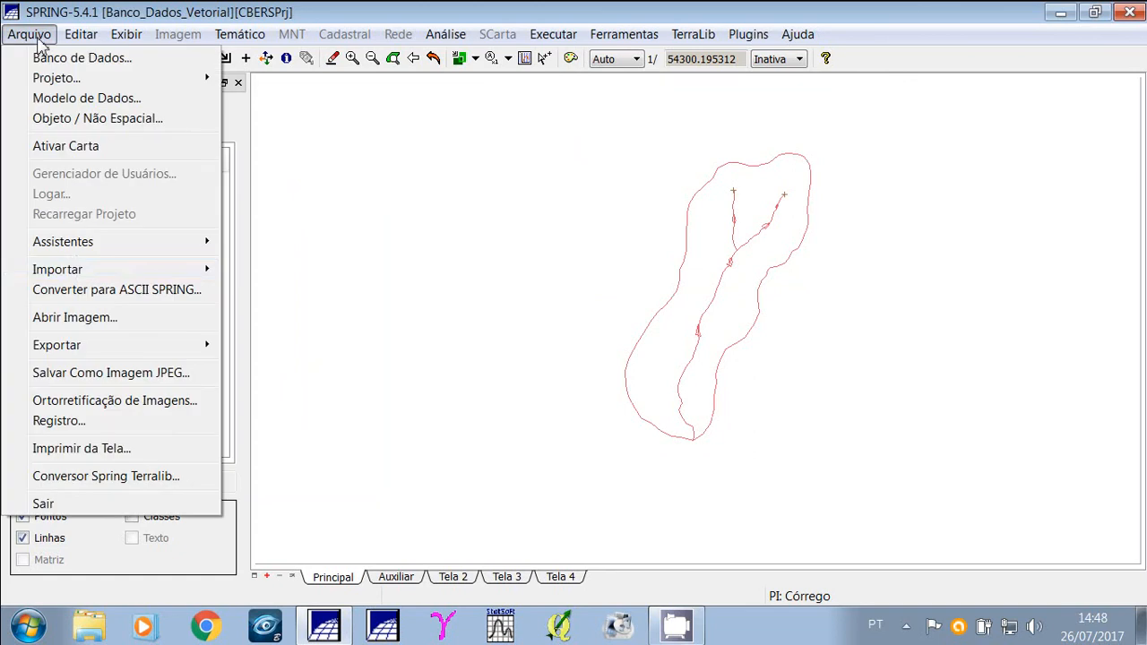
mouse_move(83, 349)
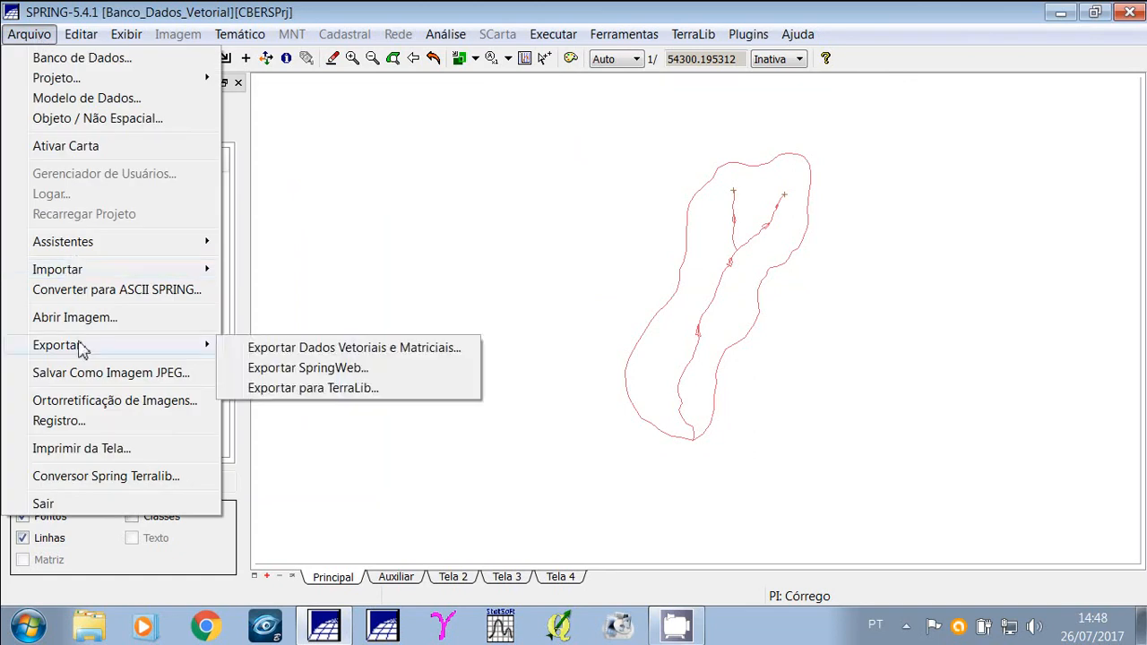
left_click(301, 351)
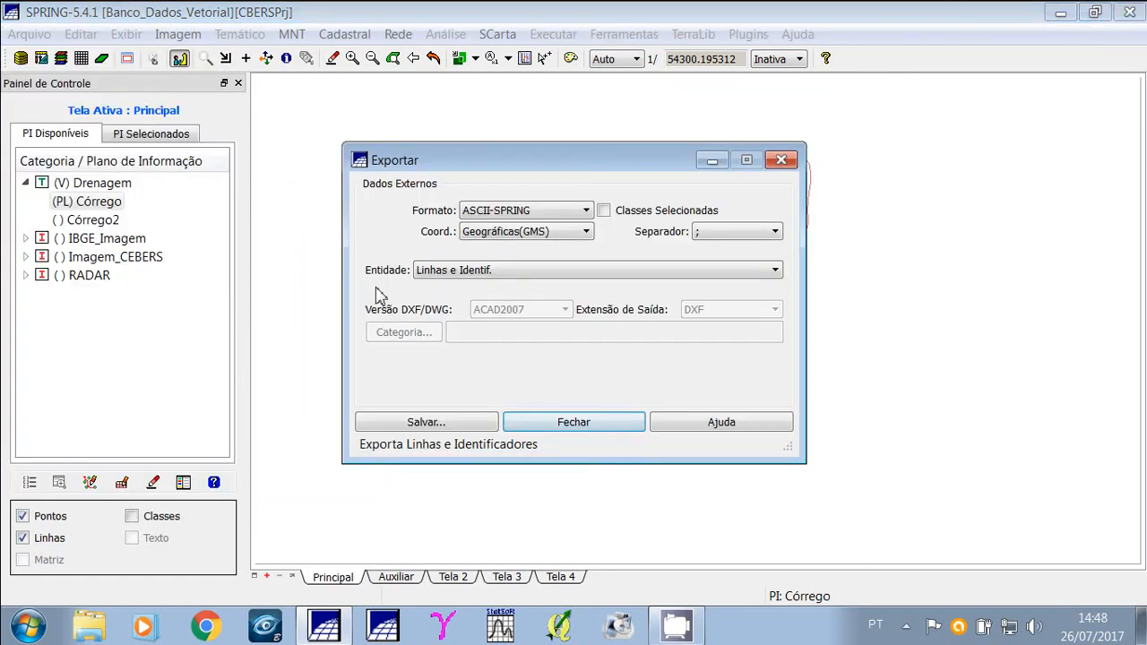
left_click(774, 271)
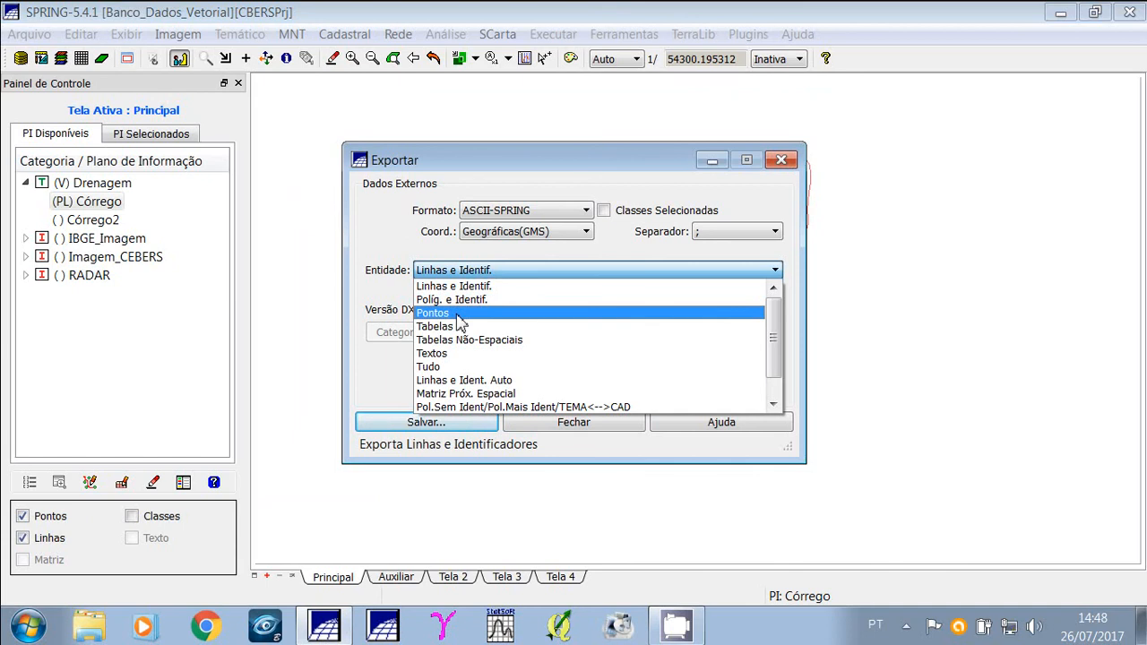
left_click(787, 165)
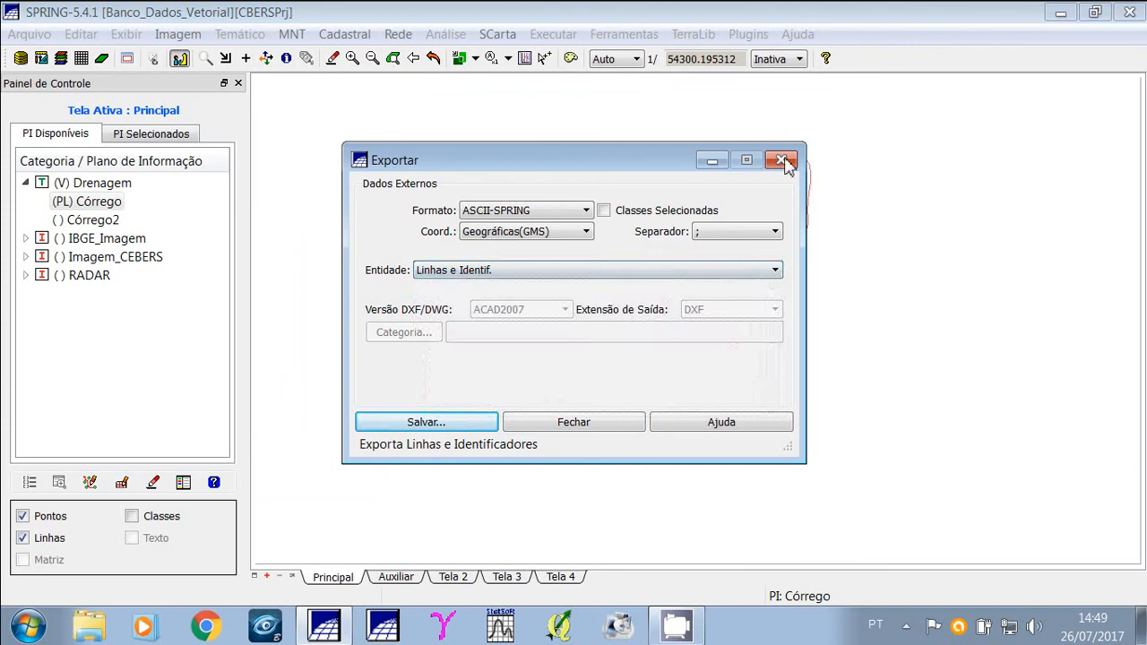
left_click(782, 162)
Display Córrego2's lines and zoom into the stream network, dismissing the antivirus popup.
left_click(82, 203)
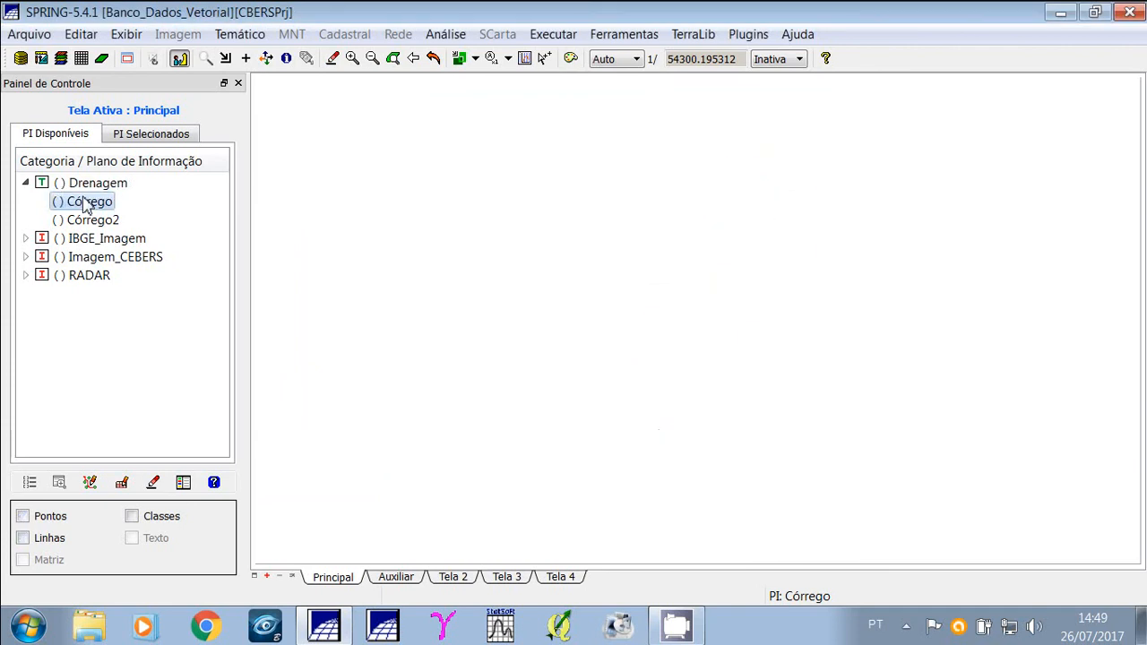
left_click(90, 220)
left_click(23, 538)
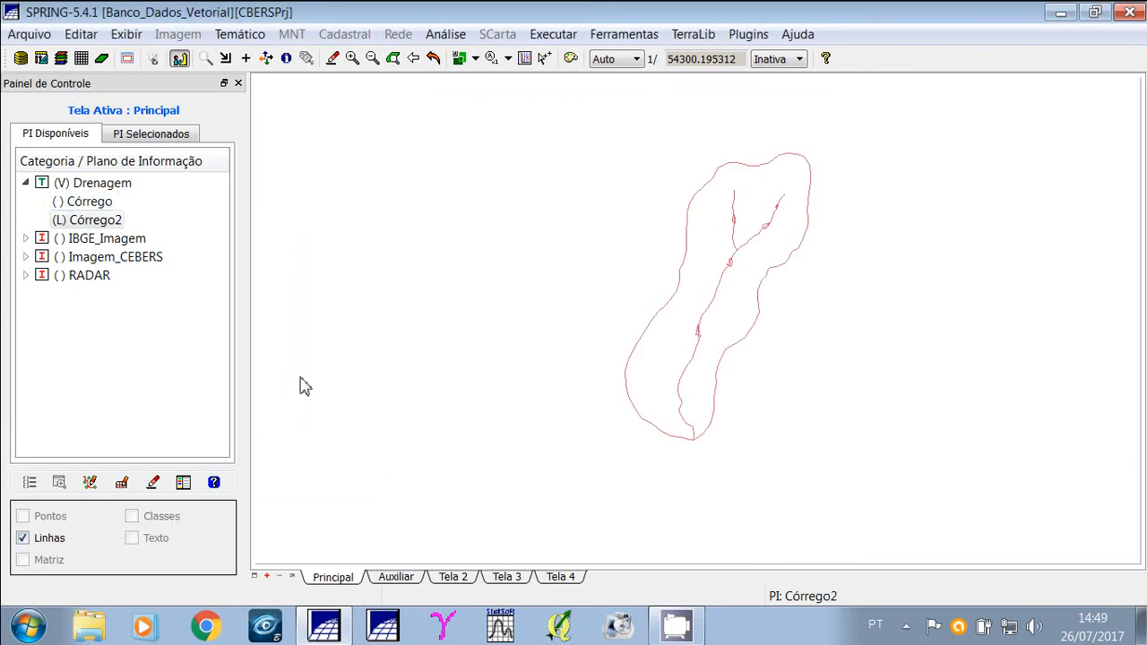
left_click(205, 59)
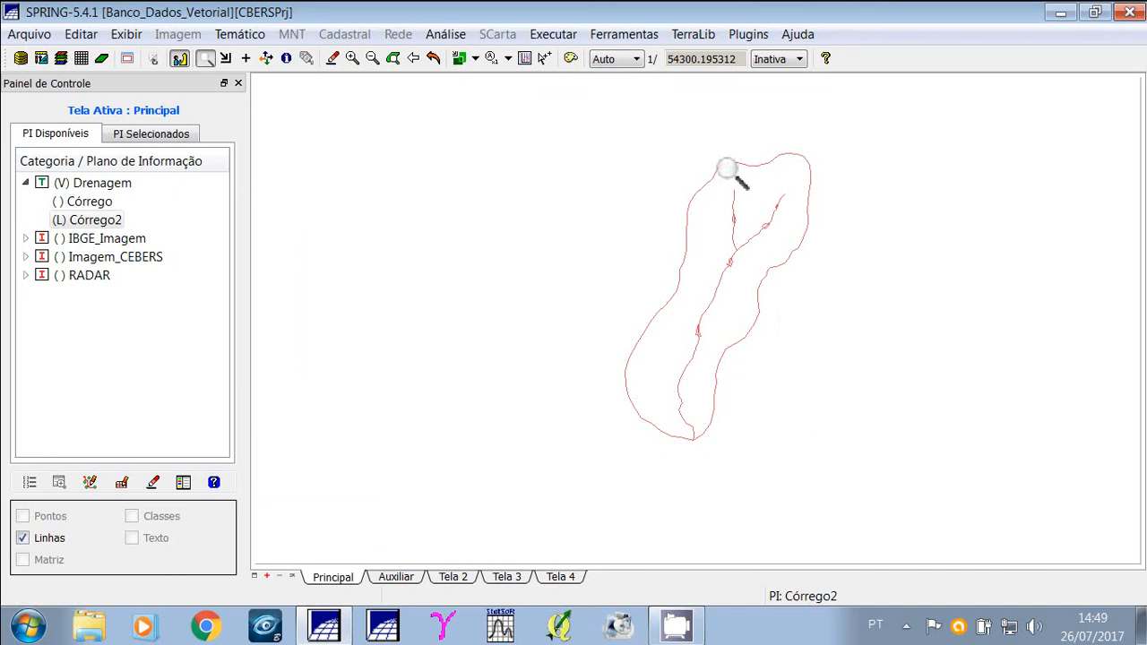
left_click_drag(707, 166, 824, 241)
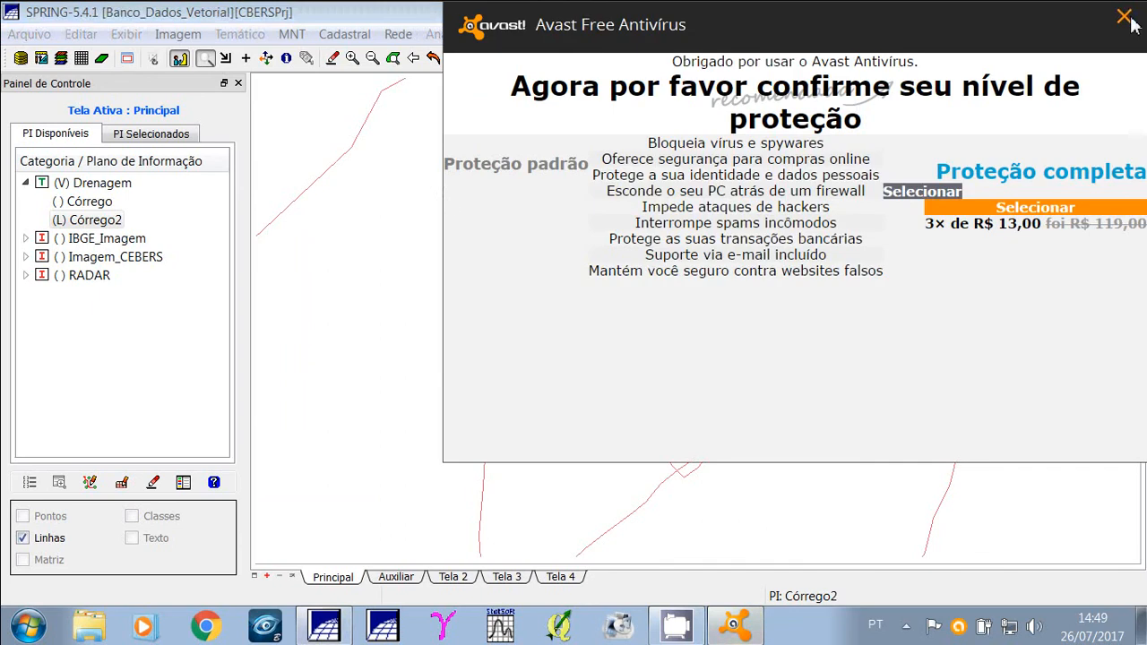
left_click(1123, 17)
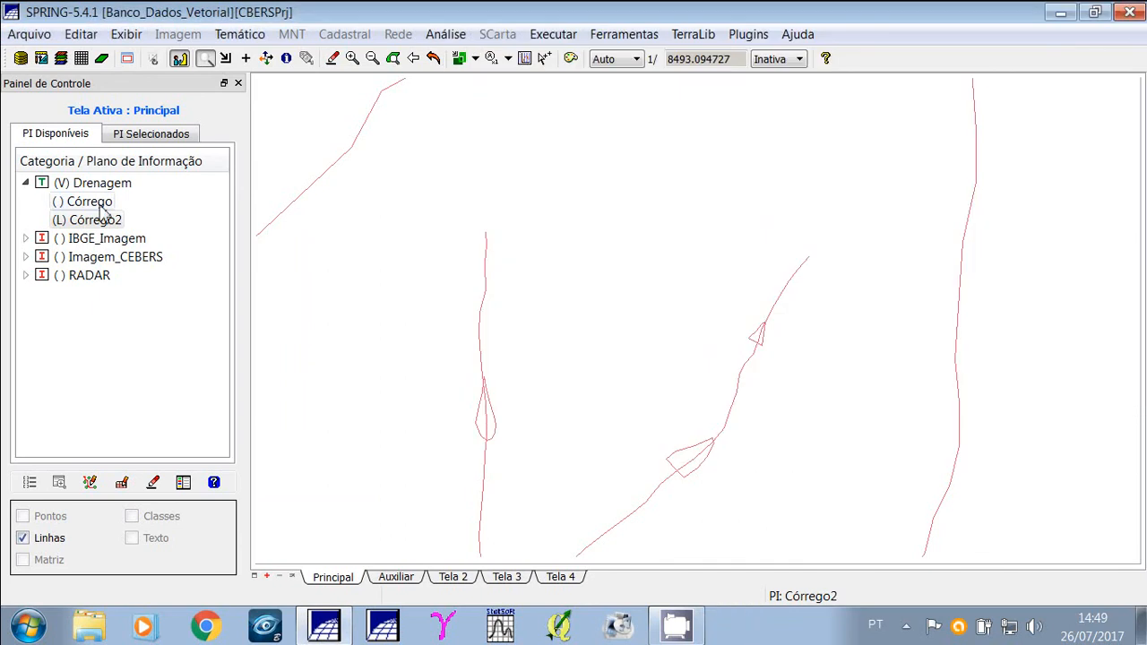
Zoom out and display the Córrego plan's points and lines, zooming into the basin to compare.
left_click(57, 220)
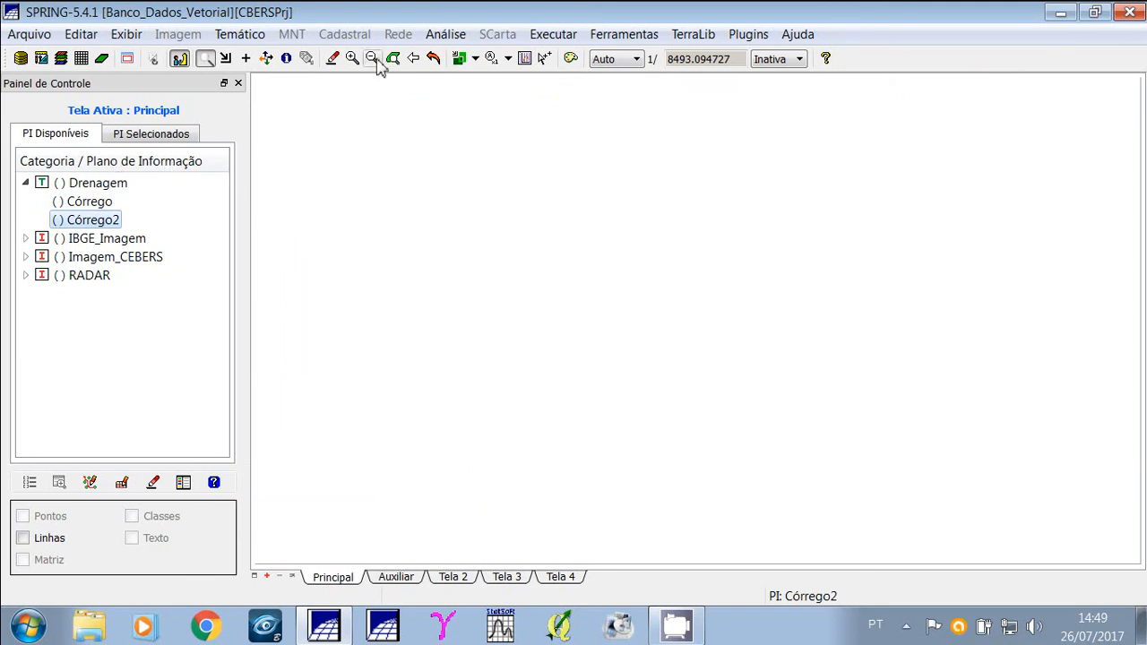
left_click(373, 59)
left_click(59, 201)
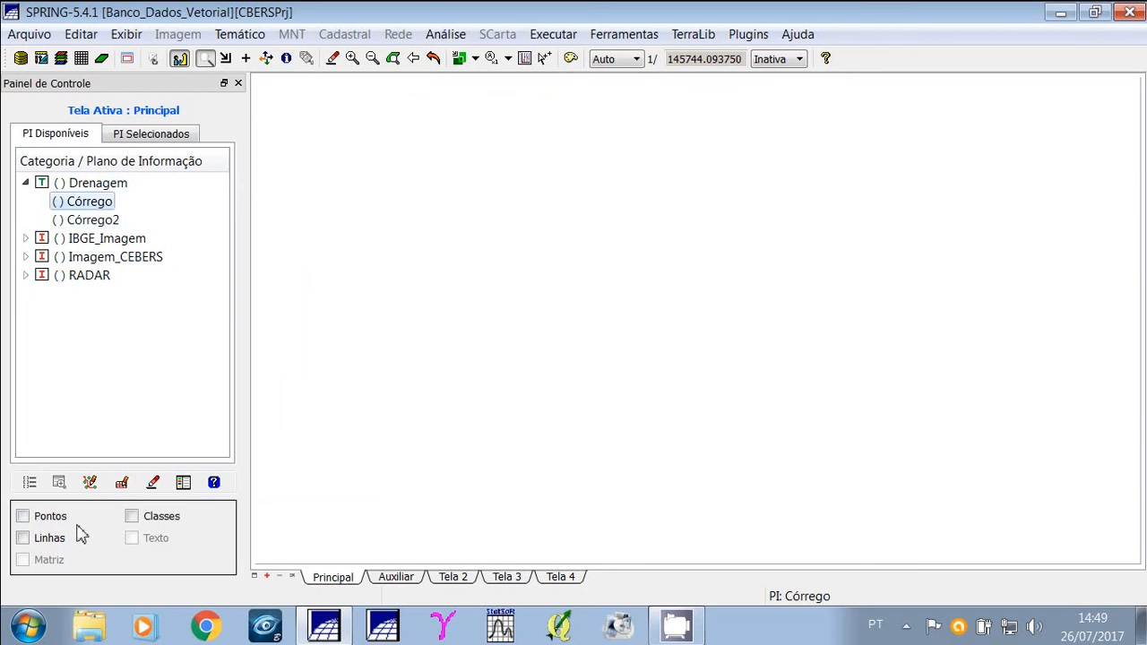
left_click(23, 537)
left_click(23, 516)
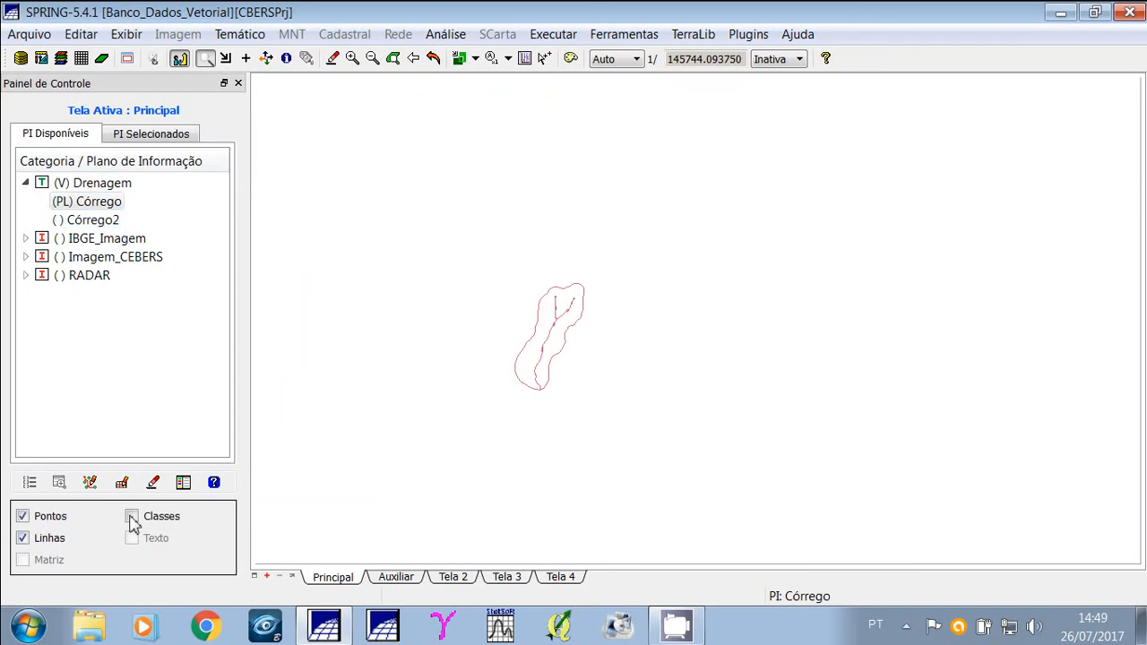
left_click(206, 59)
left_click_drag(487, 280, 625, 409)
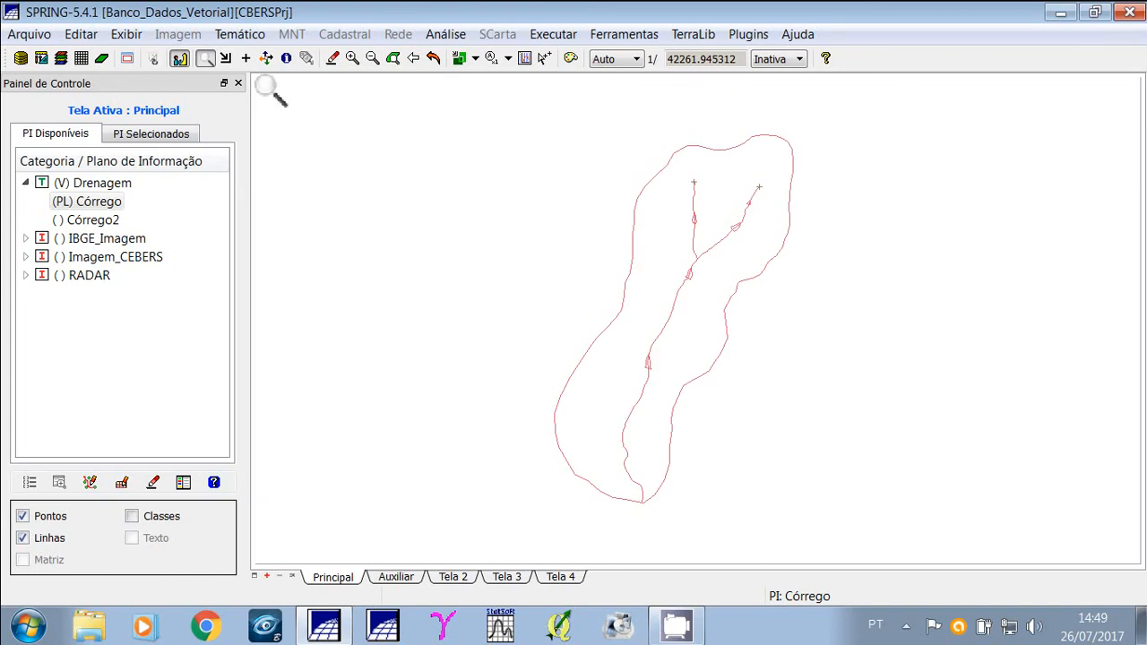
Open the vector export dialog for the Córrego plan and set the entity to Pontos before saving.
left_click(29, 34)
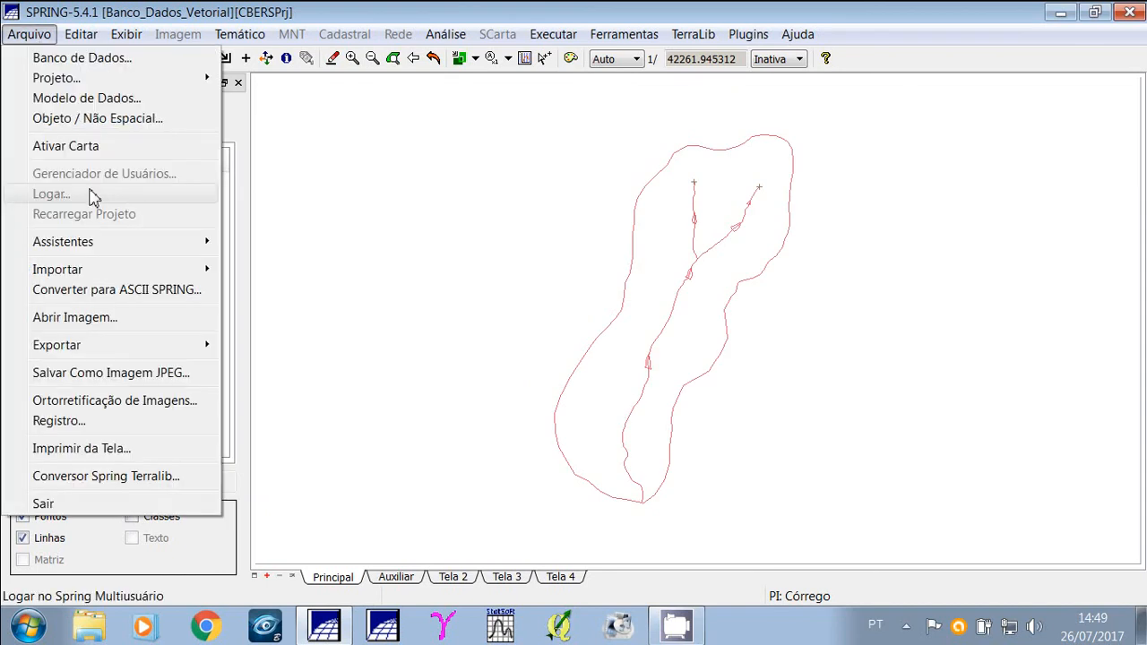
mouse_move(99, 352)
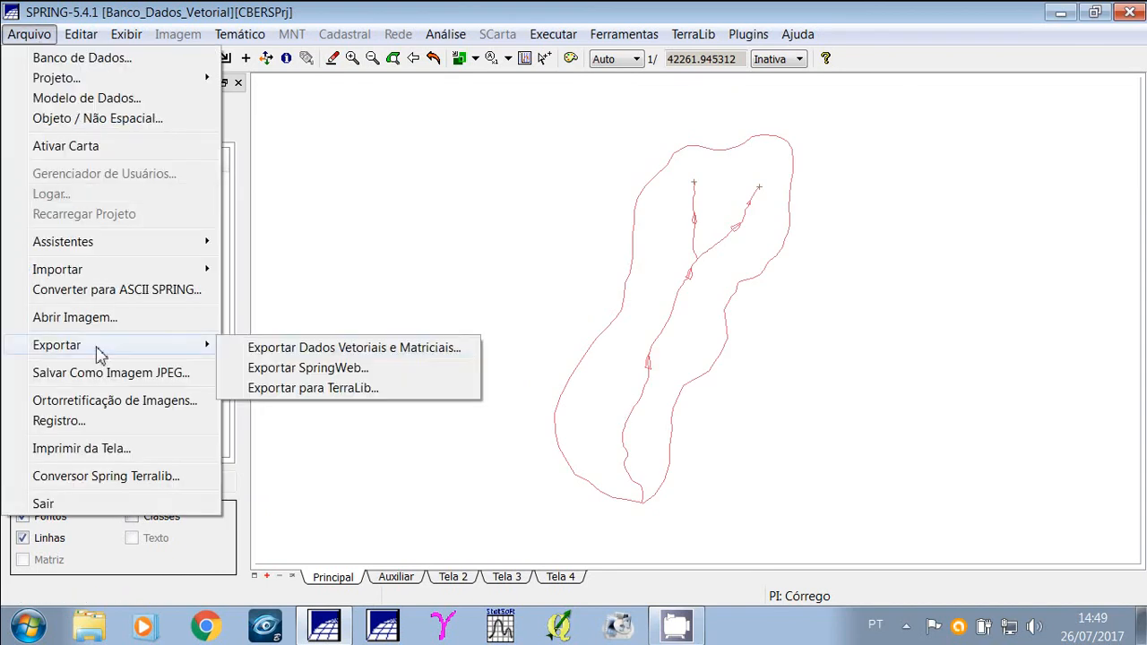
left_click(262, 351)
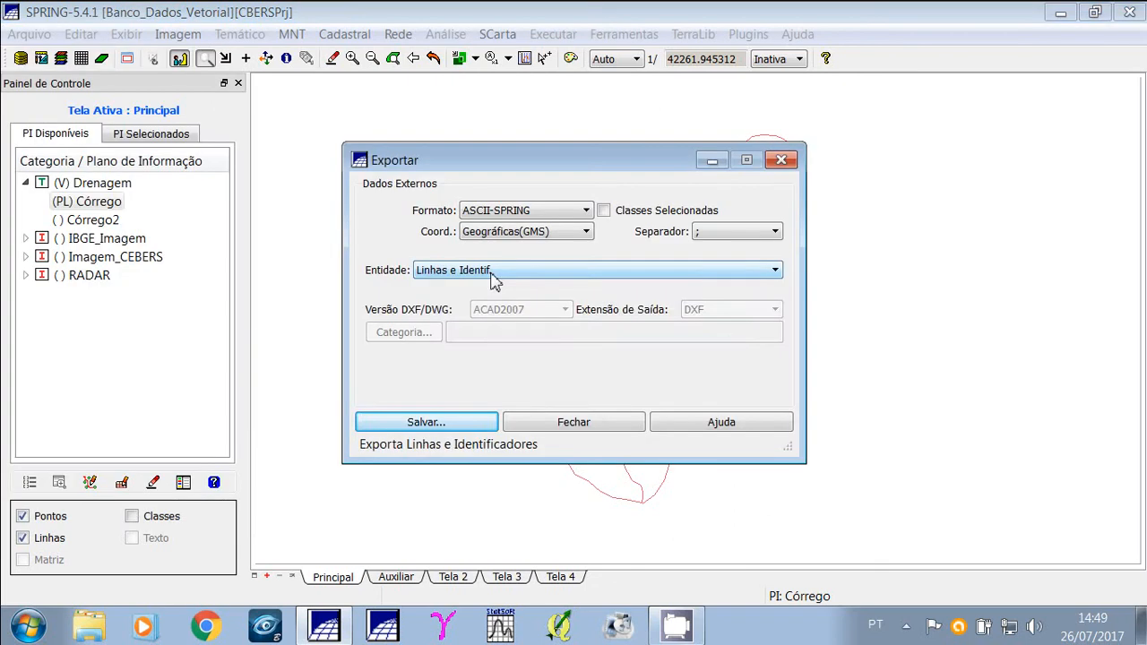
left_click(494, 271)
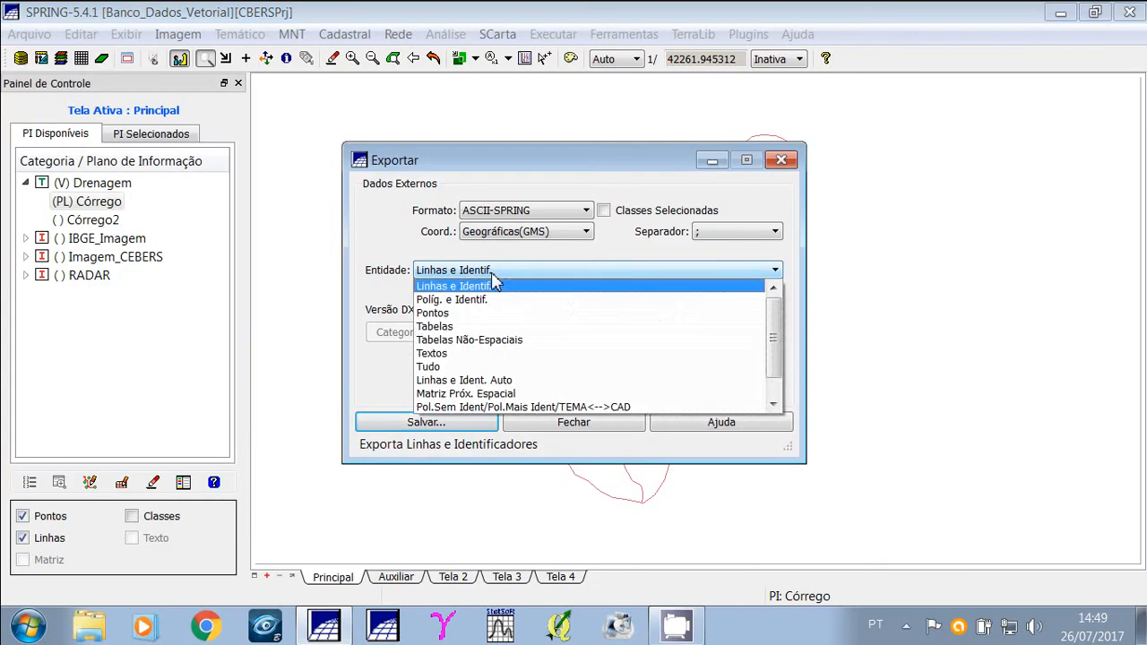
left_click(451, 313)
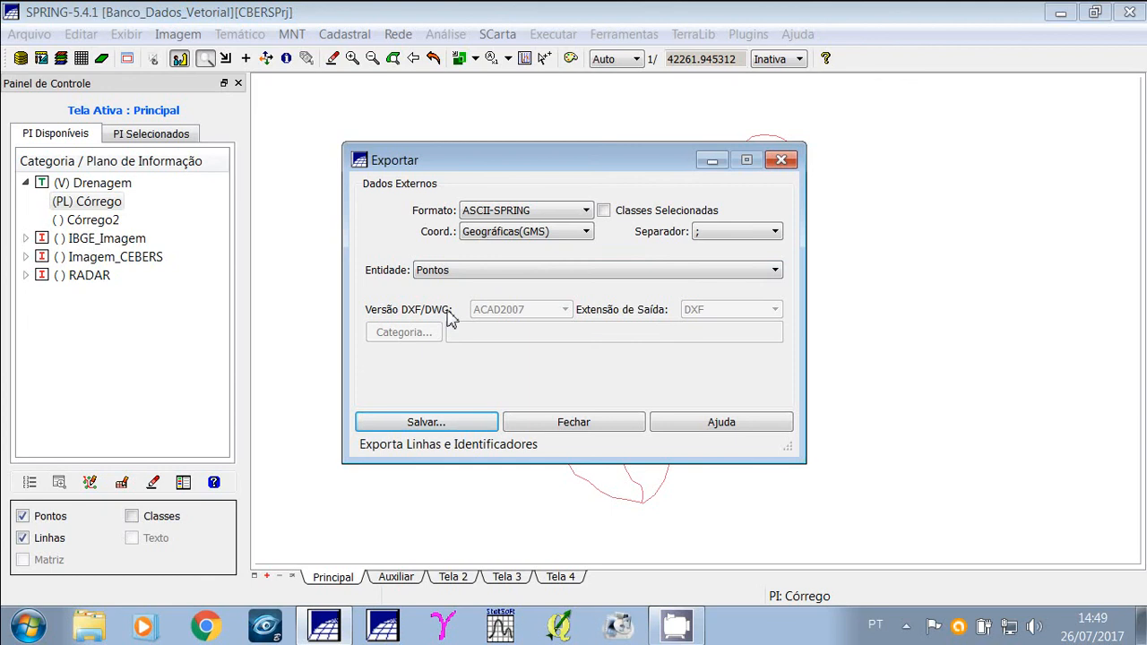
left_click(426, 422)
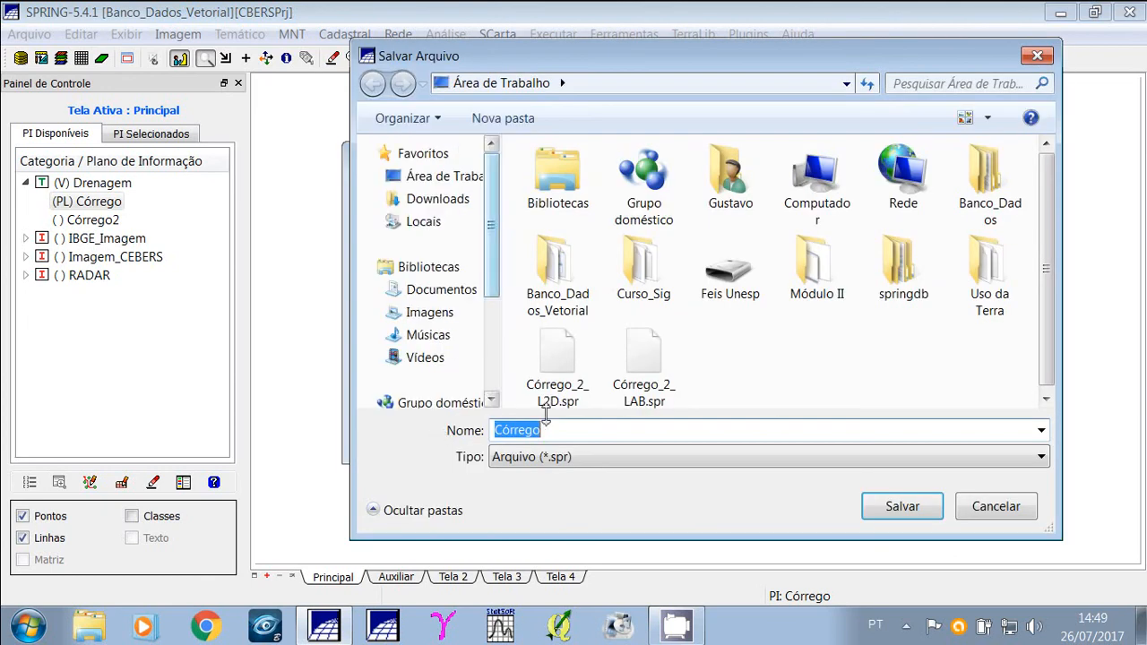
Save the exported points file as Córrego_PP and close the export dialog.
left_click(577, 432)
type("_")
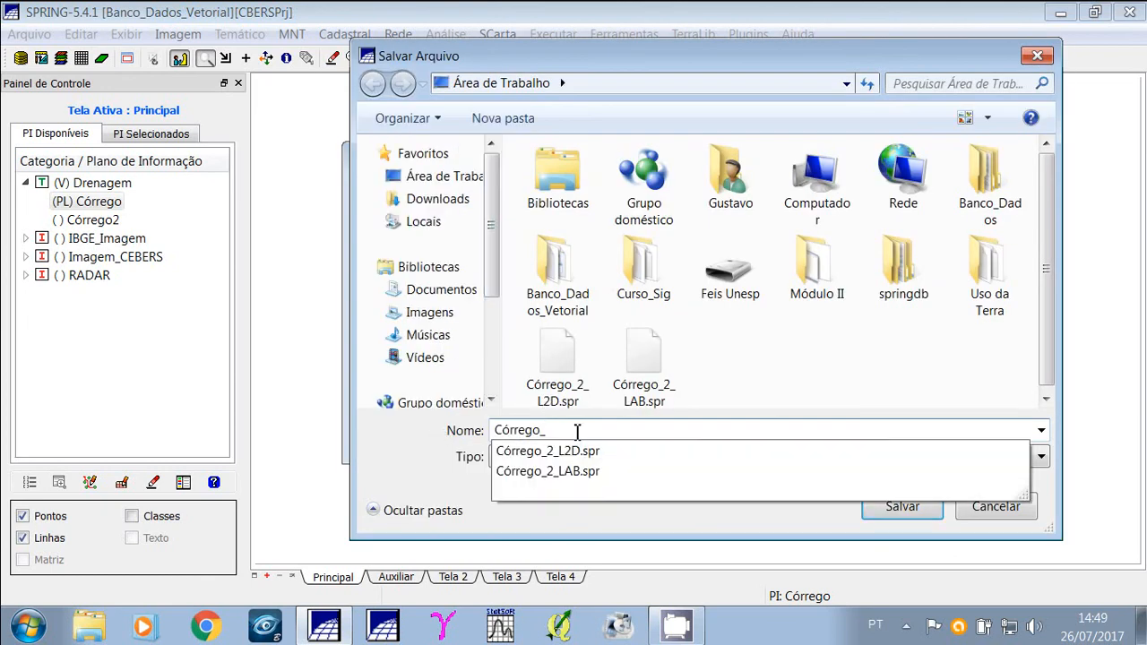
type("PP")
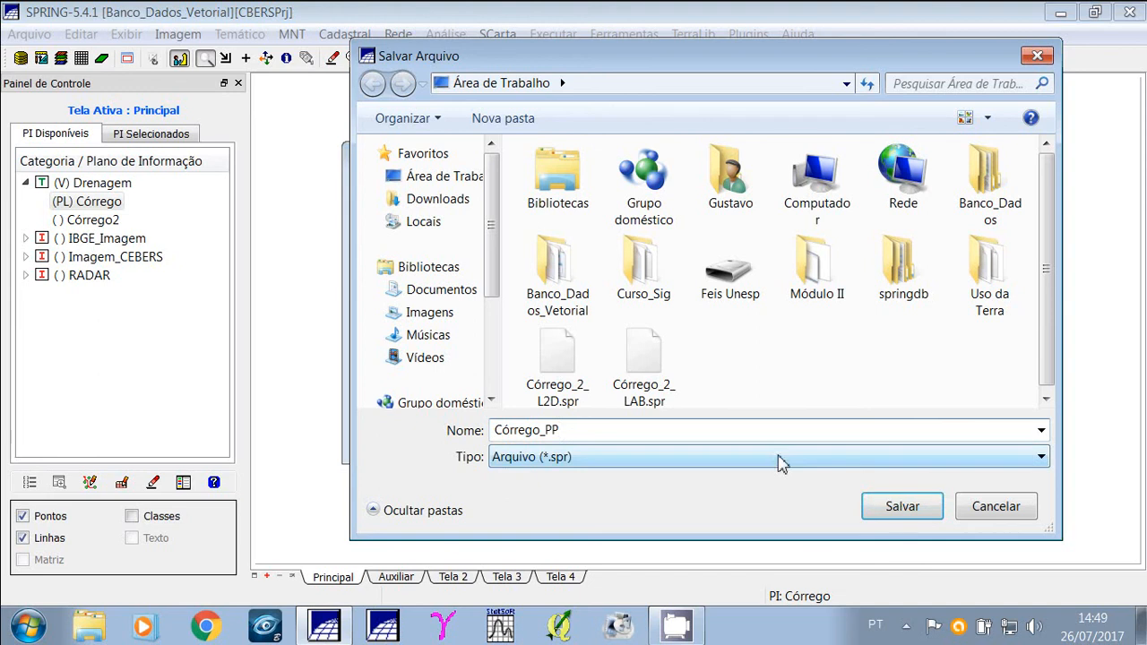
left_click(902, 507)
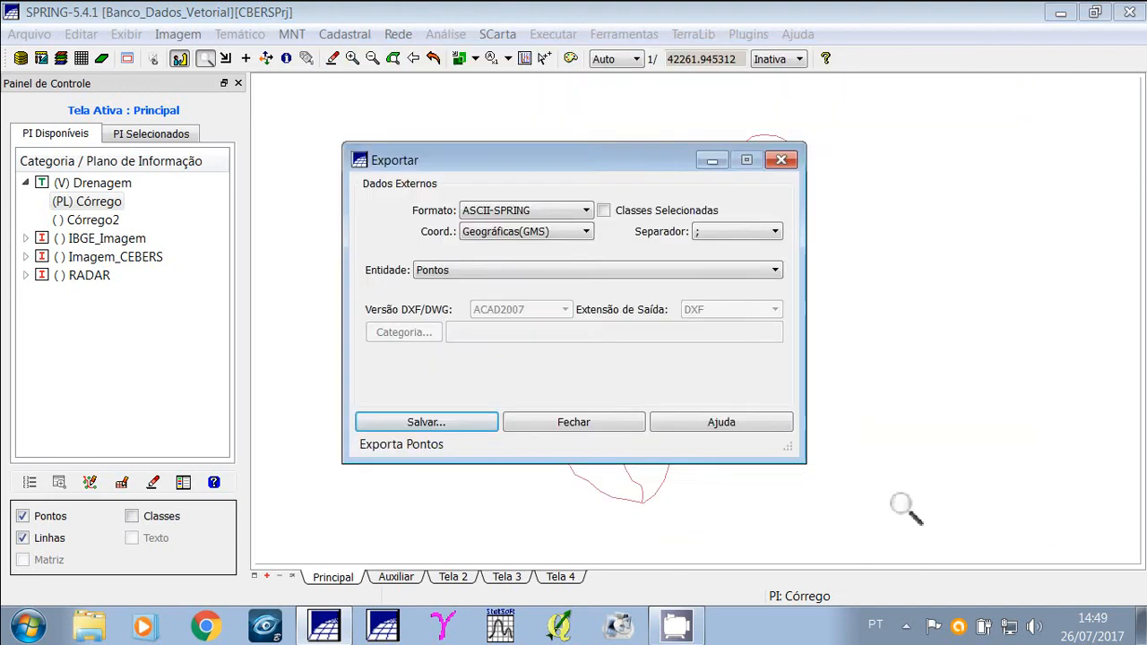
left_click(574, 423)
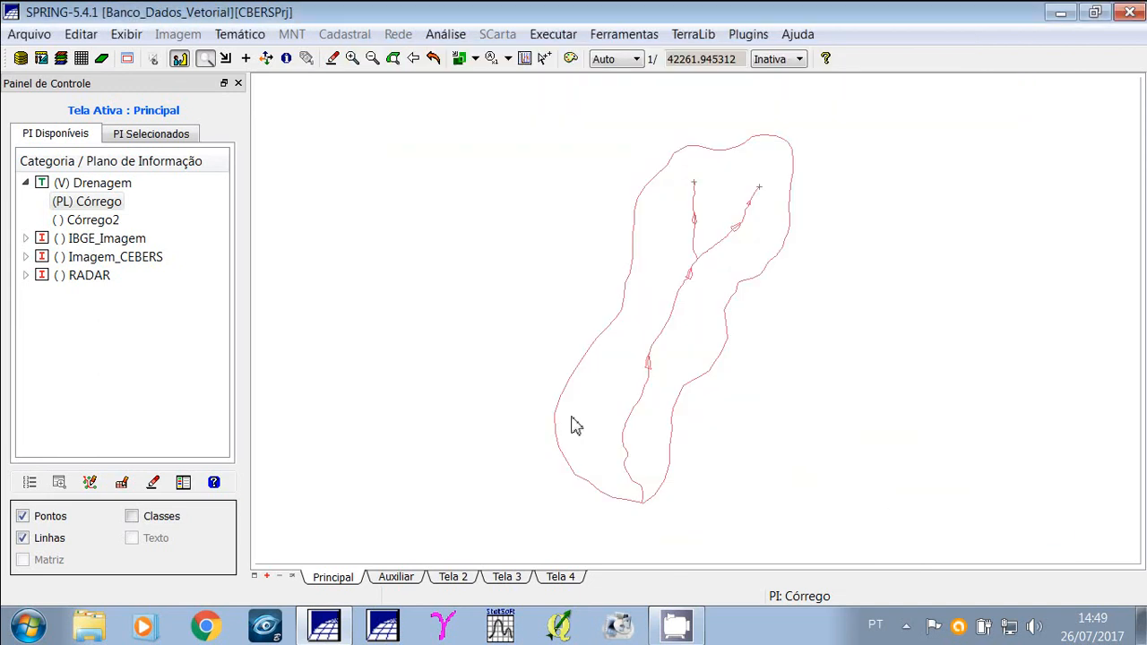
Inspect the exported Córrego_PP_P2D.spr file on the desktop, then return to SPRING.
left_click(1061, 14)
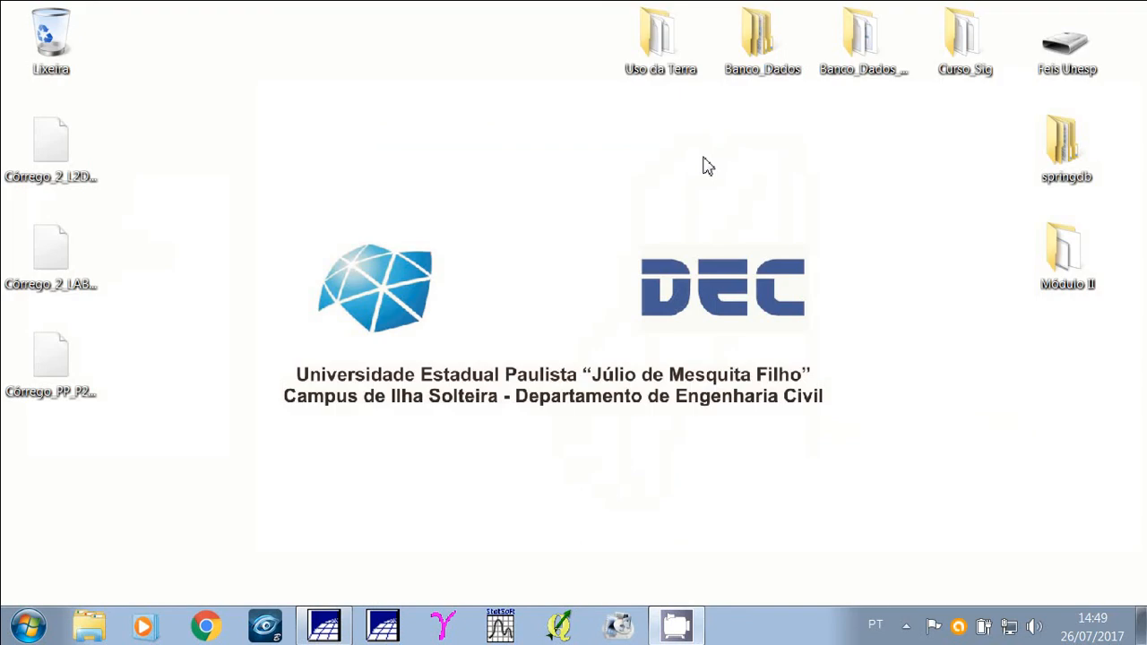
left_click(70, 359)
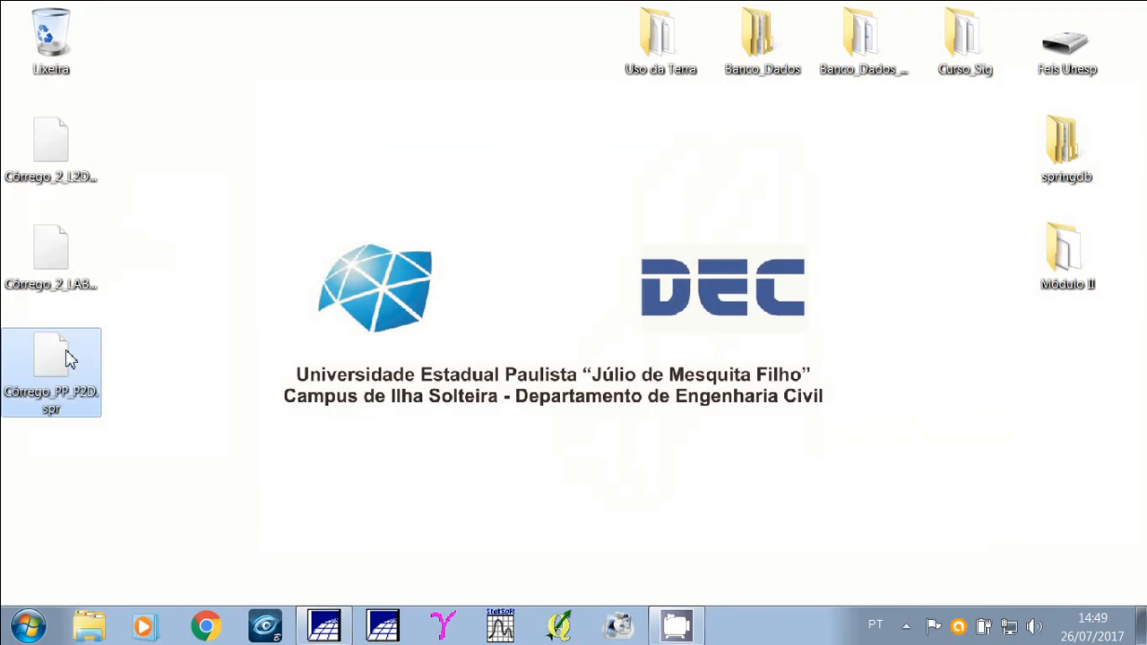
left_click(324, 625)
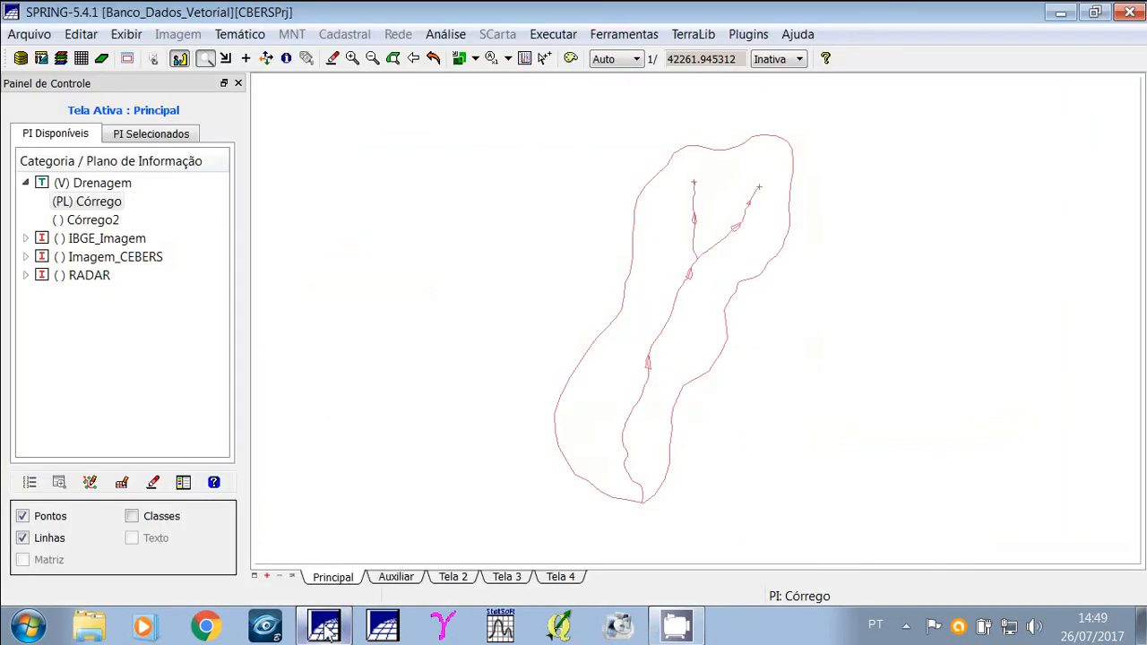
Hide the Córrego plan and display the lines of the Córrego2 plan.
left_click(82, 206)
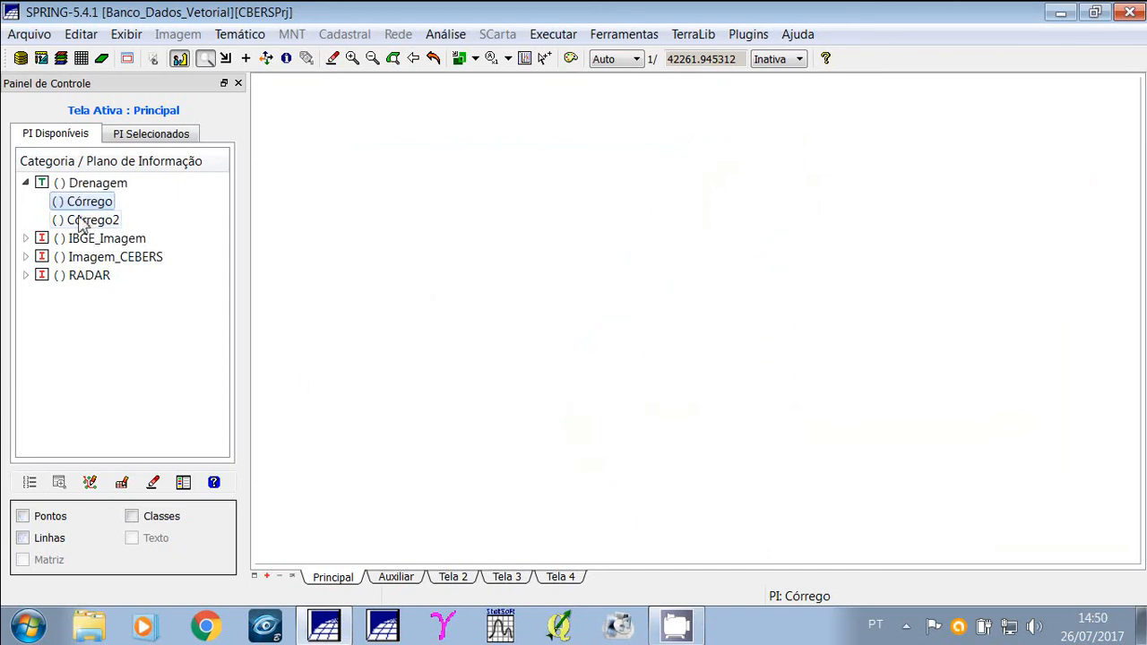
left_click(85, 220)
left_click(22, 539)
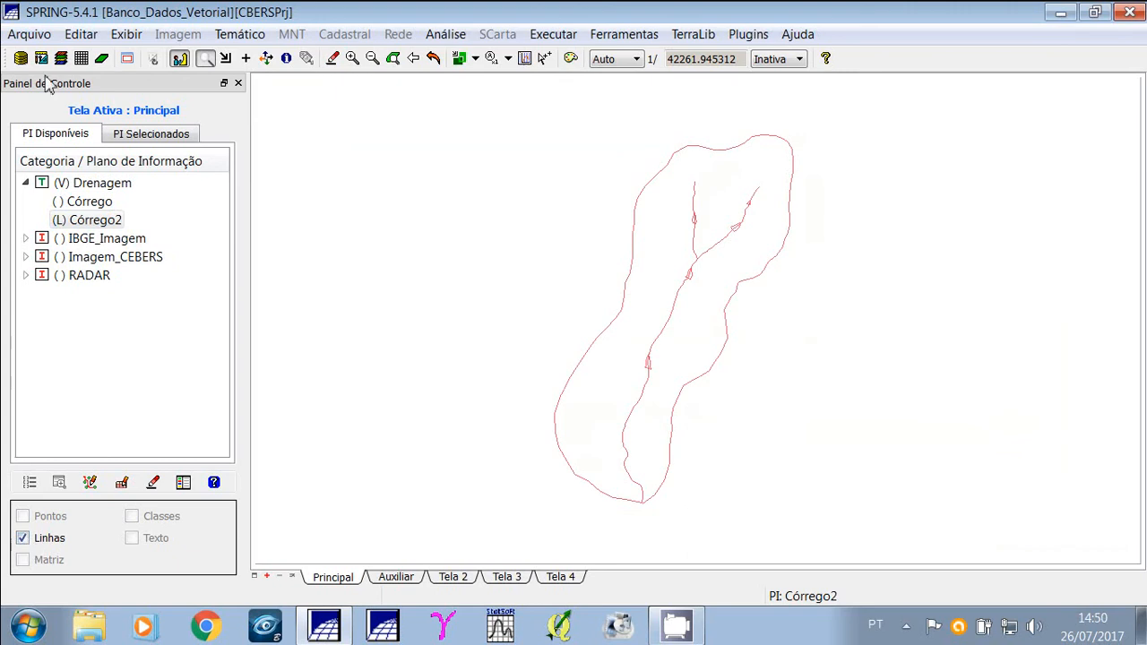
Open the vector data import dialog and choose the file Córrego_PP_P2D.spr from the desktop.
left_click(29, 34)
mouse_move(114, 273)
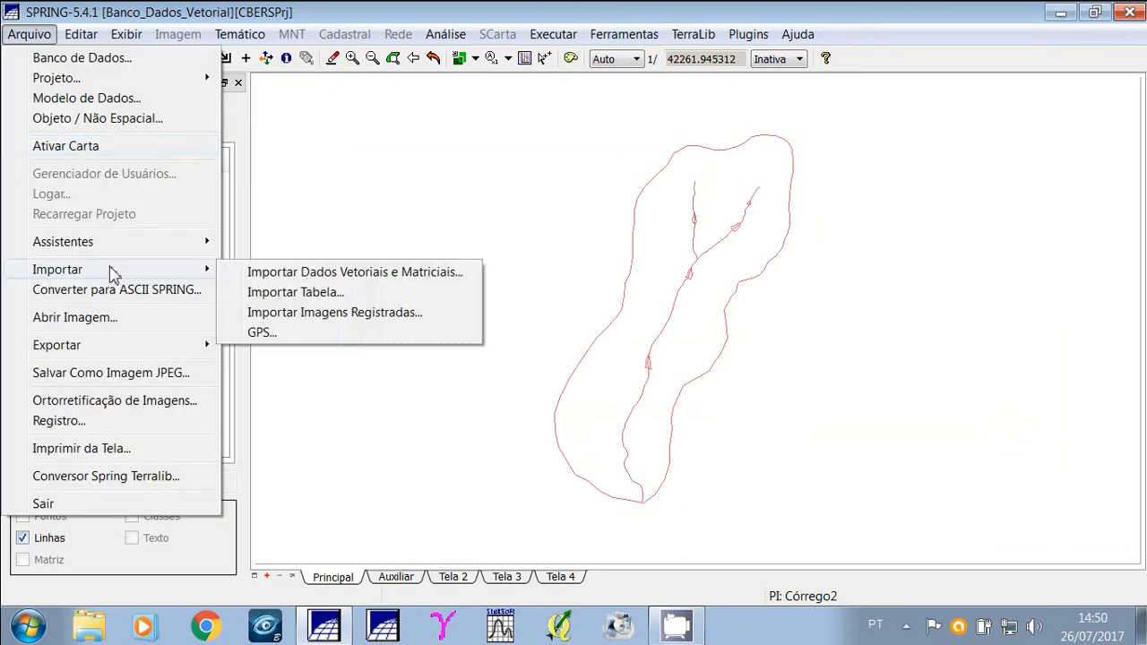
left_click(287, 274)
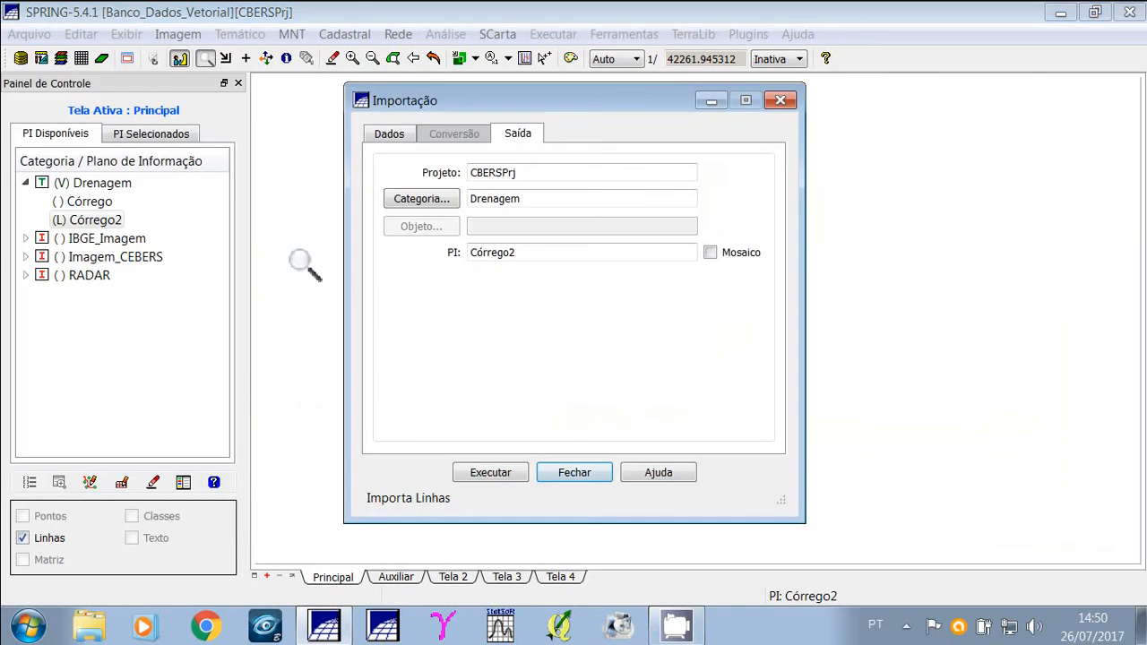
left_click(389, 135)
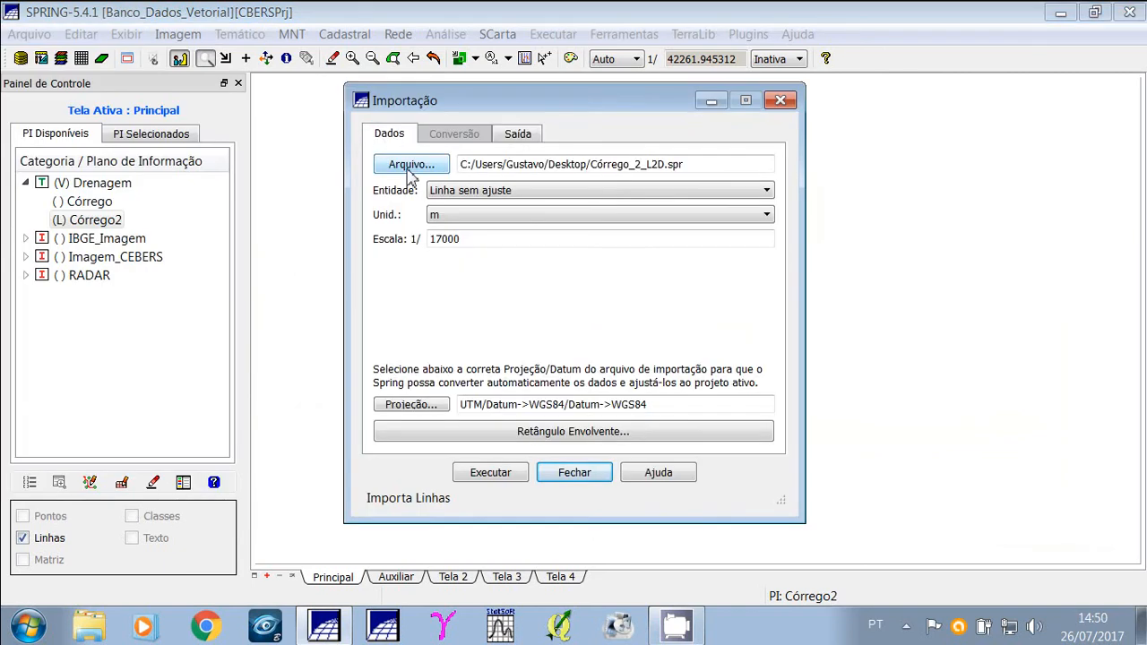
left_click(410, 169)
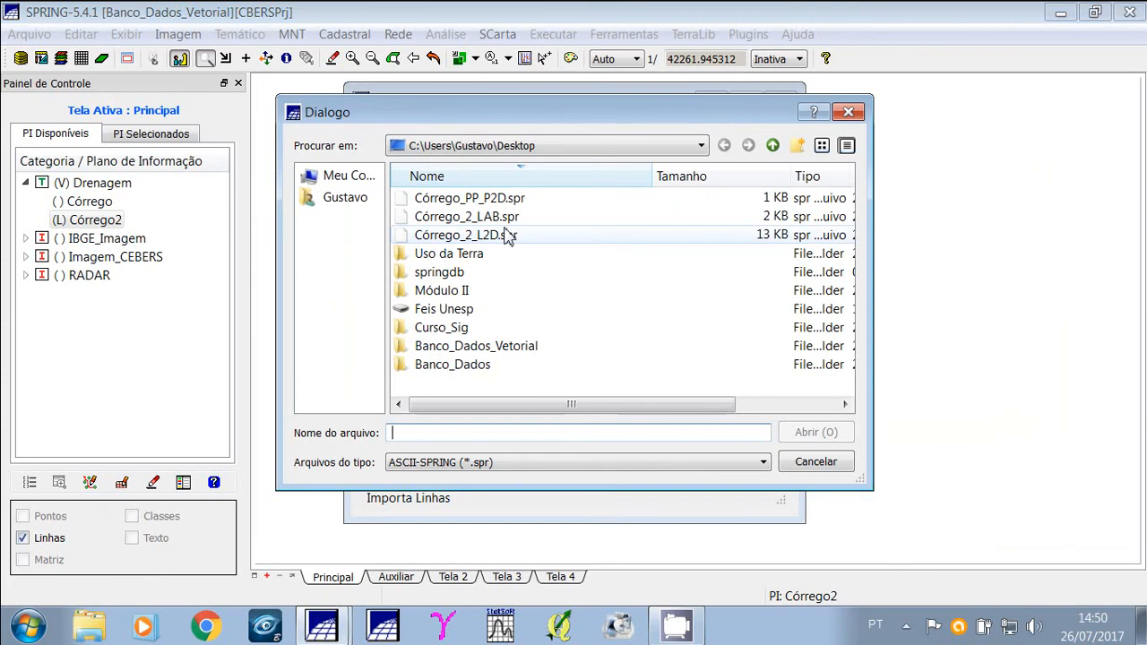
left_click(464, 202)
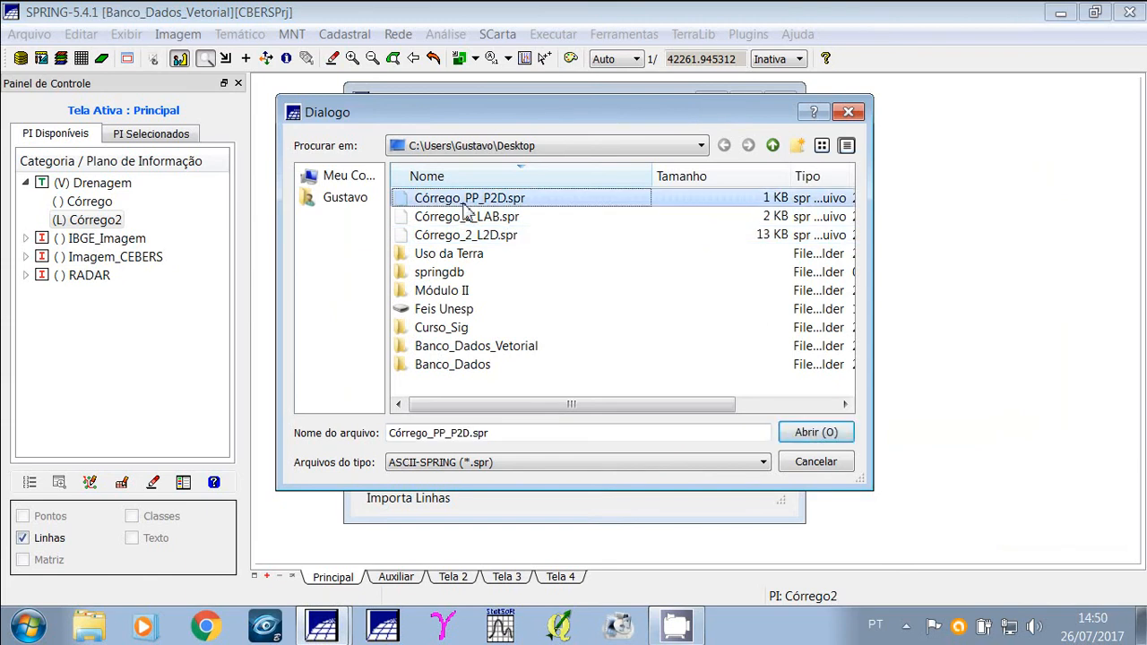
left_click(814, 439)
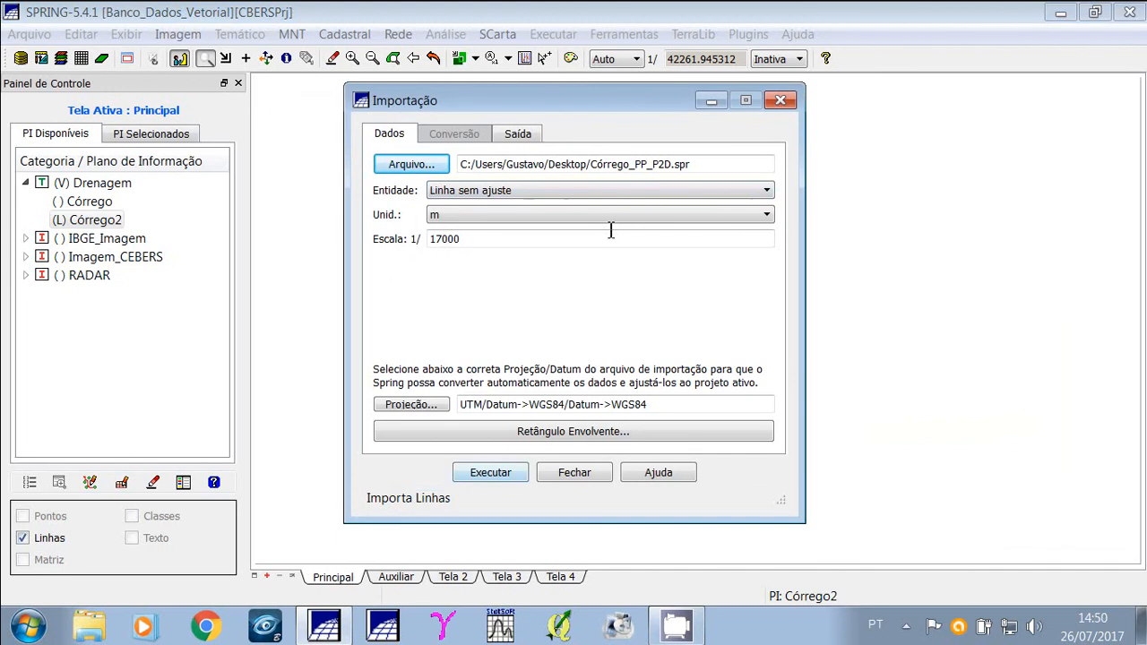
Set the entity to Pontos 2D, import the points into the Córrego2 plan, and close the import dialog.
left_click(625, 196)
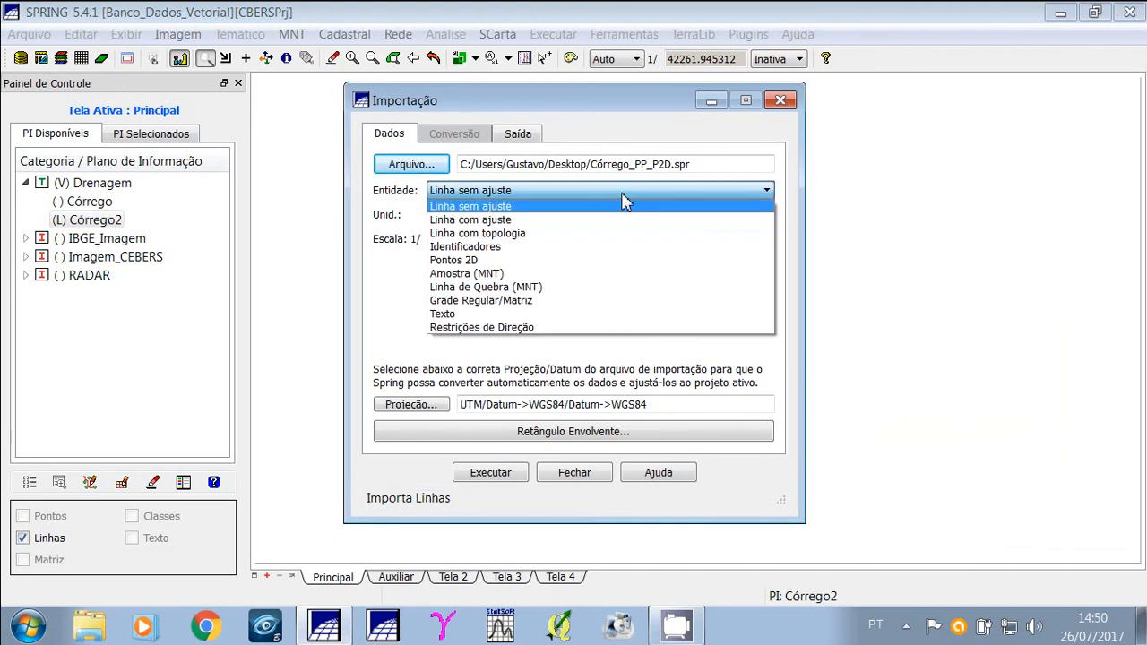
left_click(481, 262)
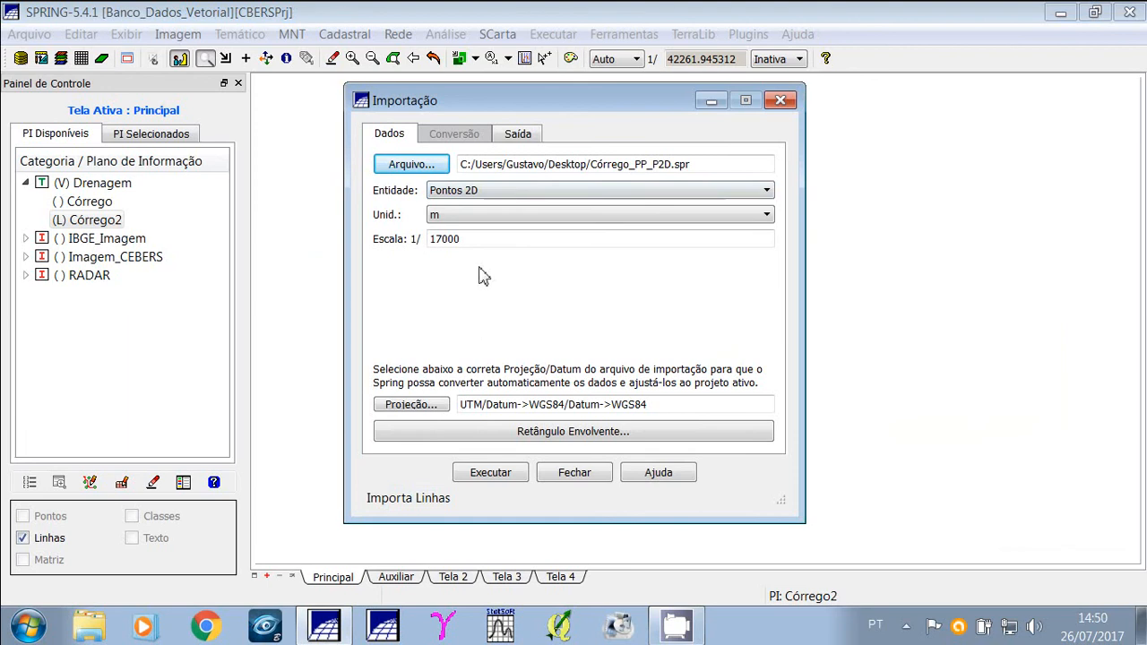
left_click(524, 136)
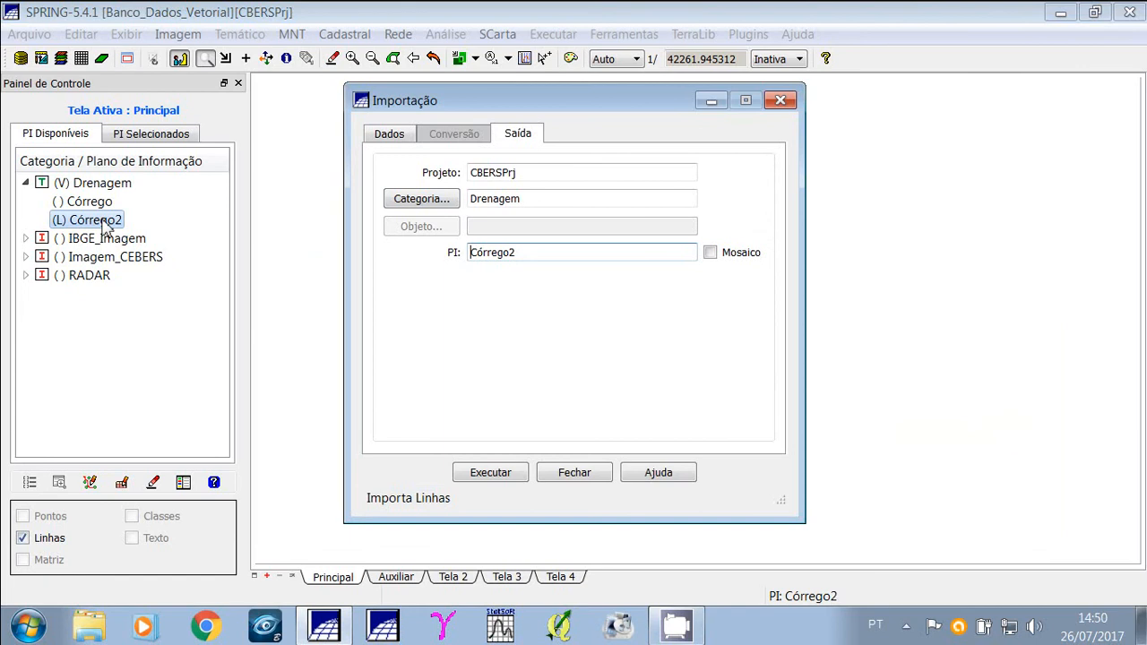
left_click(710, 254)
left_click(495, 474)
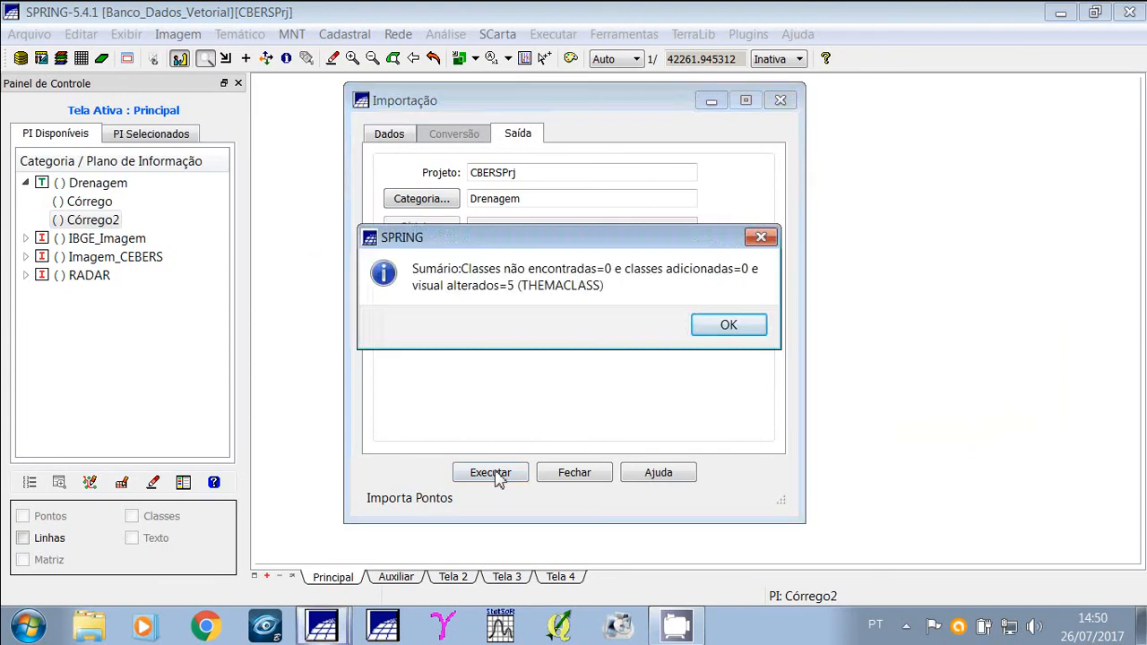
left_click(728, 327)
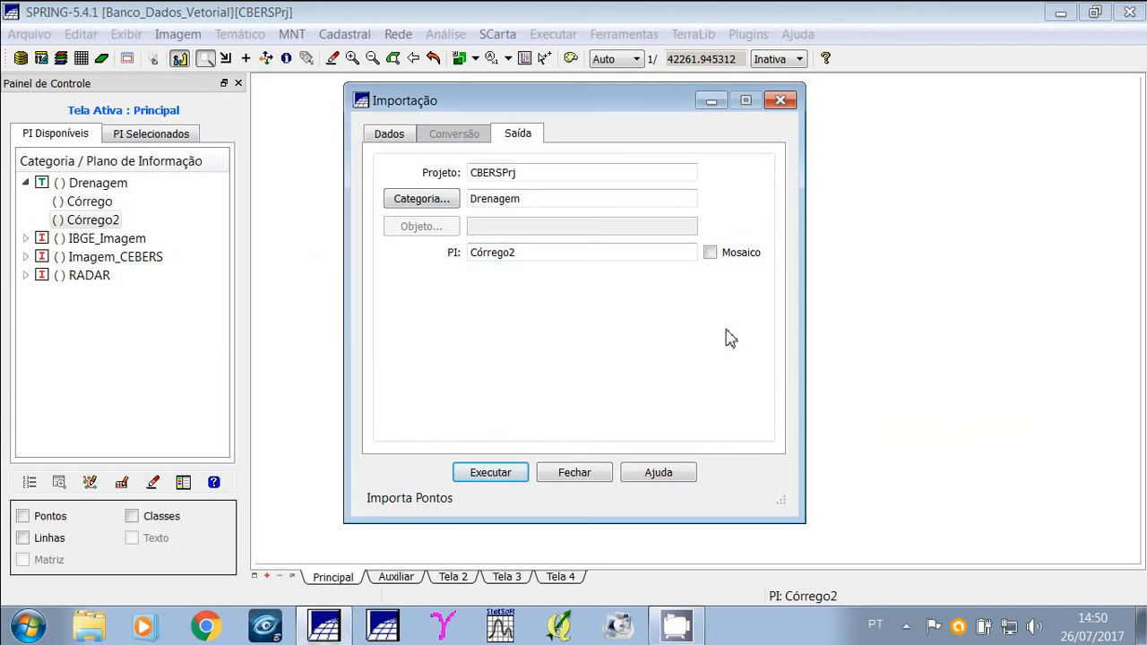
left_click(574, 473)
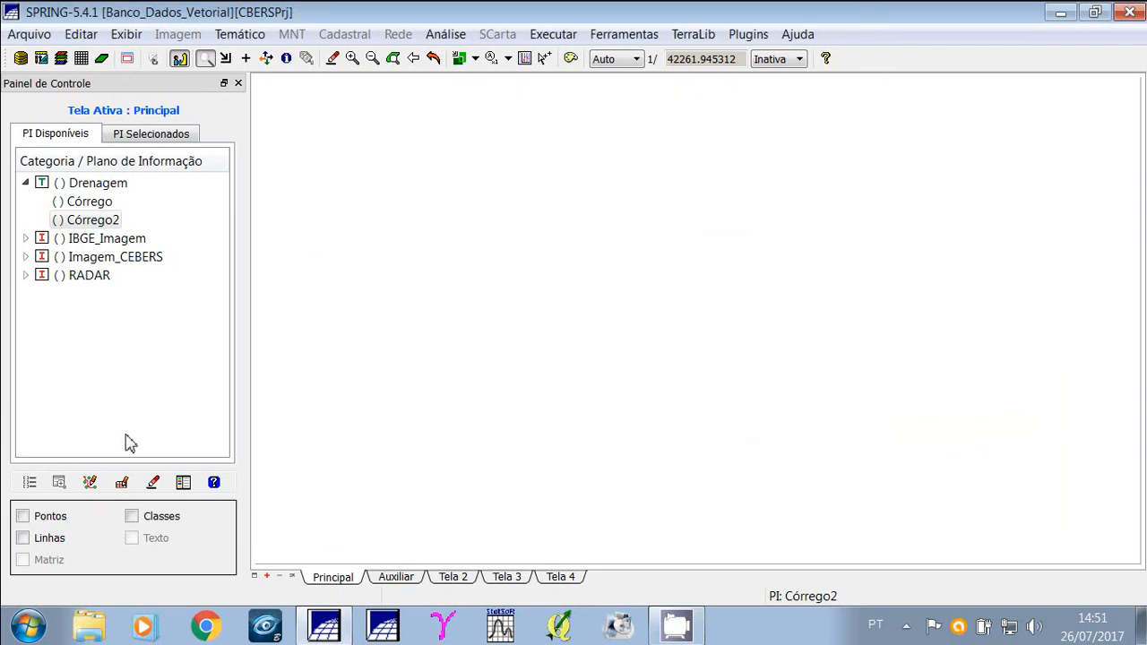
Display Córrego2's lines and points and zoom into the upper stream heads.
left_click(23, 538)
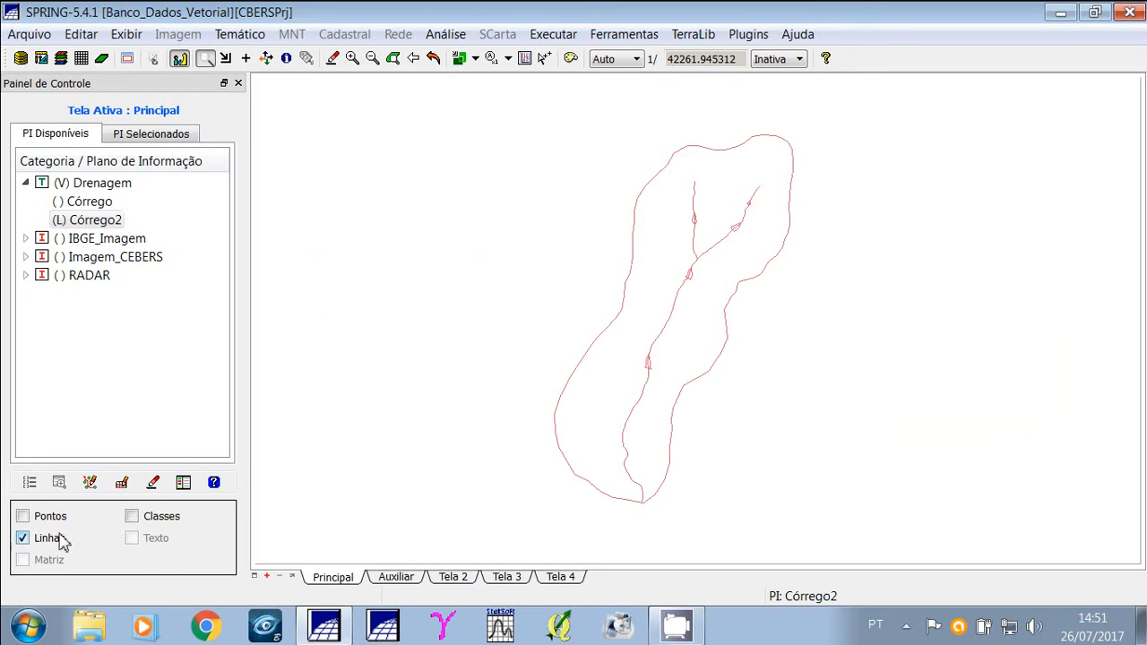
left_click(23, 517)
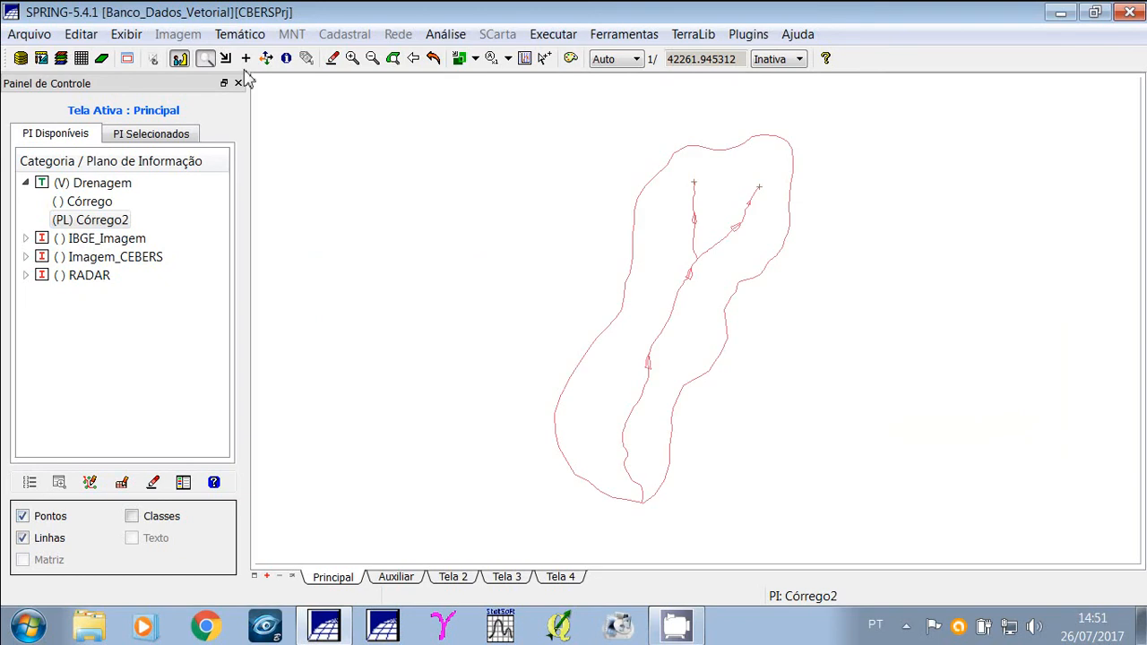
left_click(207, 60)
left_click_drag(660, 148, 805, 229)
left_click_drag(398, 218, 853, 396)
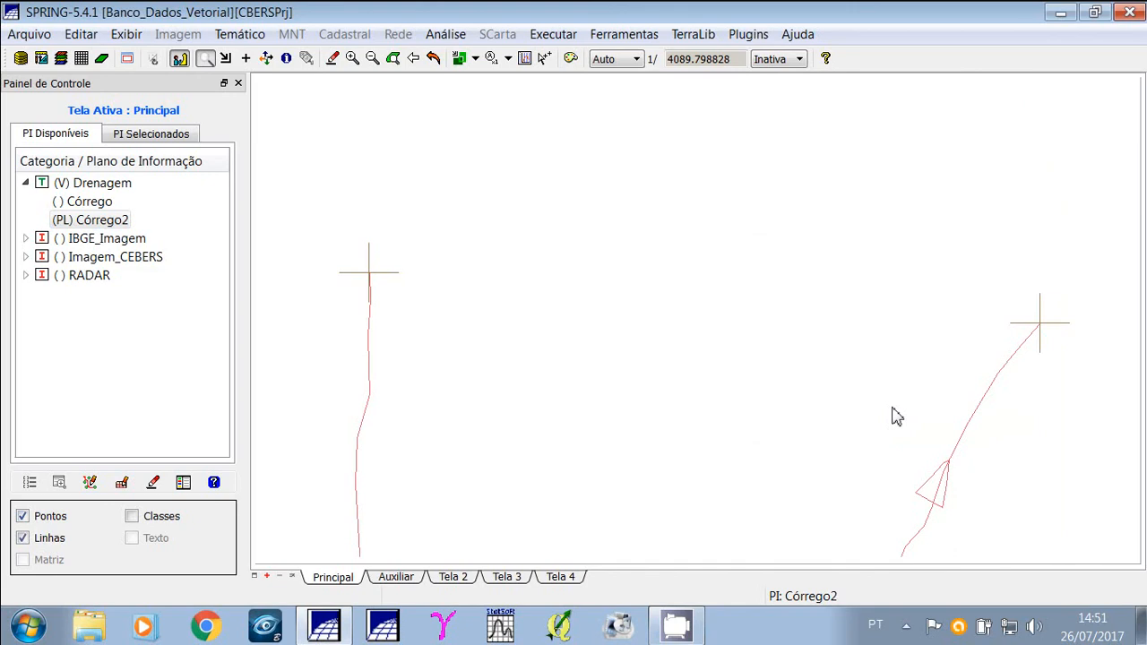
Zoom back out and redisplay Córrego2's lines over the whole basin.
left_click(93, 221)
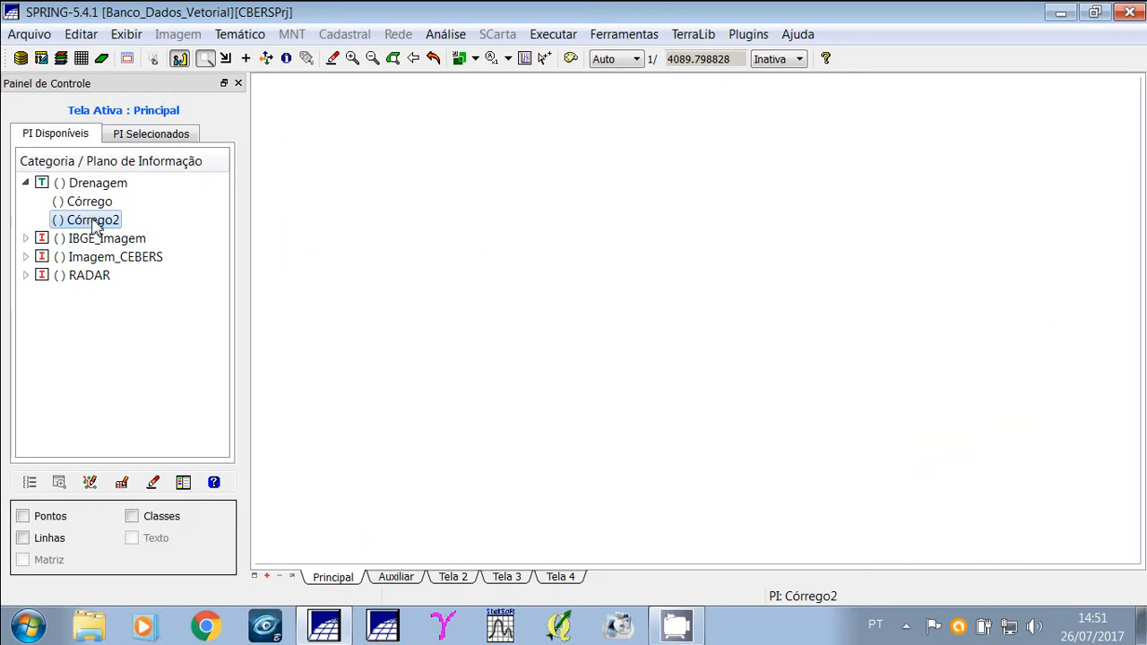
left_click(373, 59)
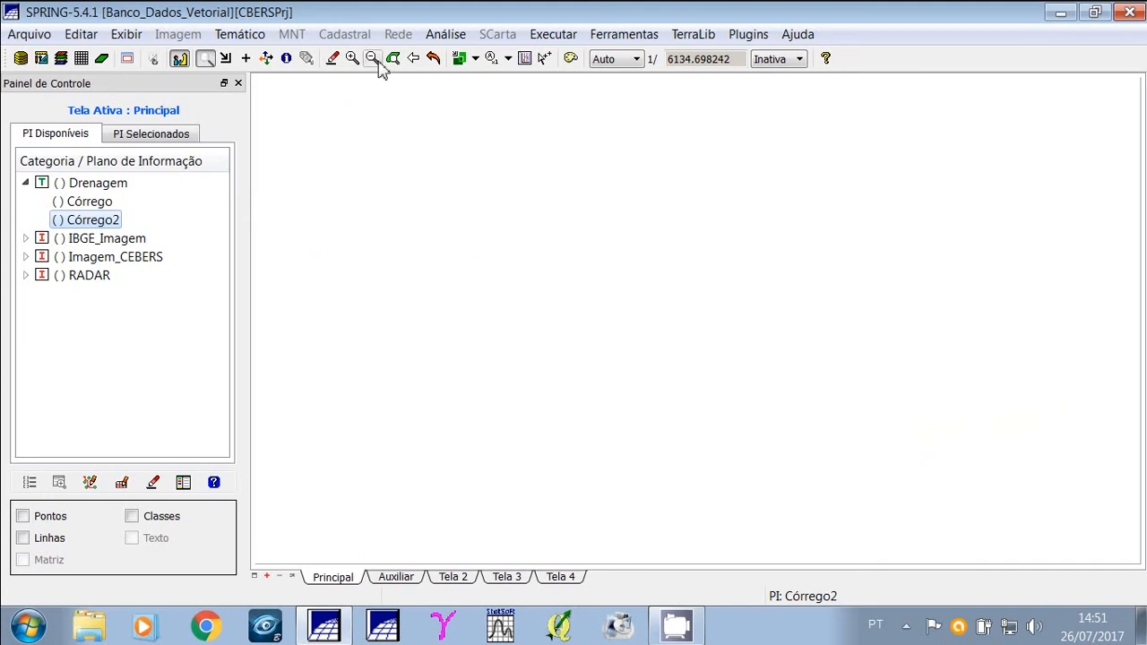
left_click(373, 59)
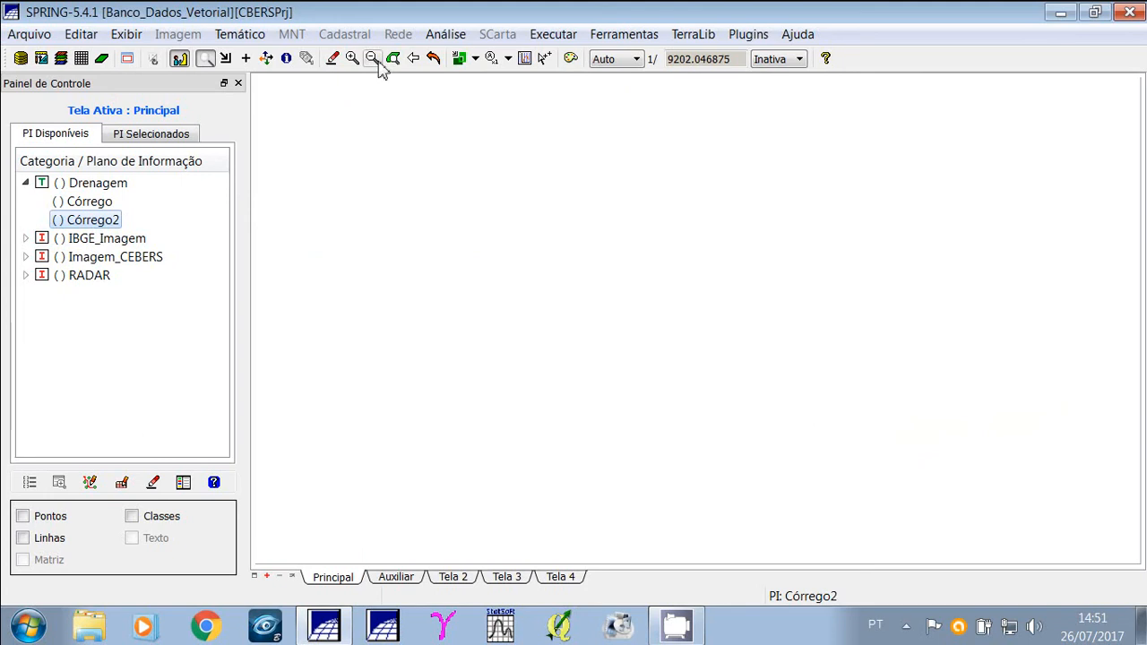
left_click(23, 539)
left_click(372, 60)
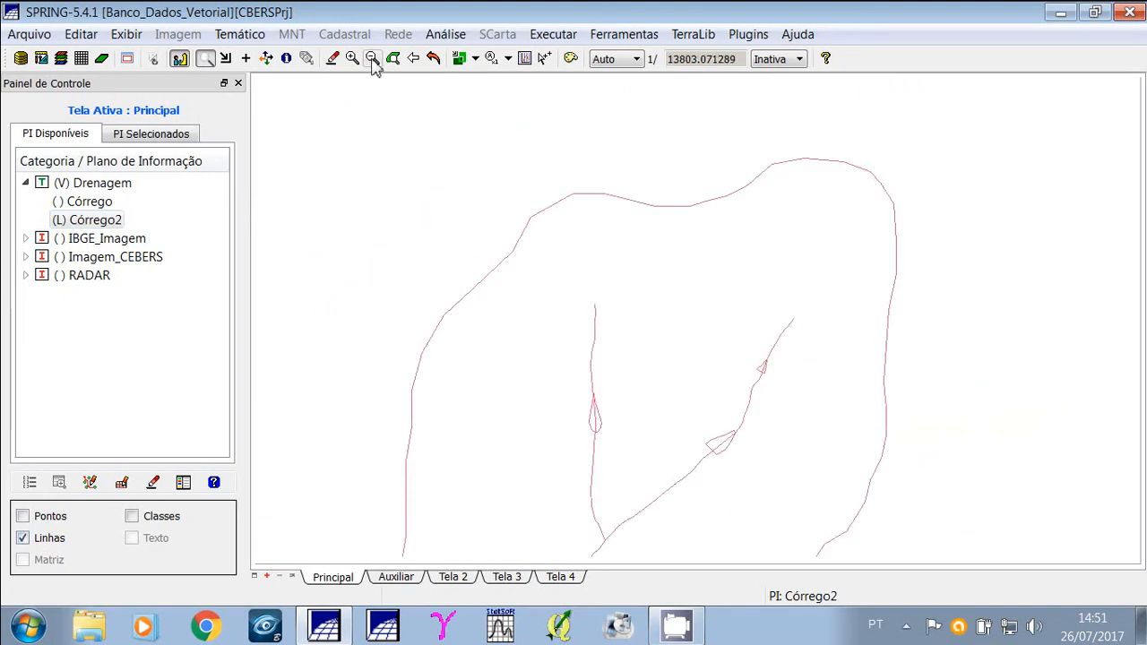
double_click(372, 59)
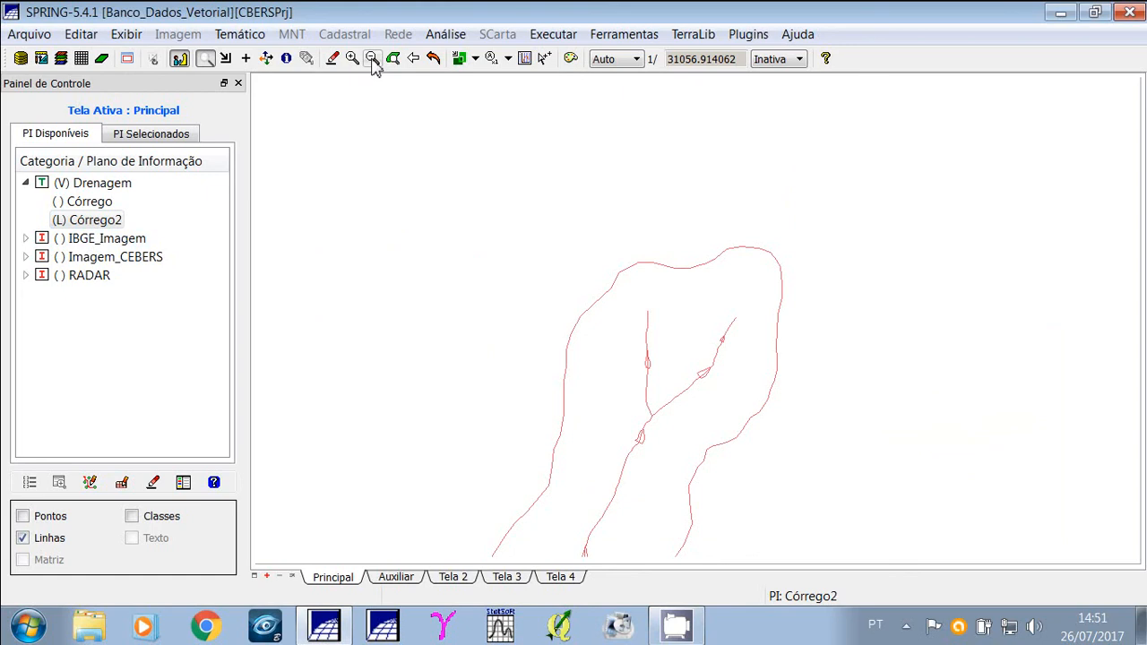
Pan the view to centre the basin and display Córrego2's points.
left_click(268, 61)
left_click_drag(468, 335, 534, 251)
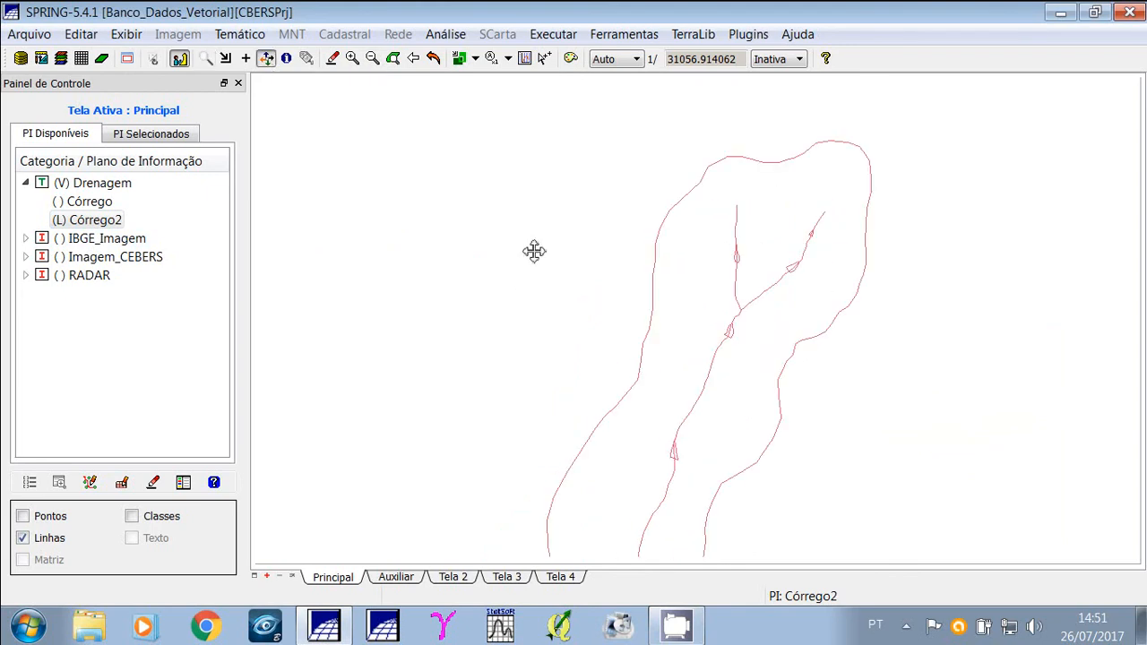
left_click_drag(509, 309, 532, 269)
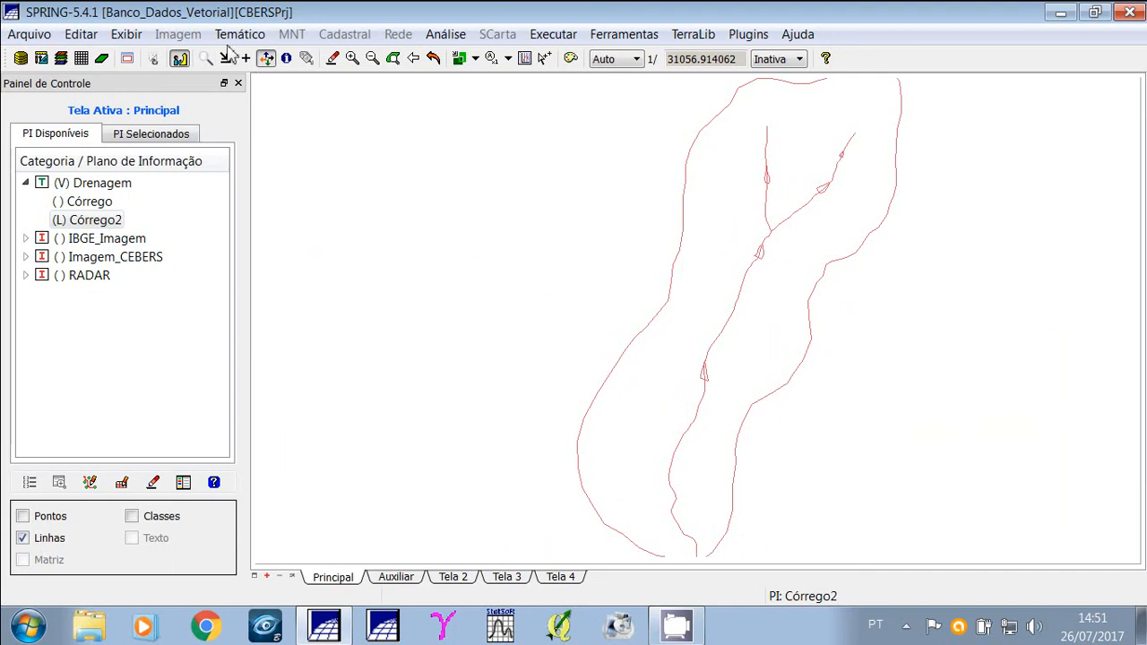
left_click(22, 516)
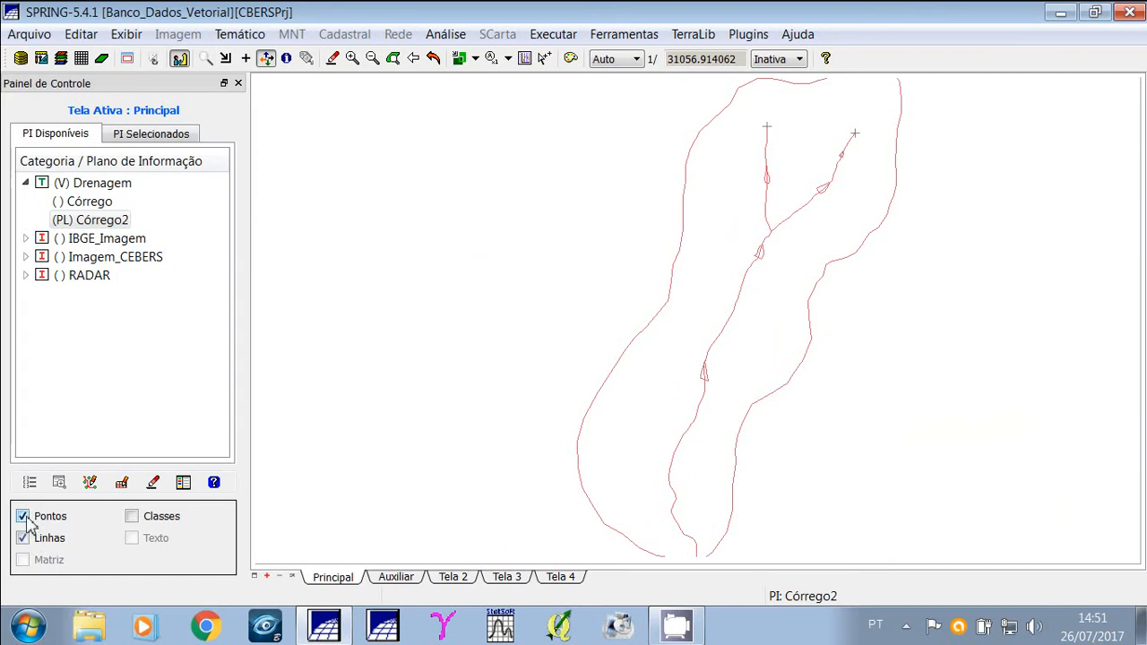
Start vector editing of Córrego2 and delete the small loop lines along the lower stream.
left_click(239, 36)
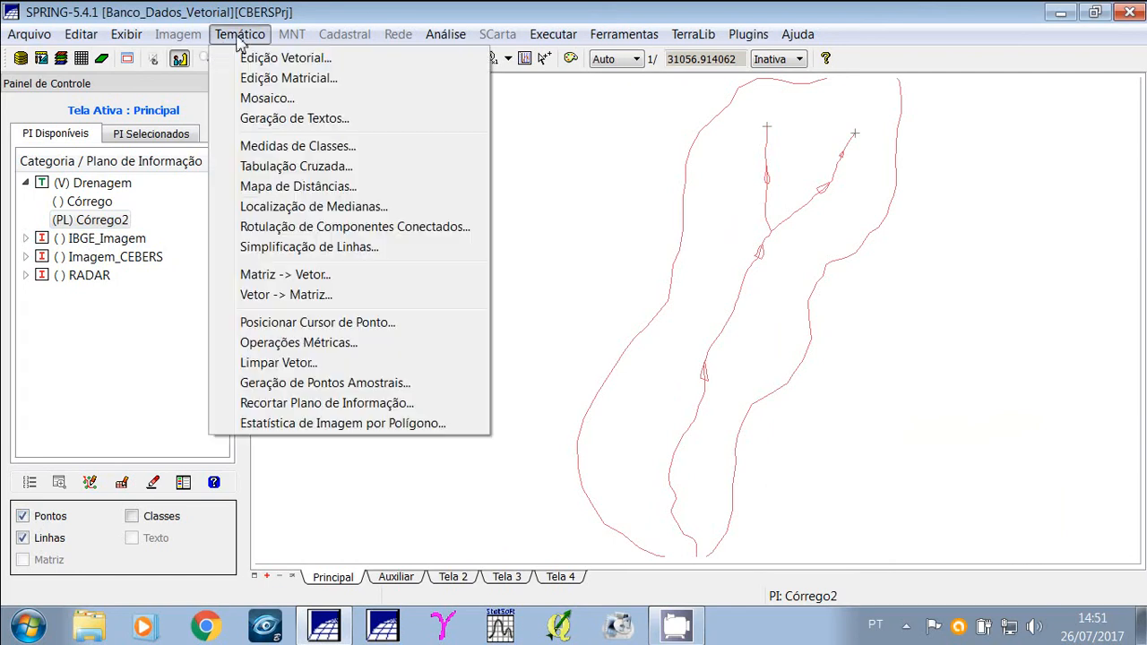
left_click(269, 58)
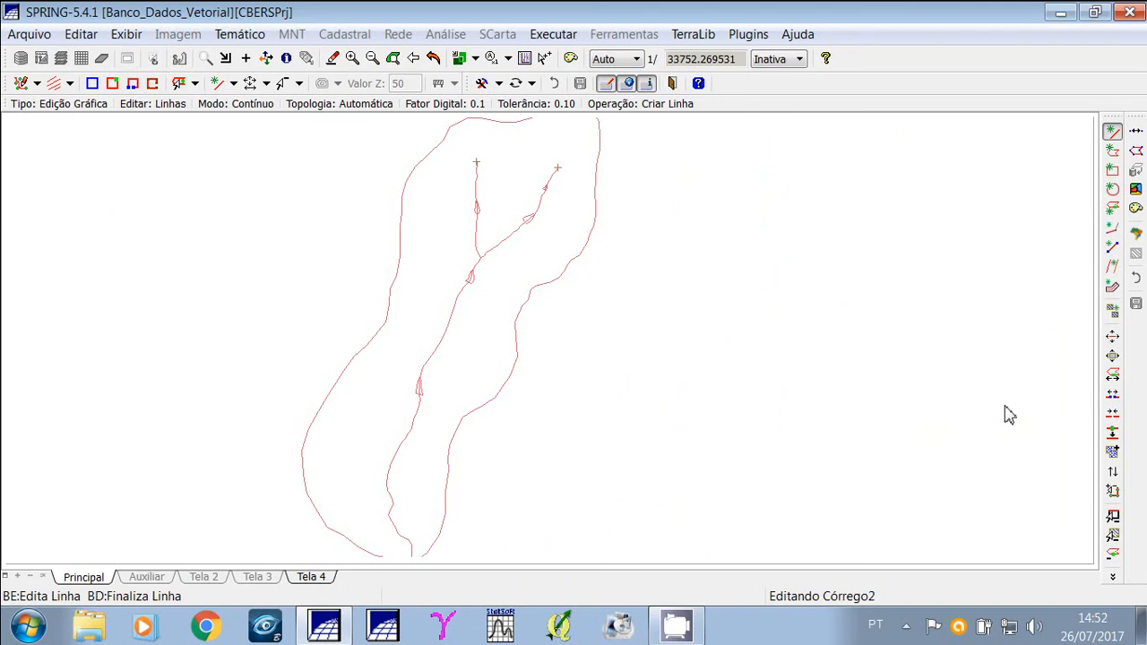
left_click(1112, 517)
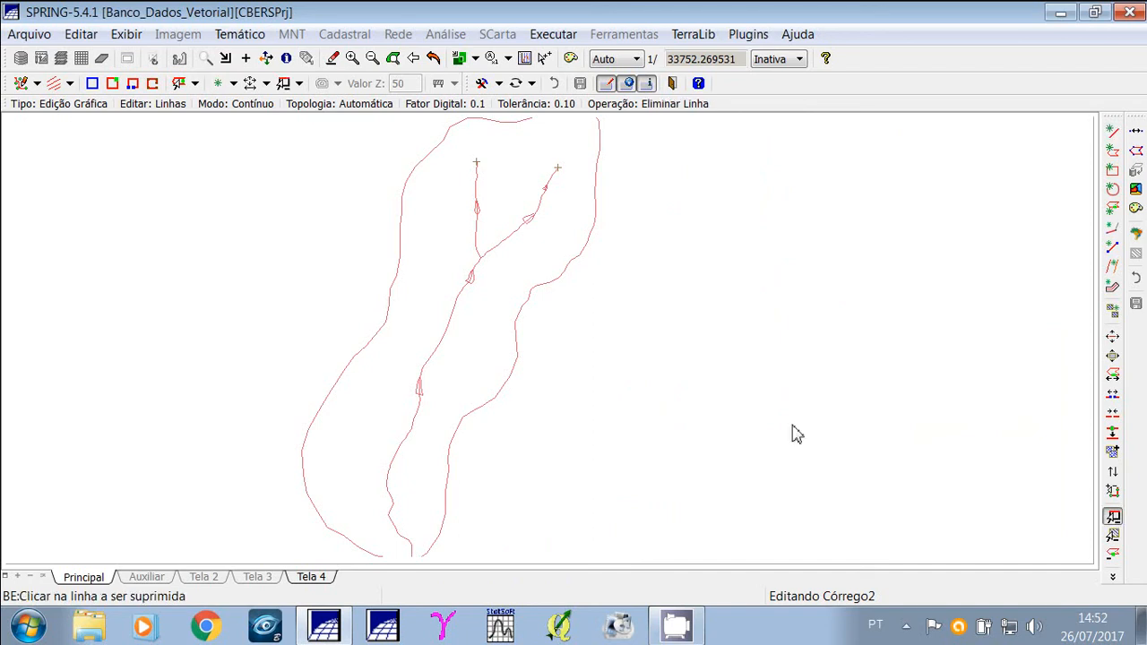
left_click(422, 396)
key("Return")
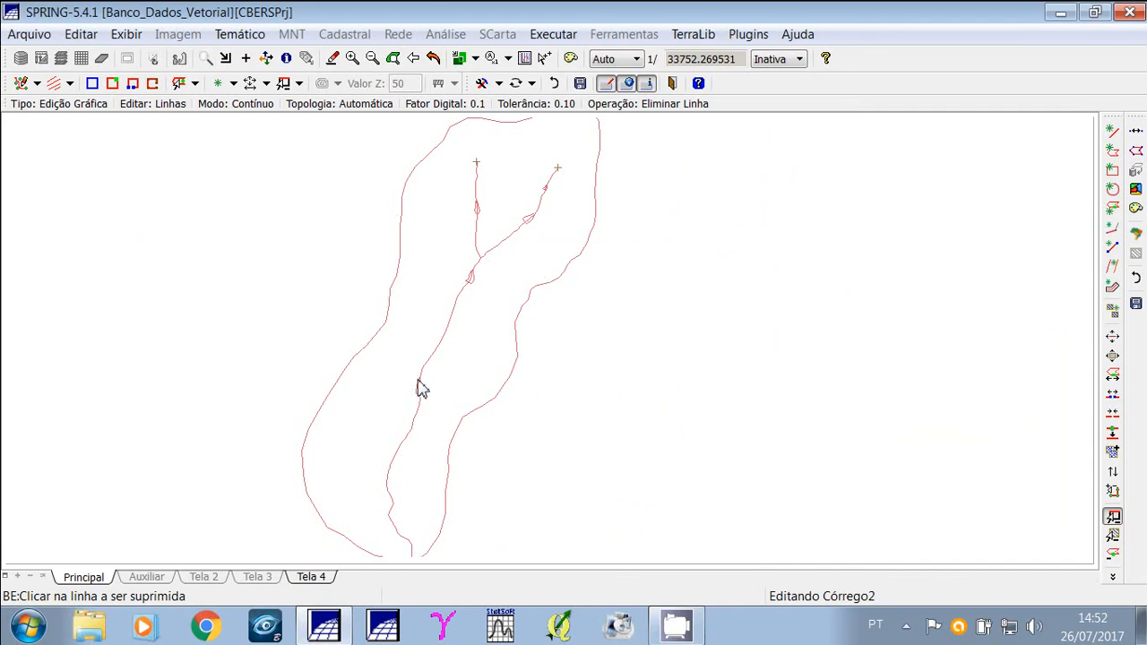
left_click(419, 387)
left_click(541, 331)
left_click(419, 398)
key("Return")
Zoom into the stream heads and delete the two small loops on the right tributary, confirming removal.
left_click(205, 58)
left_click_drag(441, 142, 579, 245)
left_click(392, 418)
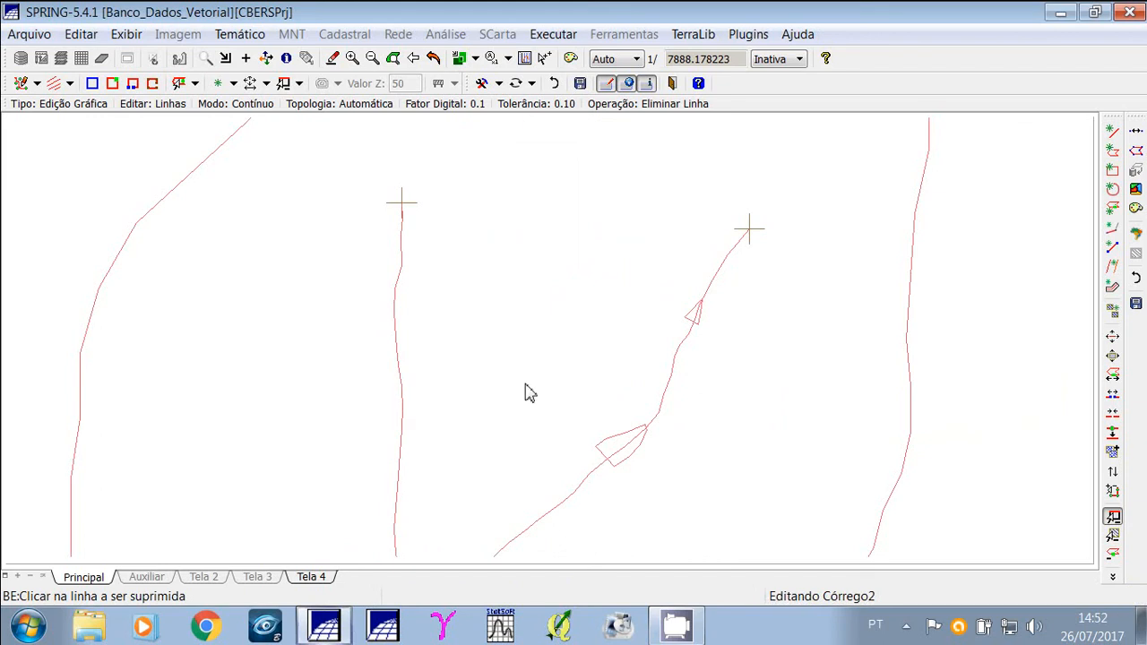
left_click(613, 464)
left_click(612, 463)
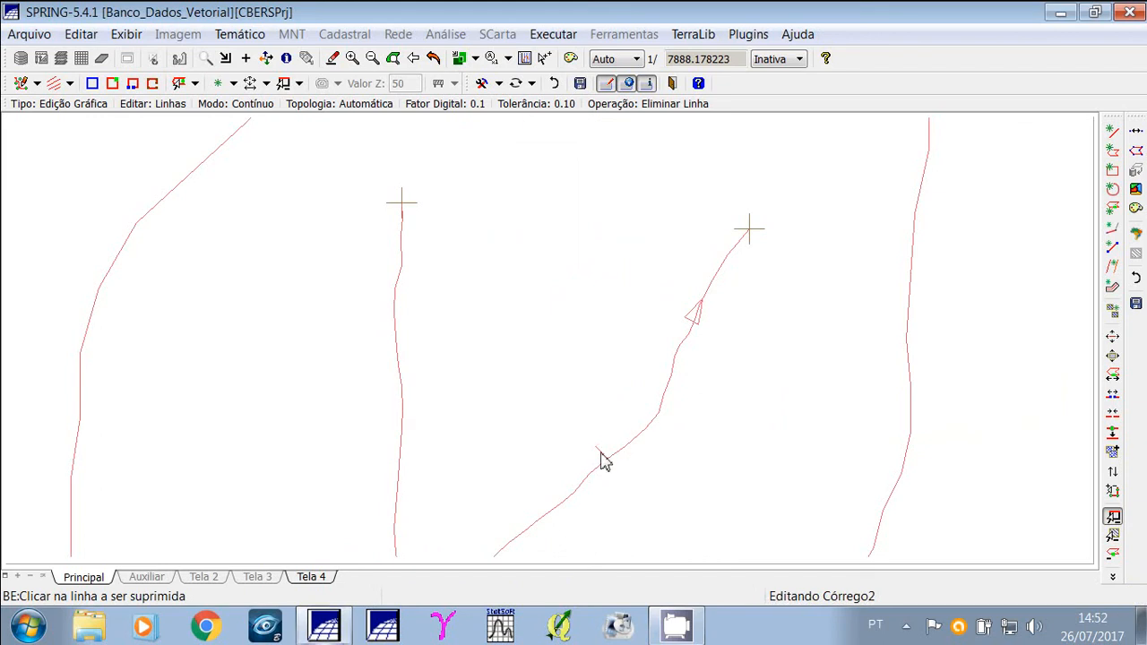
left_click(693, 322)
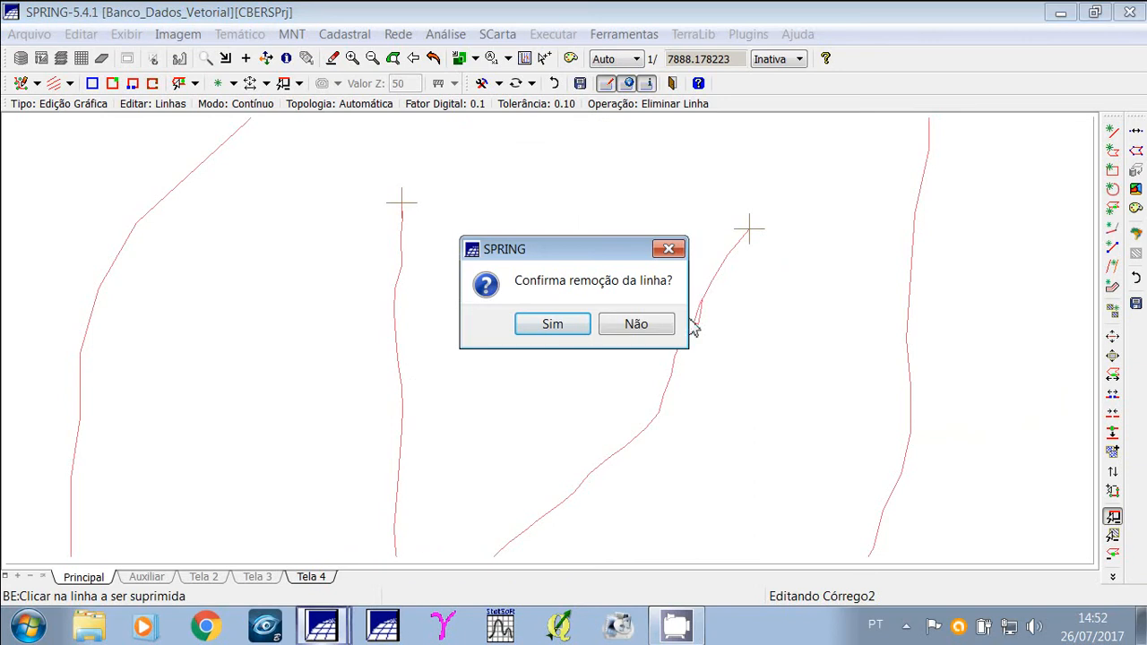
key("Return")
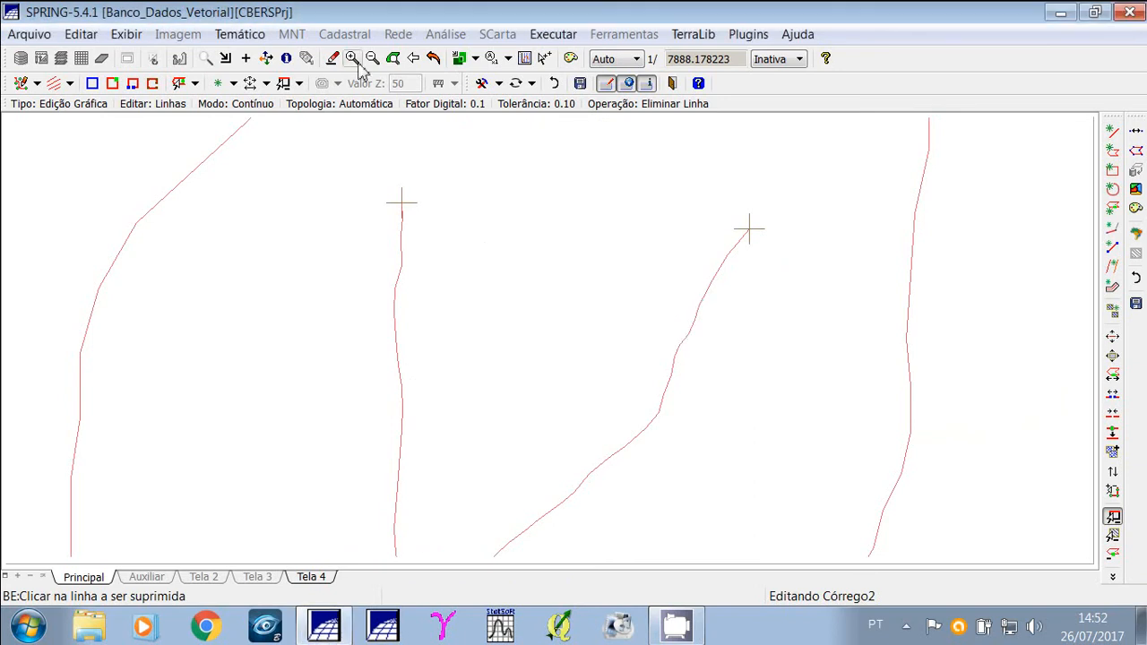
Zoom out, pan to the basin and delete the basin boundary line.
left_click(371, 61)
left_click(372, 61)
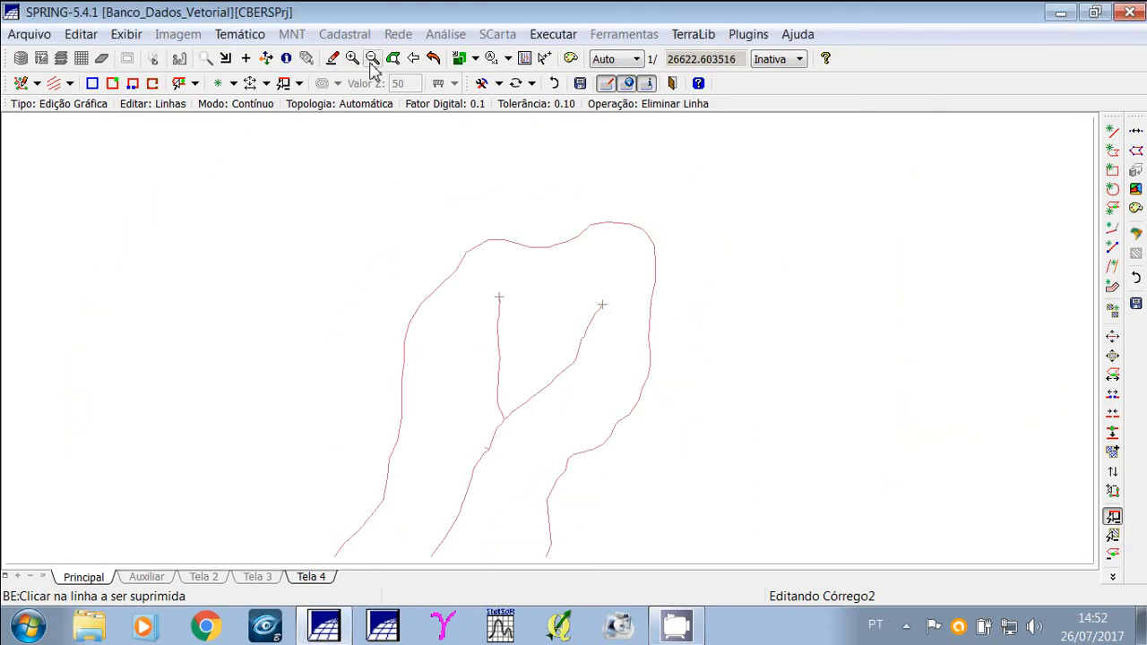
left_click(269, 60)
left_click_drag(320, 400, 456, 255)
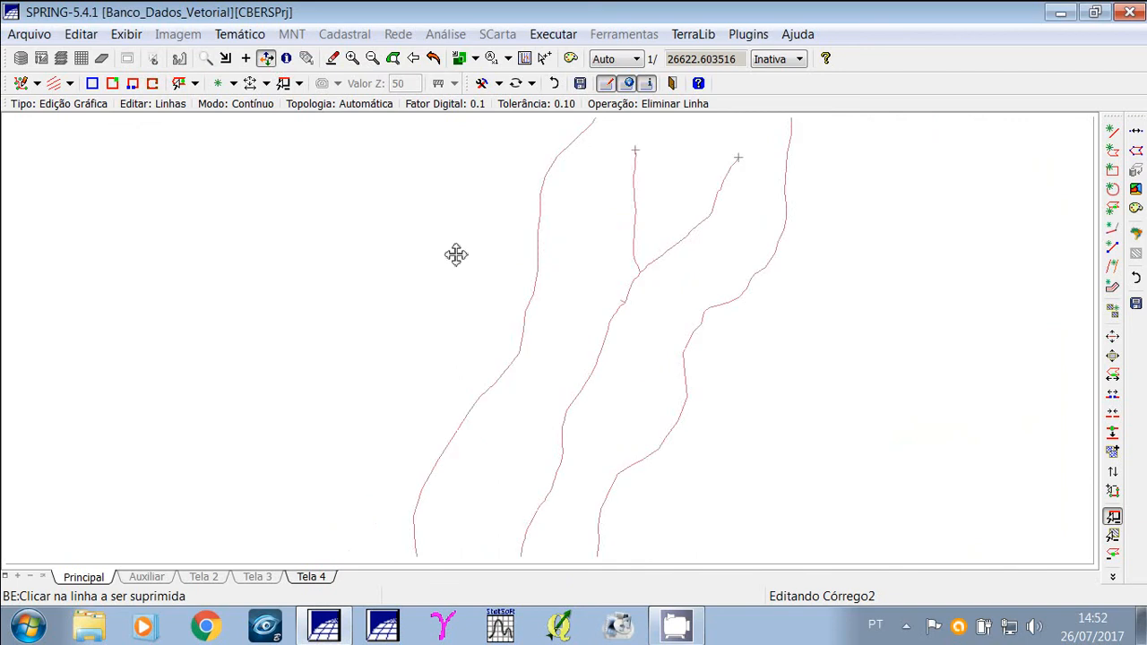
left_click_drag(363, 370, 425, 297)
left_click_drag(736, 289, 674, 311)
right_click(674, 311)
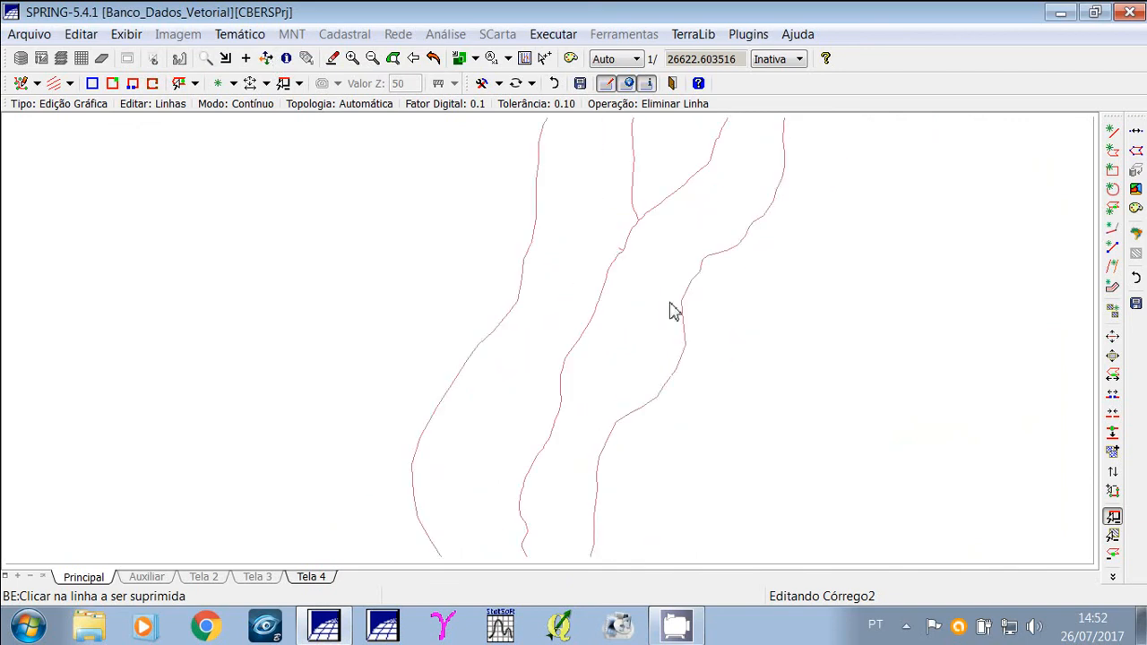
left_click(684, 304)
key("Return")
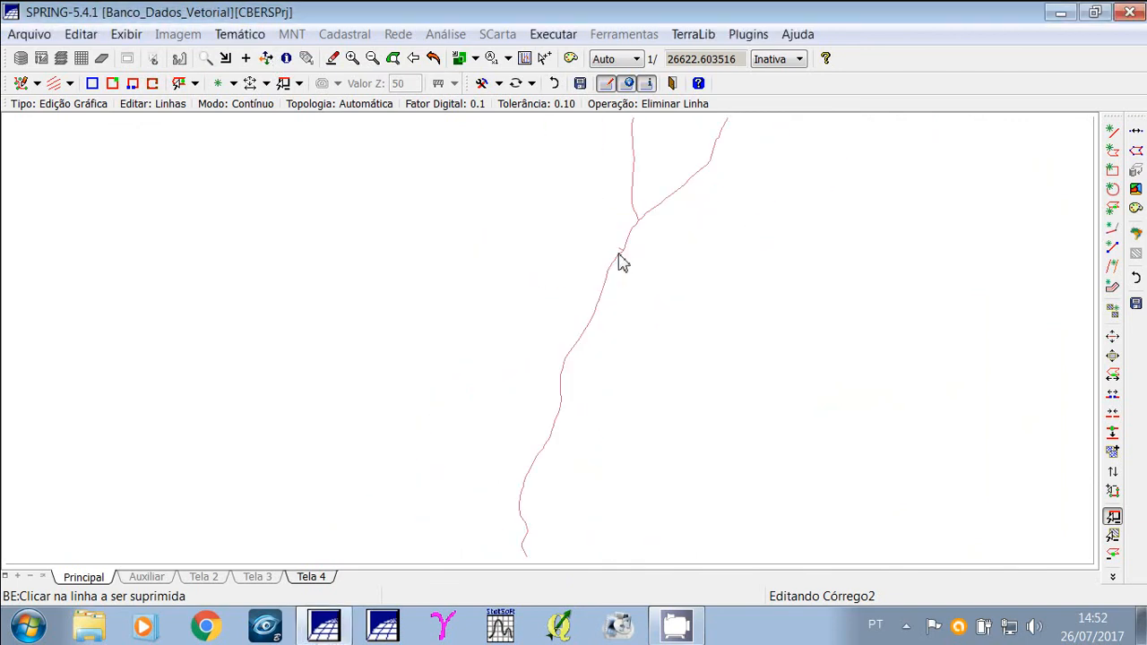
Delete the small loop near the confluence and adjust the line nodes.
left_click(619, 254)
left_click(573, 323)
left_click(1136, 132)
left_click(583, 331)
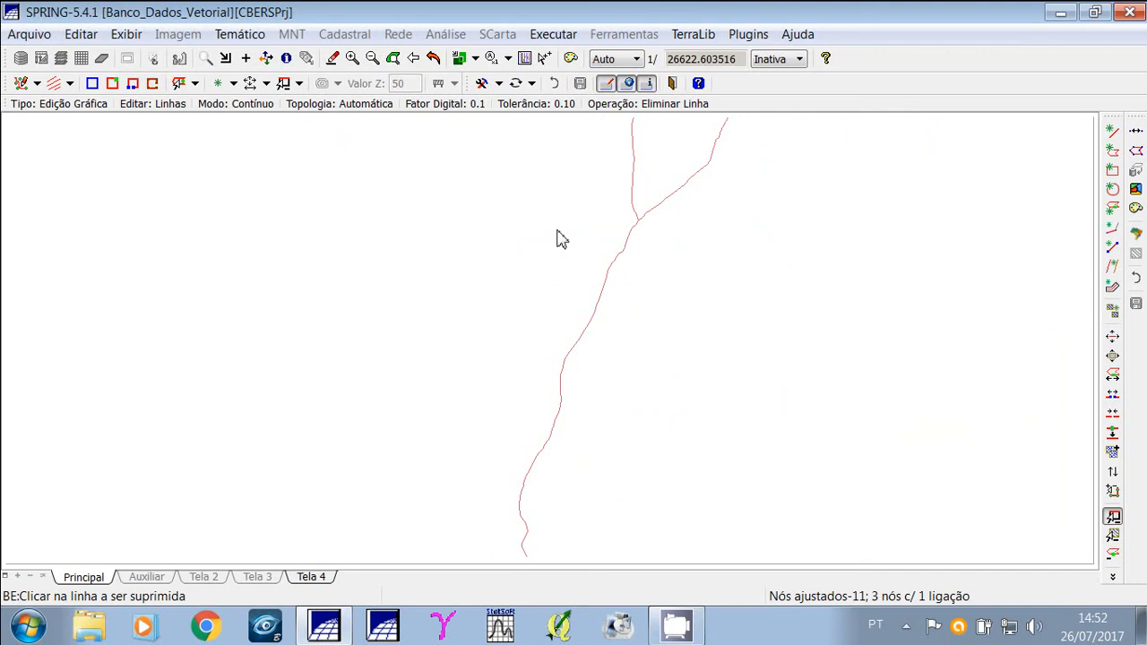
Display line nodes and concatenate the two lowest segments of the main stream.
left_click(374, 61)
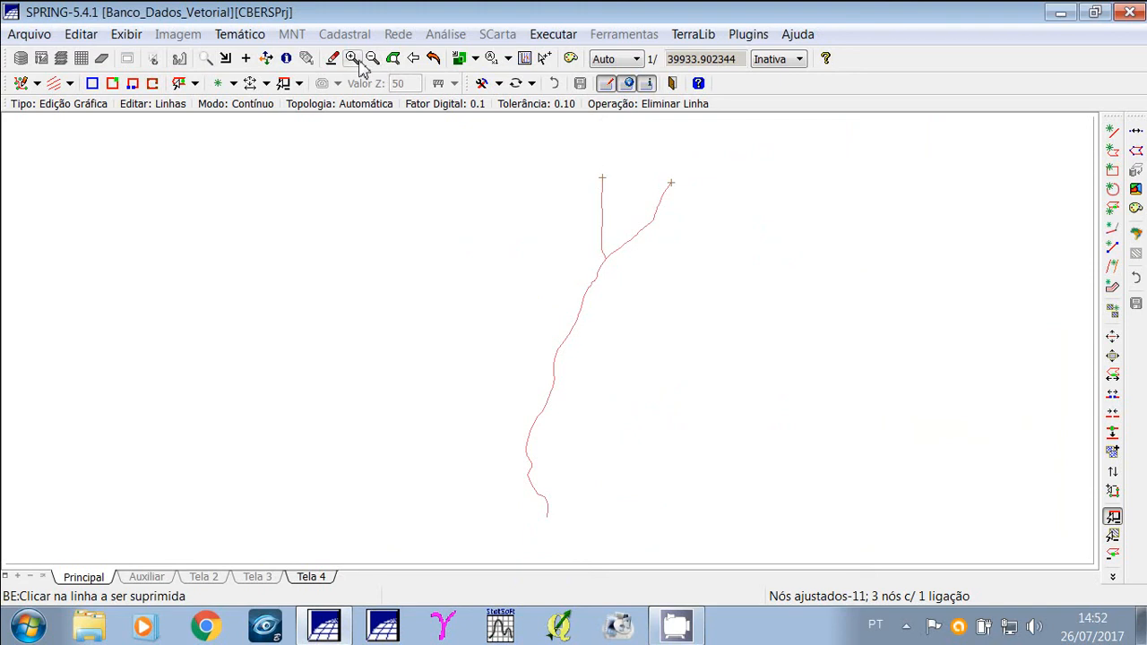
left_click(113, 84)
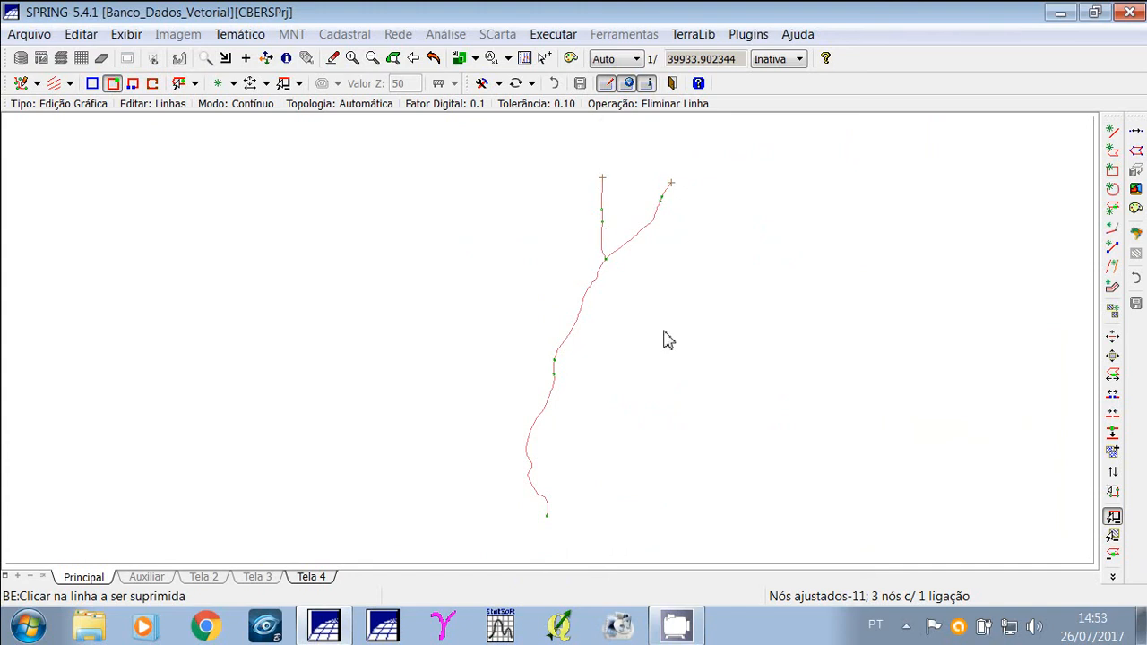
left_click(351, 59)
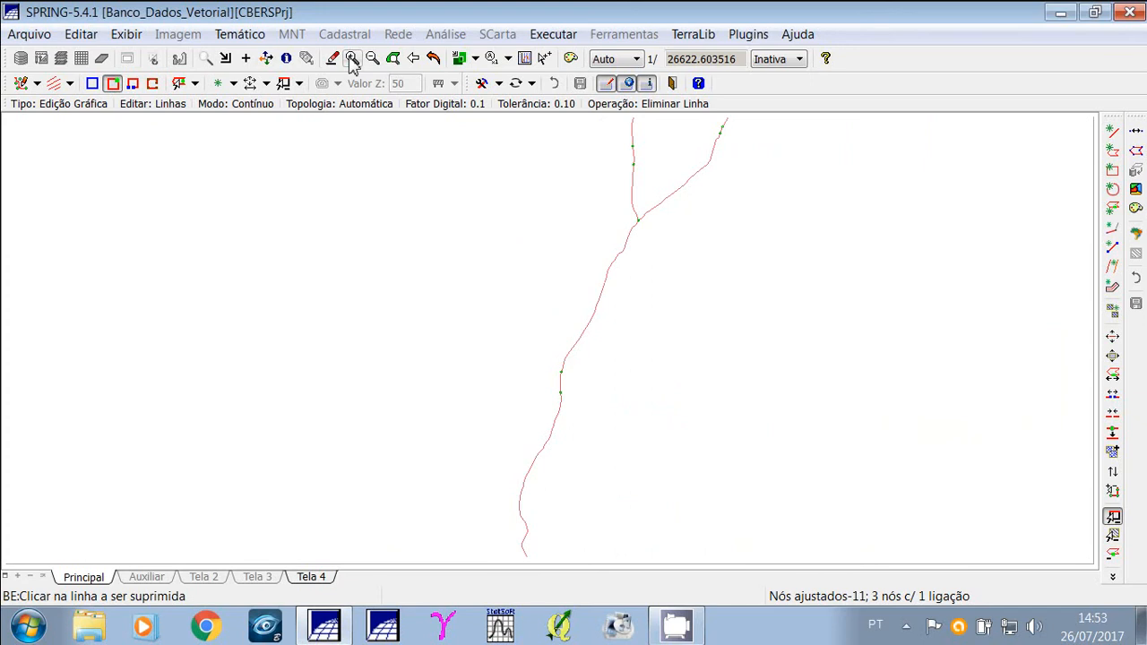
left_click(1112, 435)
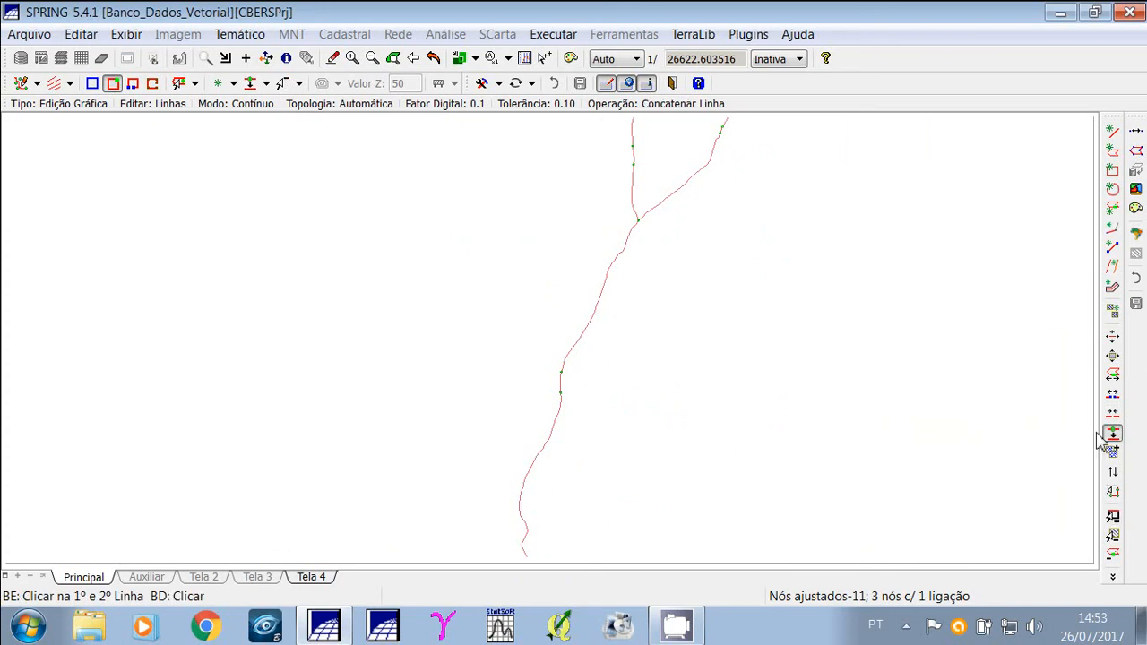
left_click(559, 422)
left_click(561, 387)
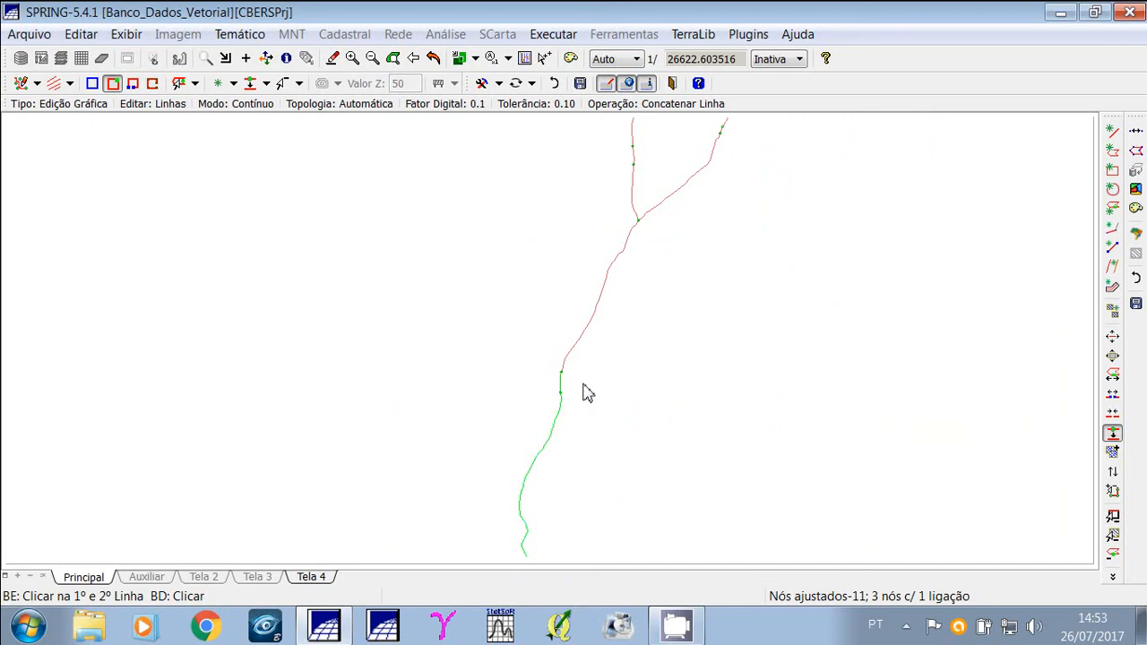
left_click(1134, 139)
left_click(584, 329)
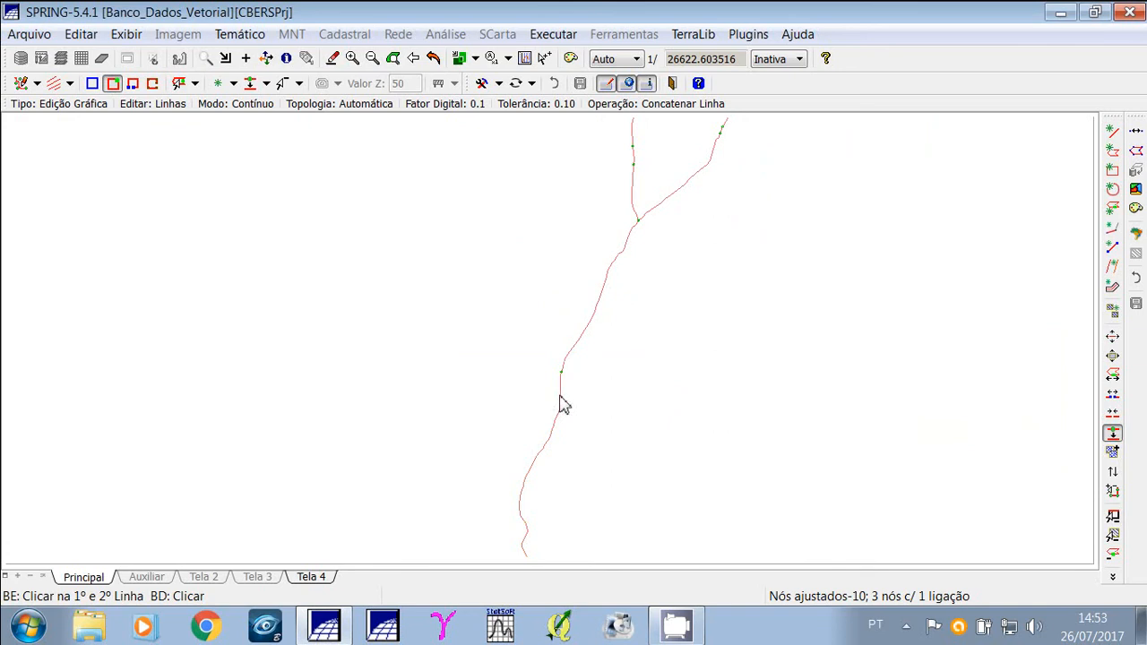
Concatenate the main stream's lower line with the segment above it, saving the edited lines.
left_click(563, 405)
left_click(581, 342)
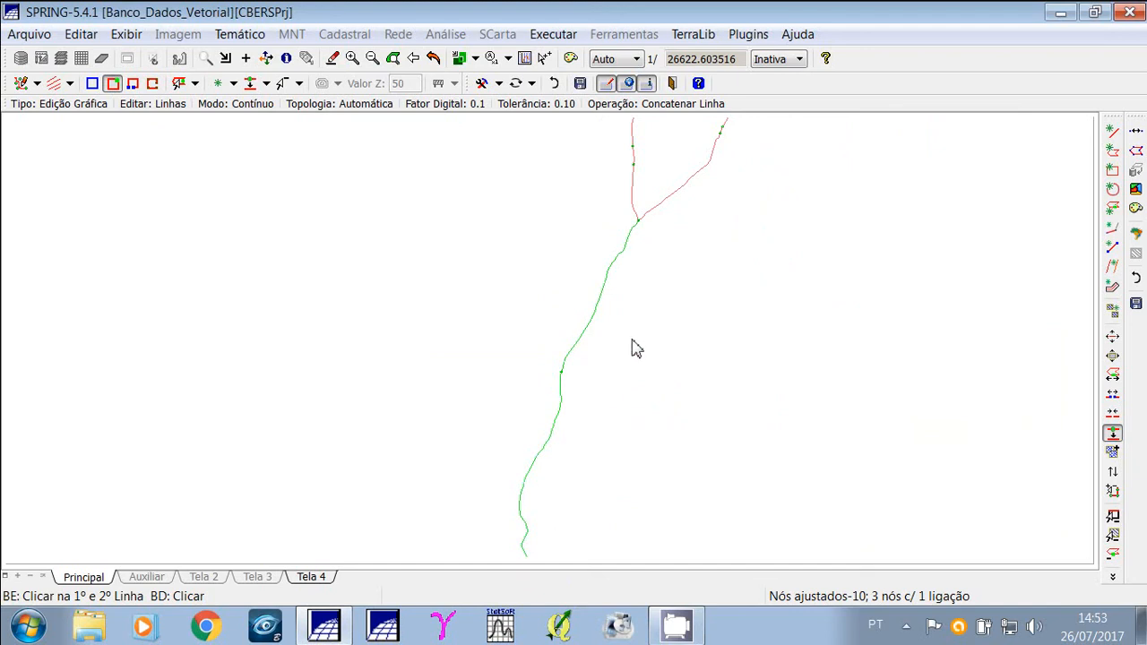
left_click(1135, 134)
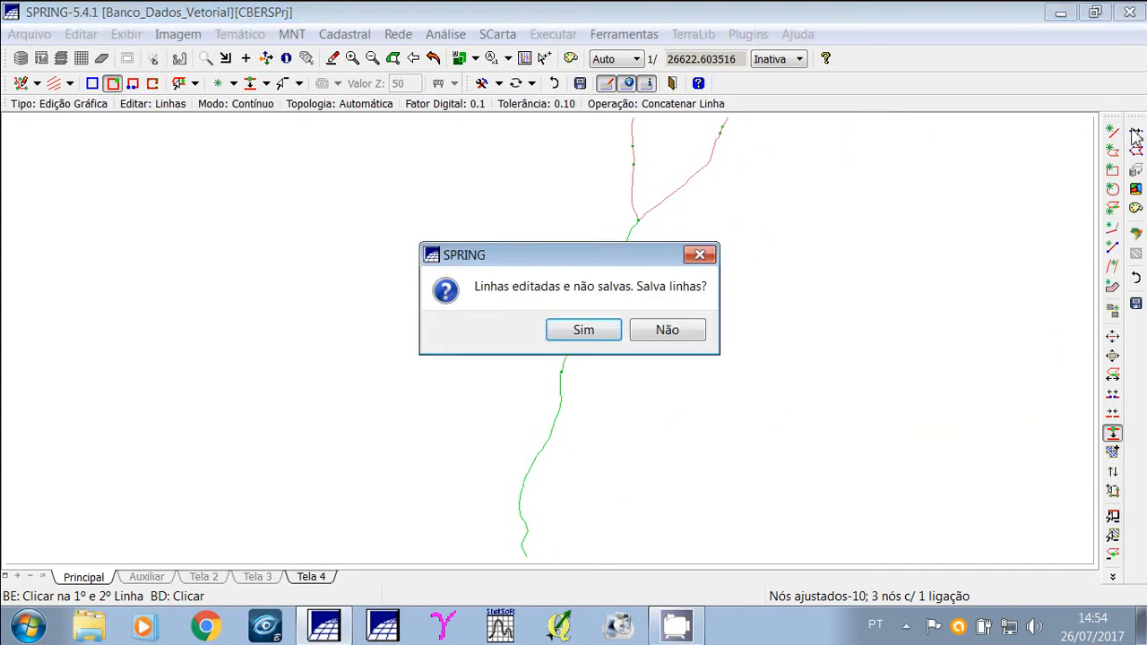
left_click(578, 334)
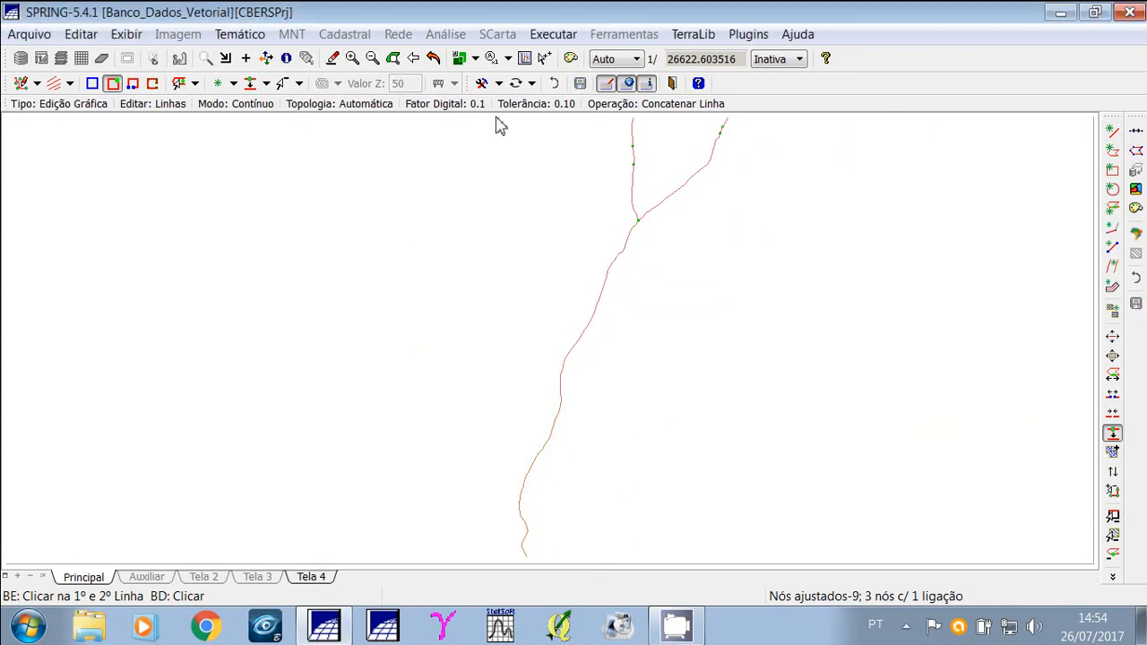
Zoom into the stream heads and concatenate the two uppermost segments of the right tributary.
left_click(269, 60)
left_click_drag(649, 161, 589, 319)
left_click(207, 59)
left_click_drag(483, 216, 704, 392)
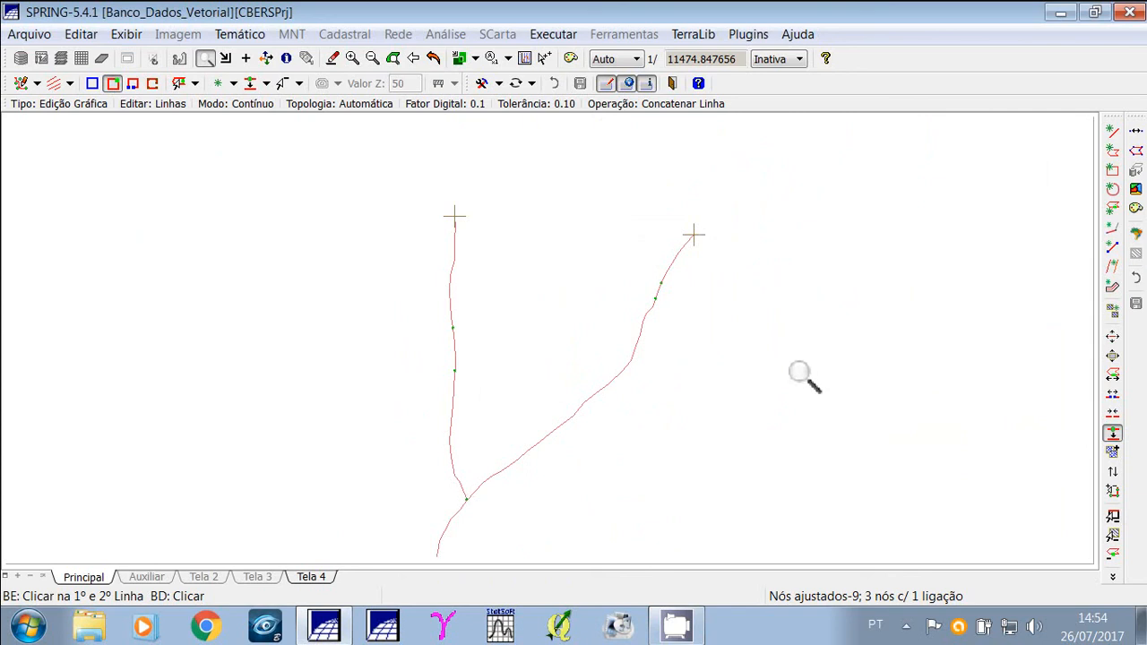
right_click(737, 322)
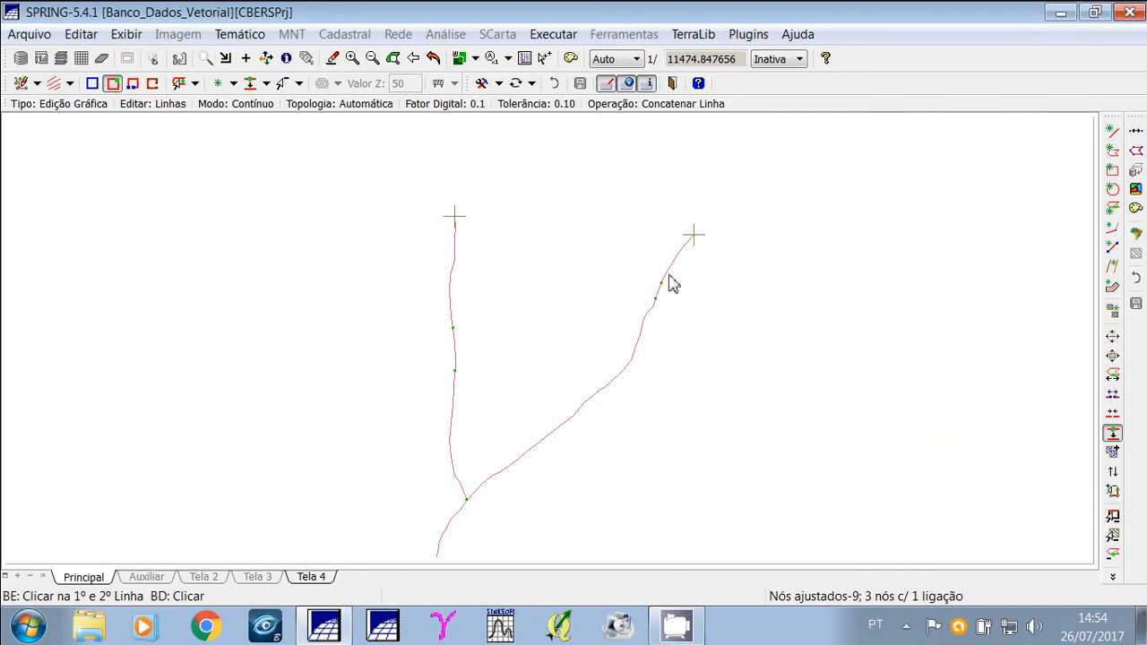
left_click(683, 261)
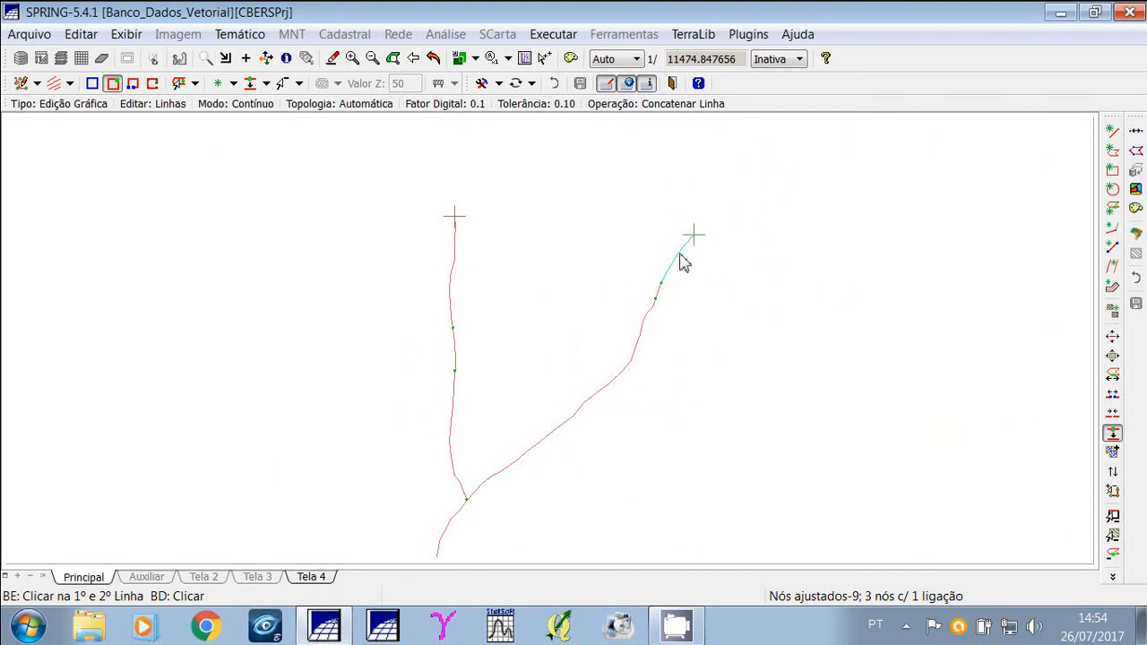
left_click(664, 299)
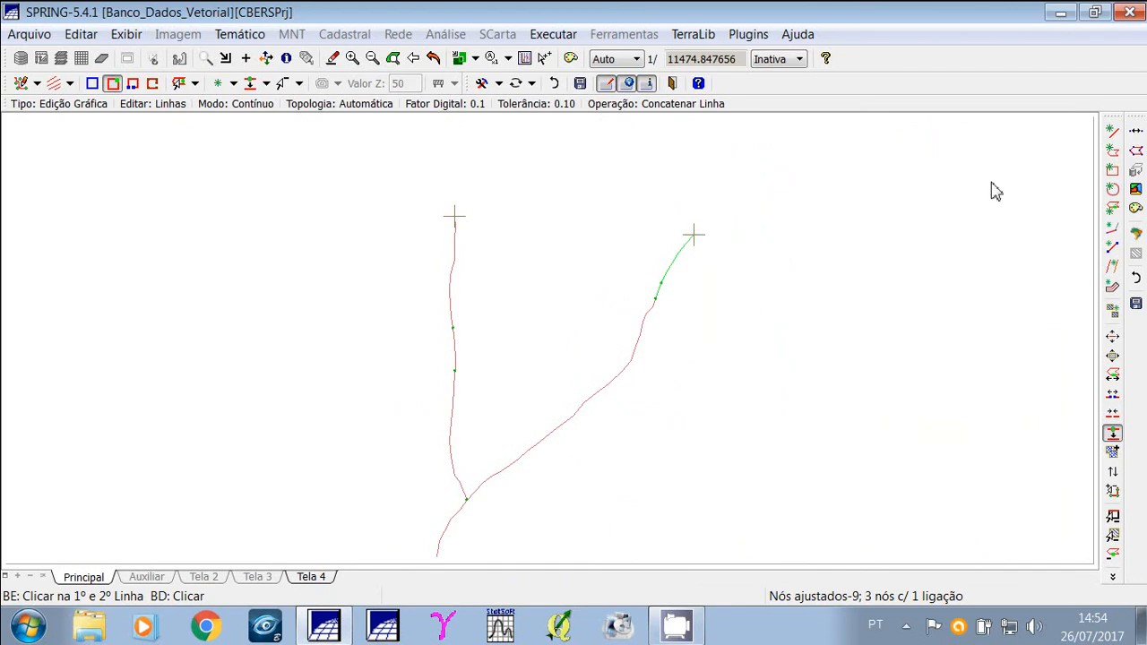
left_click(1115, 144)
left_click(587, 331)
Concatenate the right tributary's remaining segment down to the confluence.
left_click(664, 283)
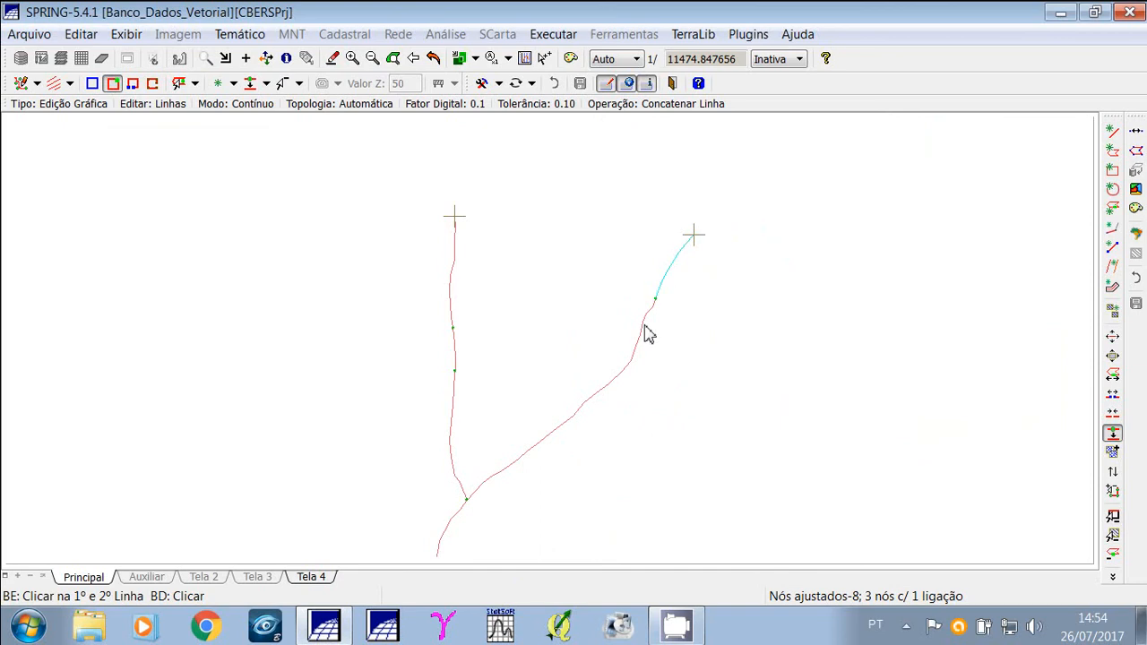
left_click(644, 327)
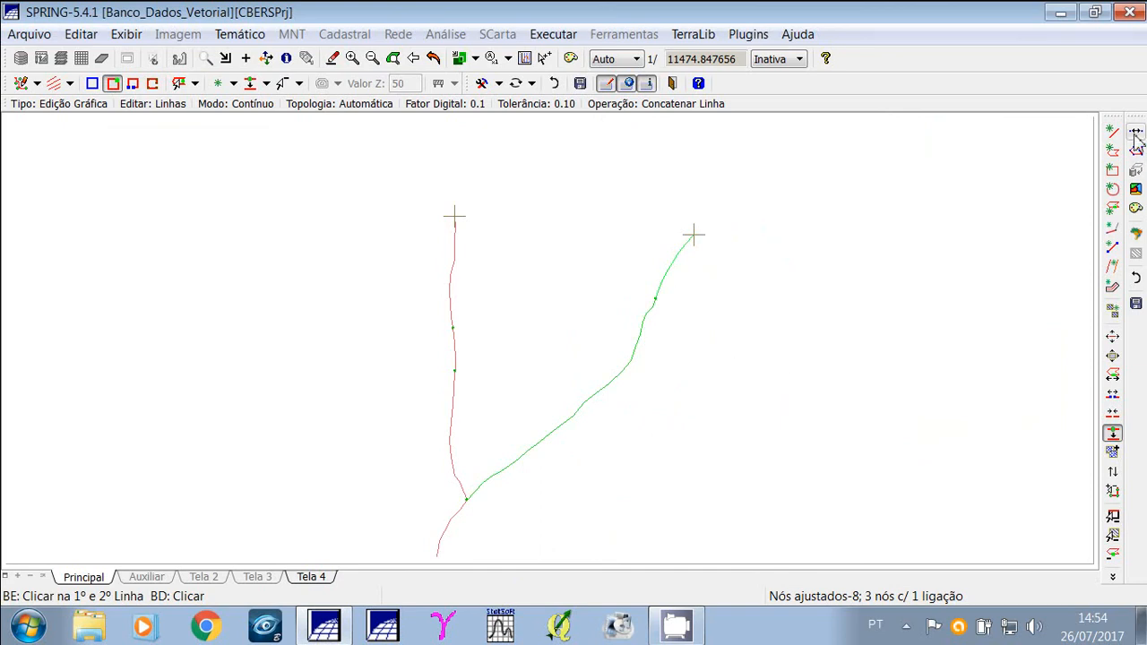
left_click(1135, 134)
left_click(604, 337)
Concatenate the two uppermost segments of the left tributary.
left_click(454, 267)
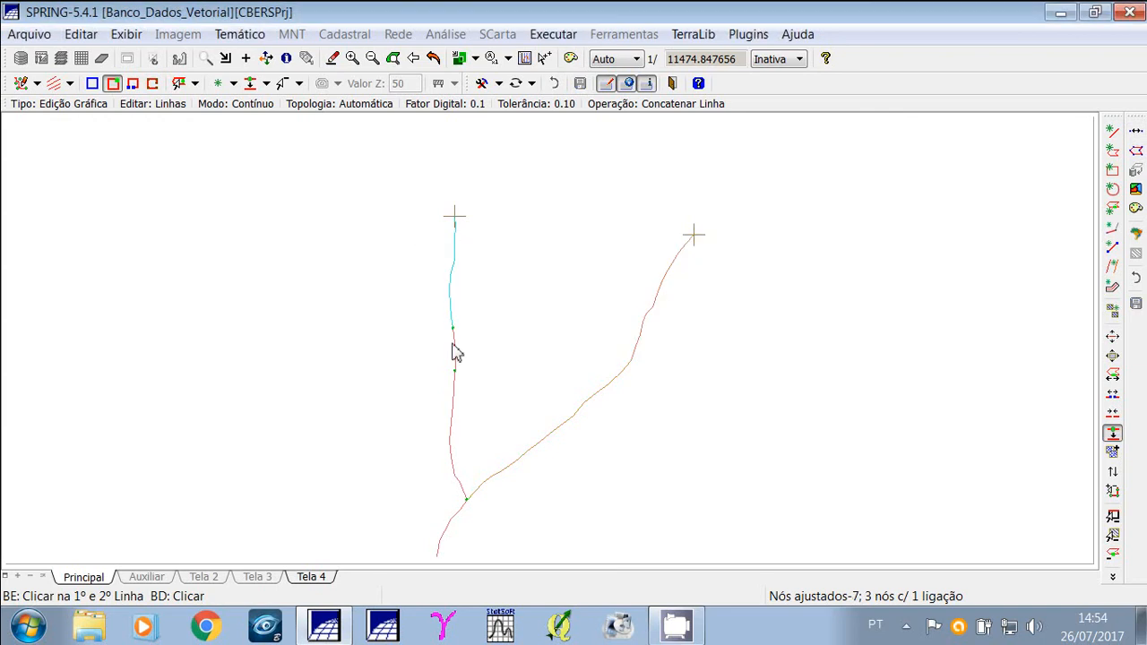
left_click(452, 345)
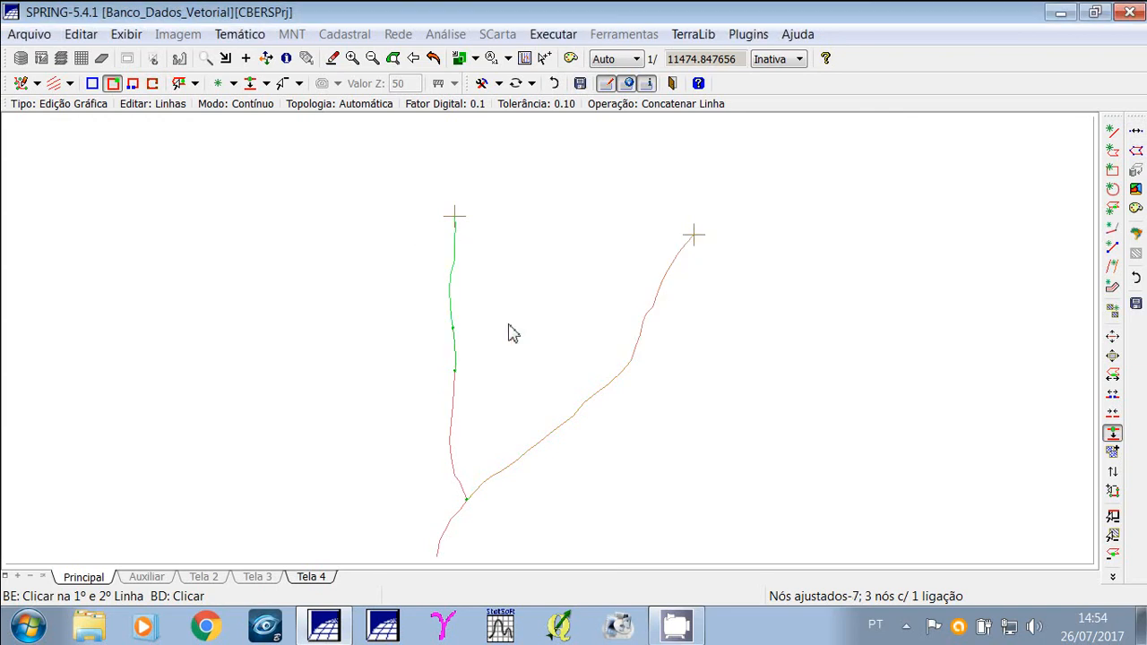
left_click(1135, 127)
left_click(583, 329)
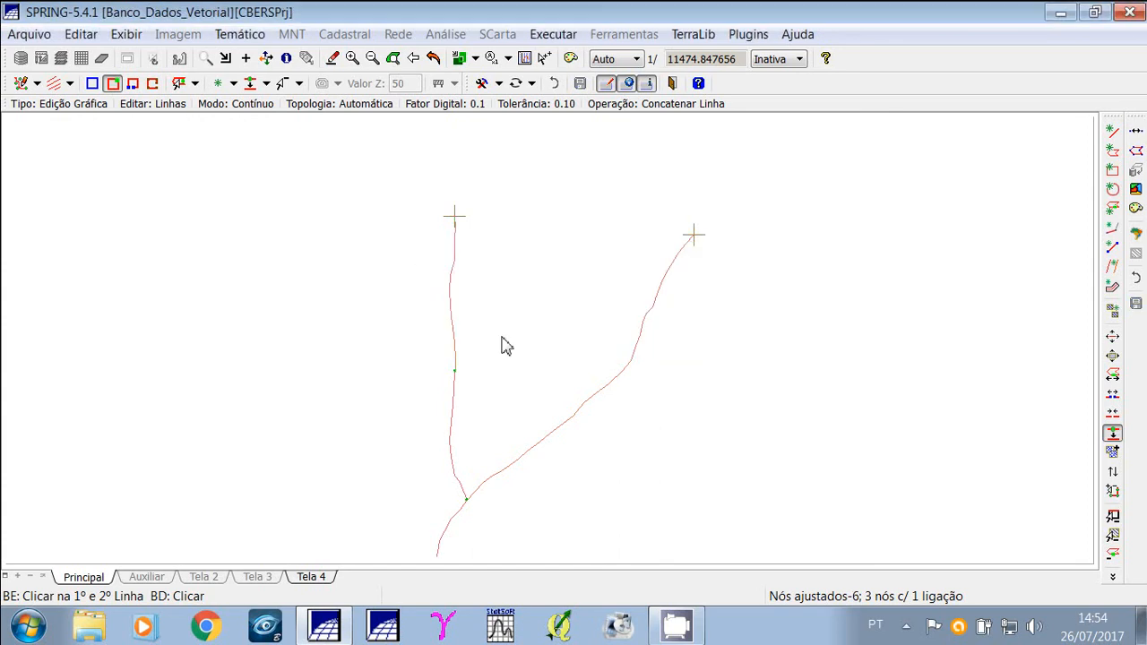
Concatenate the left tributary's remaining segment down to the confluence.
left_click(452, 355)
left_click(454, 404)
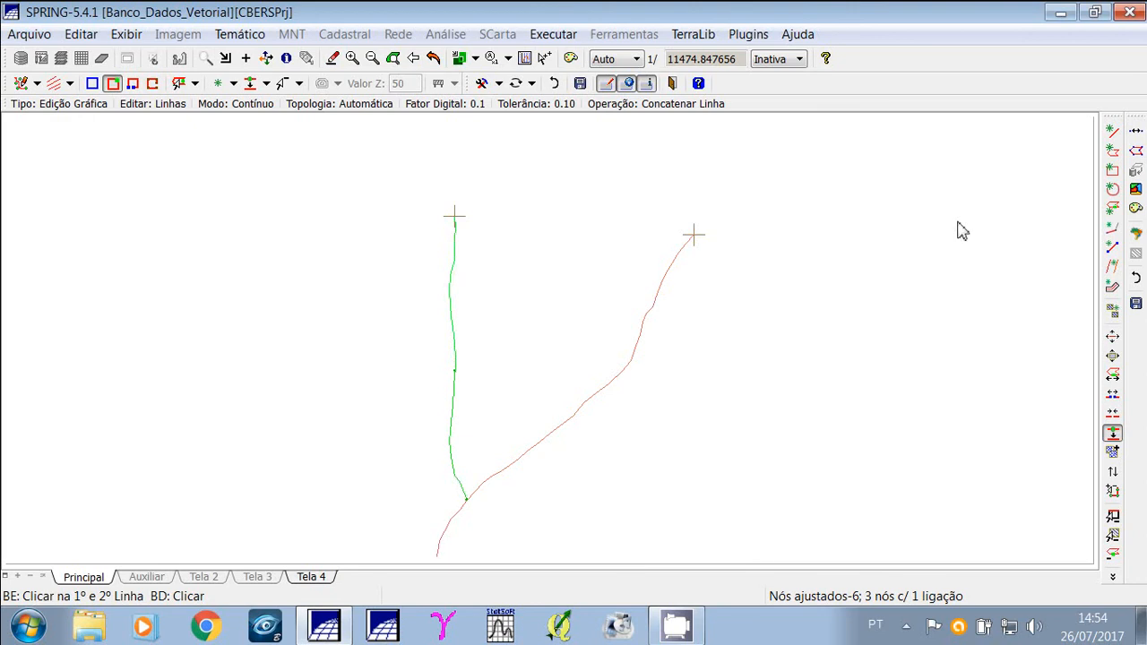
left_click(1137, 143)
left_click(591, 331)
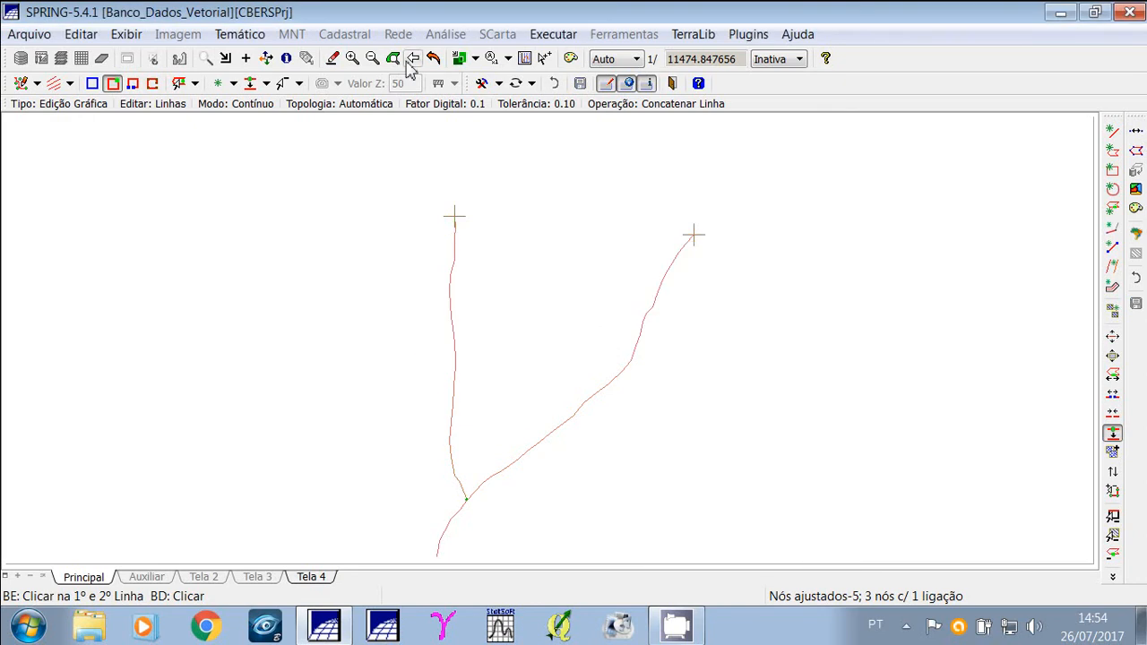
Zoom out over the whole stream network and leave vector editing.
left_click(371, 61)
left_click(371, 61)
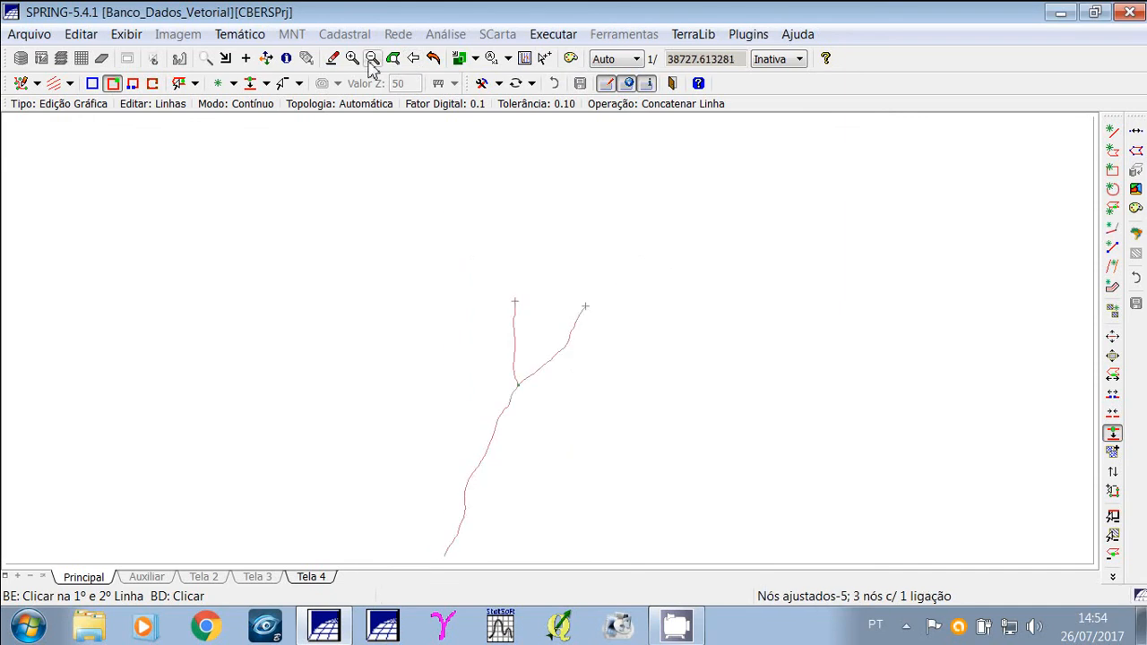
left_click(371, 61)
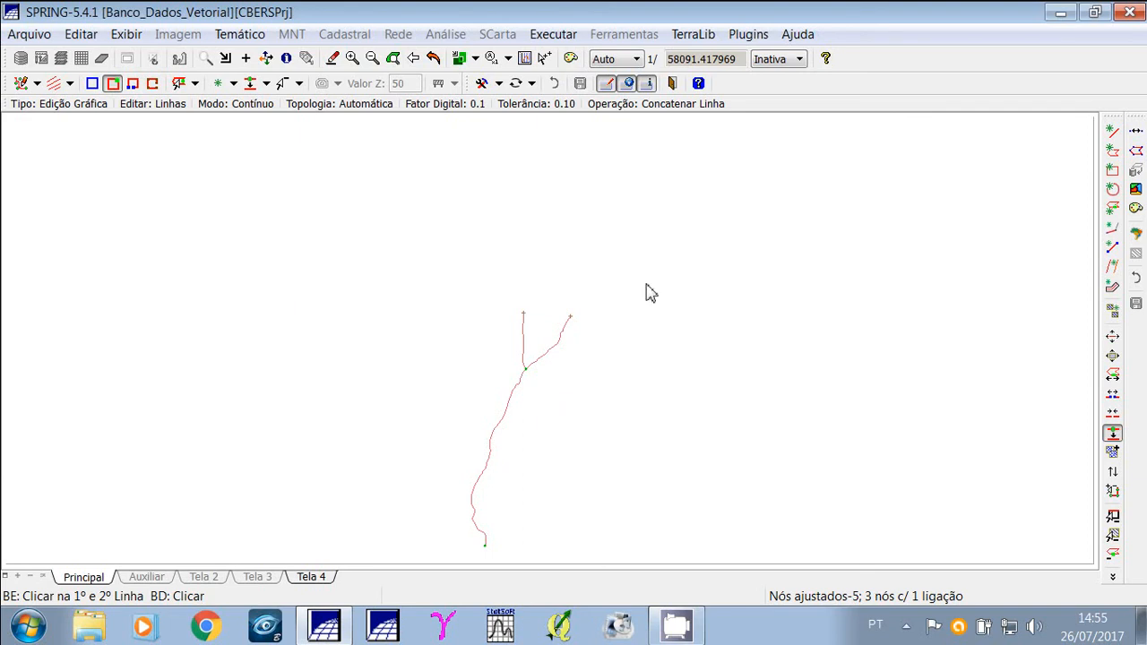
left_click(672, 84)
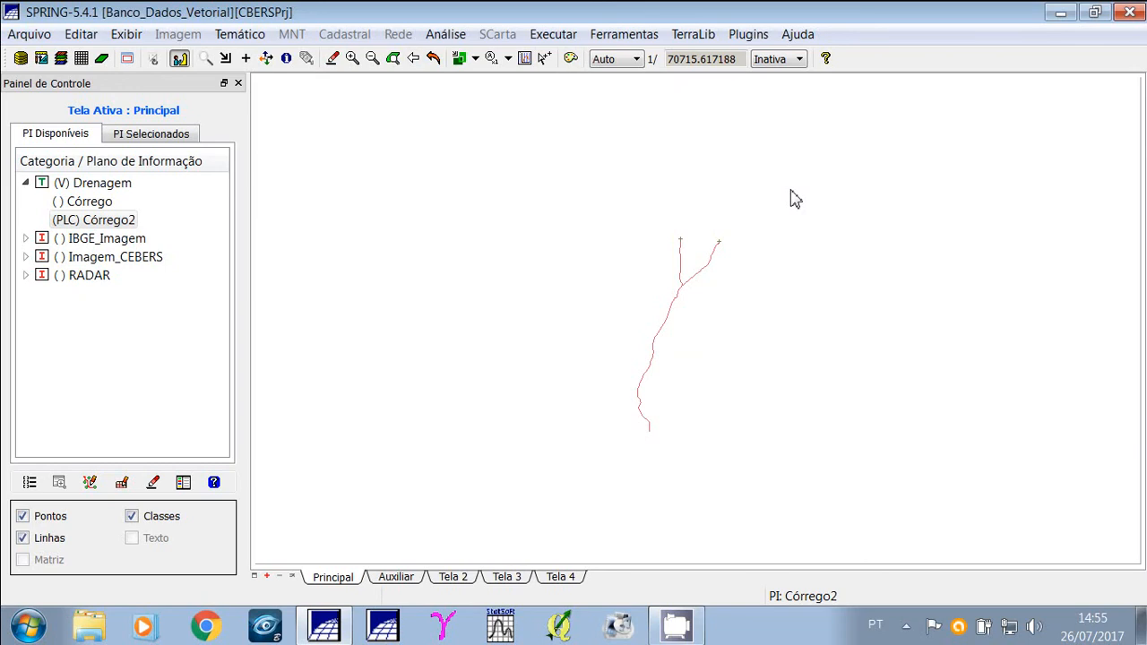
left_click(1060, 13)
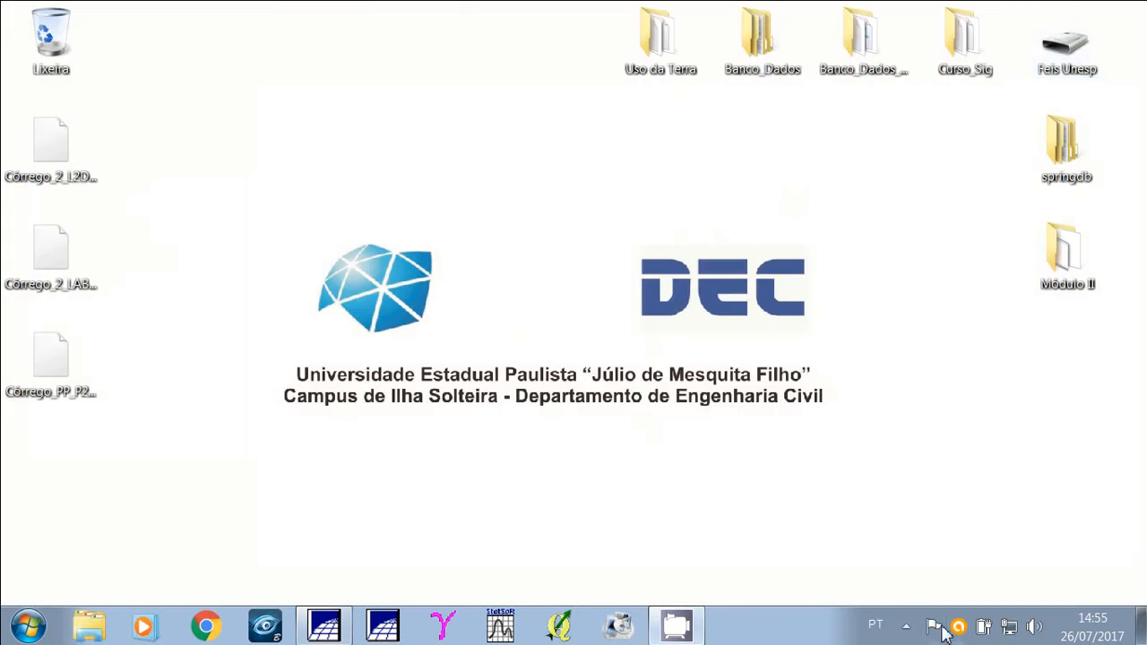
left_click(906, 626)
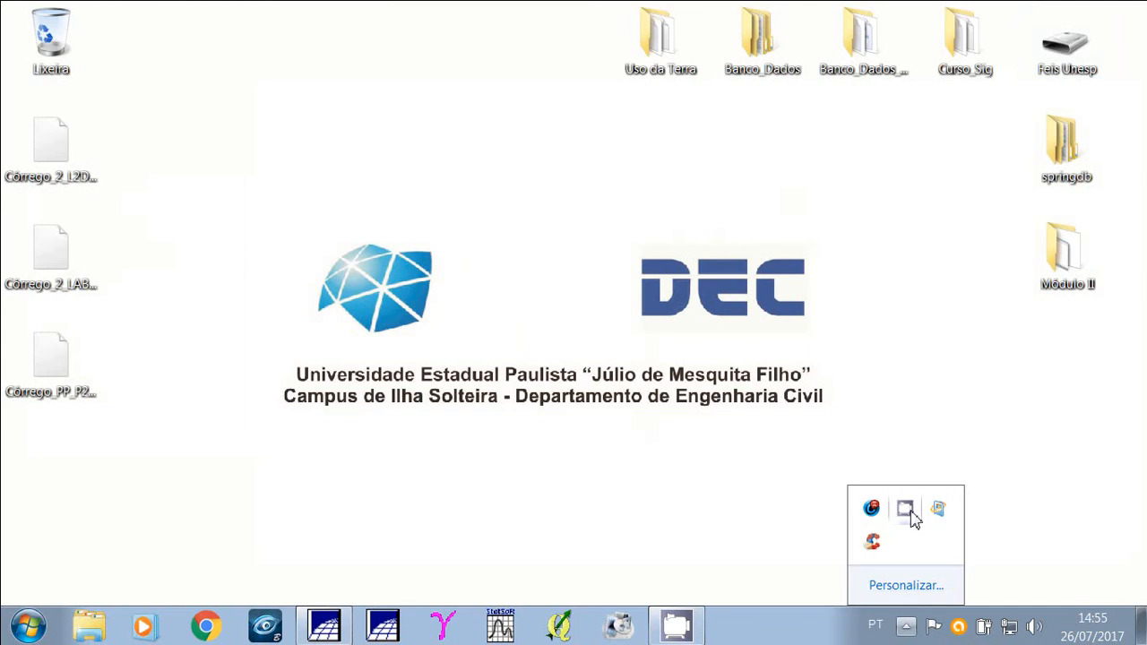